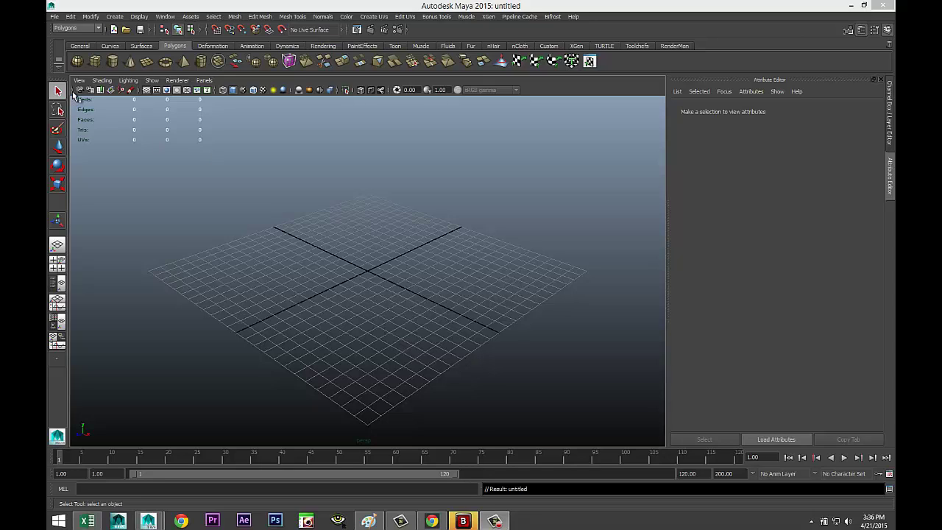
- Create a polygon cylinder at the centre of the grid, with a radius of about 3.5 and a height of about 11.8
left_click(113, 61)
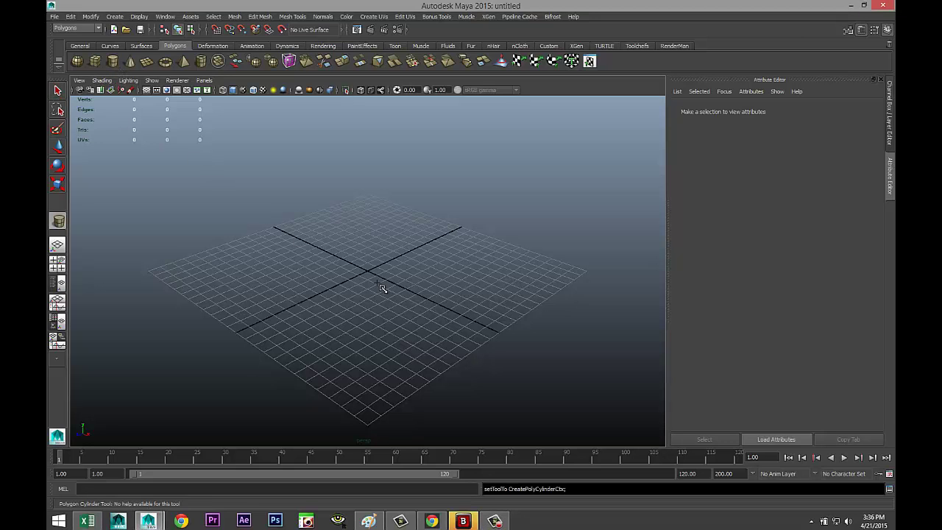
left_click_drag(372, 276, 394, 127)
left_click_drag(383, 202, 423, 282, "alt")
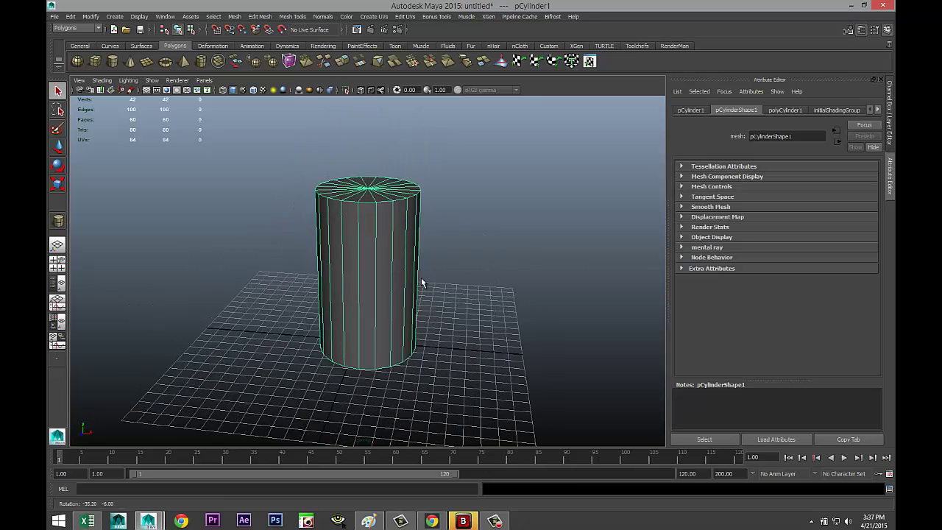
- Turn on rounded caps for the cylinder and set its cap subdivisions to 20
left_click(786, 110)
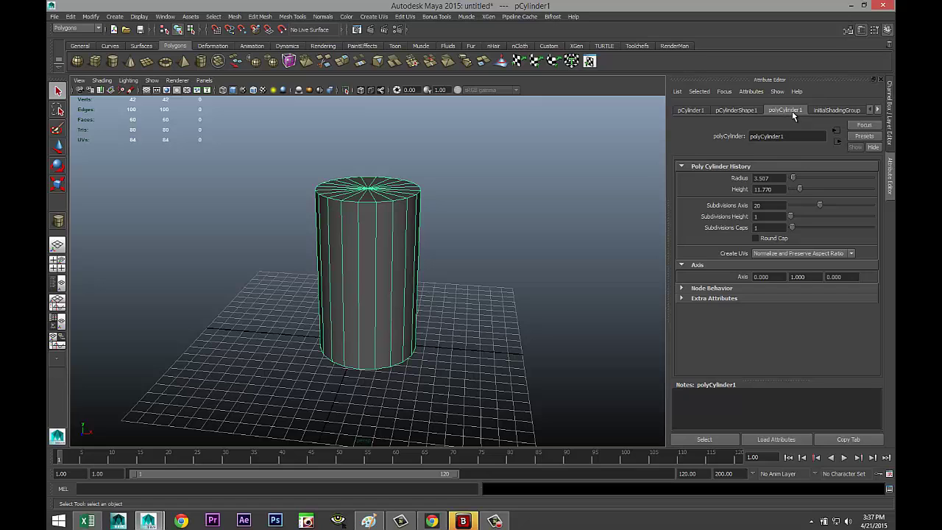
left_click(756, 238)
left_click_drag(793, 234, 823, 233)
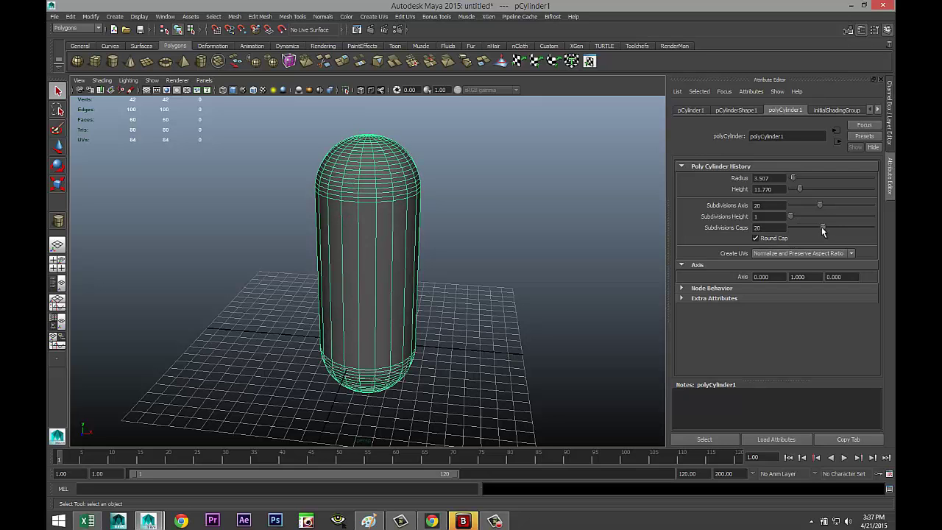
left_click_drag(405, 263, 475, 285, "alt")
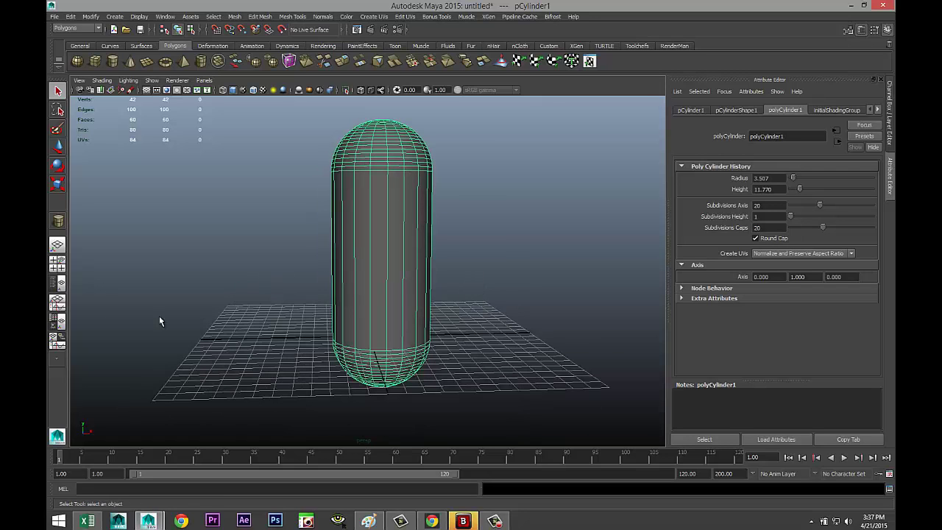
- Delete all faces of the cylinder's bottom dome from a side view, leaving that end open
left_click(59, 270)
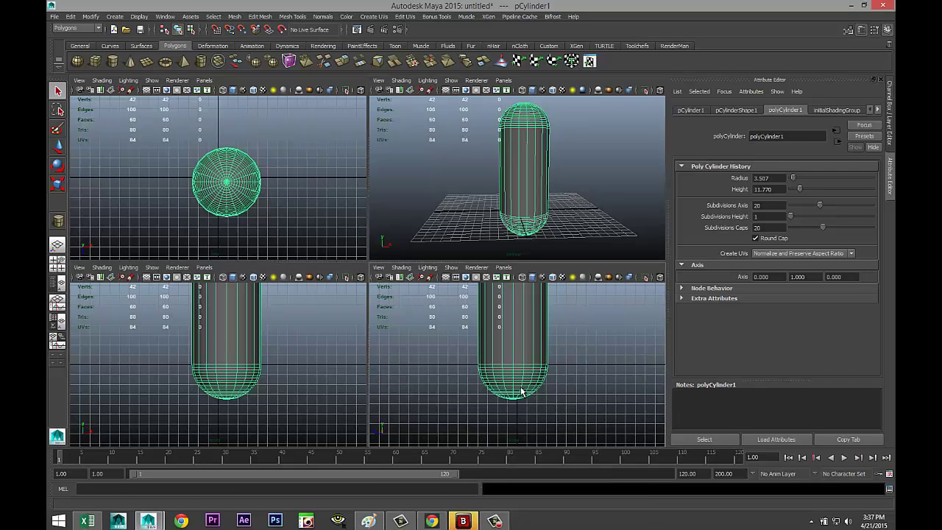
key("space")
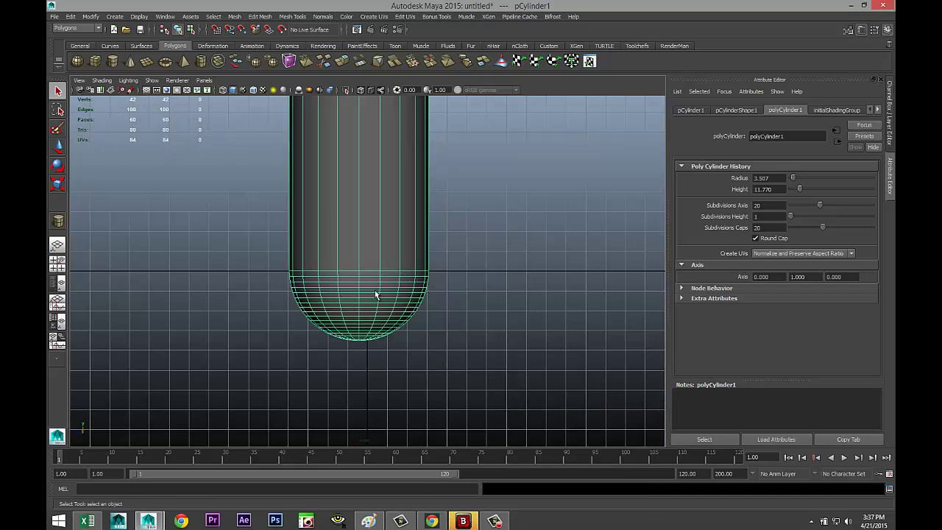
right_click_drag(375, 290, 375, 300)
left_click_drag(223, 360, 497, 277)
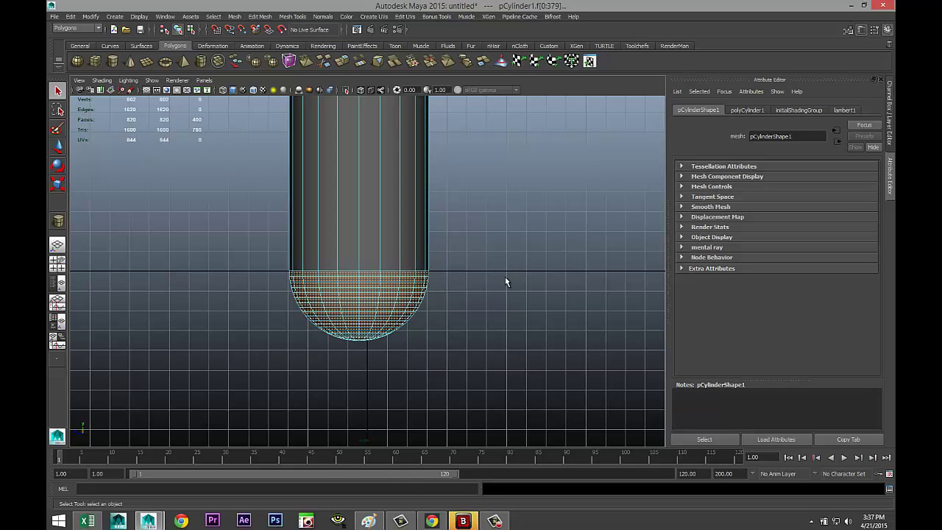
key("Delete")
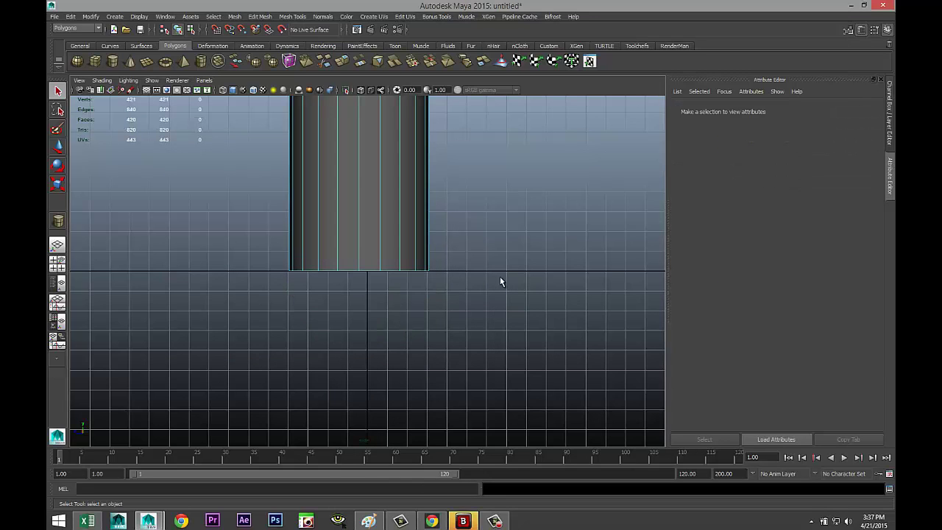
- Lay the domed cylinder on its side in the perspective view by setting its Z rotation to -90
left_click(61, 262)
key("space")
scroll(413, 234, "down", 3)
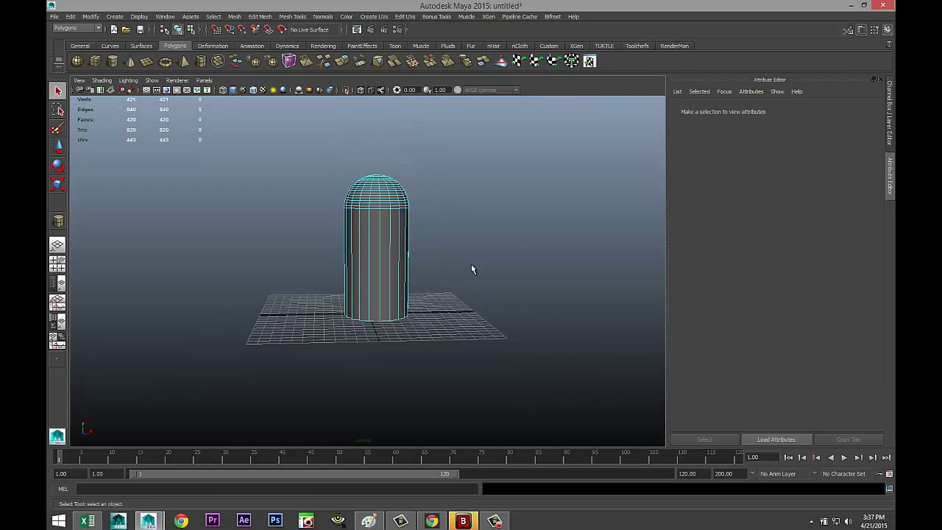
left_click_drag(471, 265, 468, 276, "alt")
right_click_drag(366, 250, 393, 238)
left_click(396, 245)
key("e")
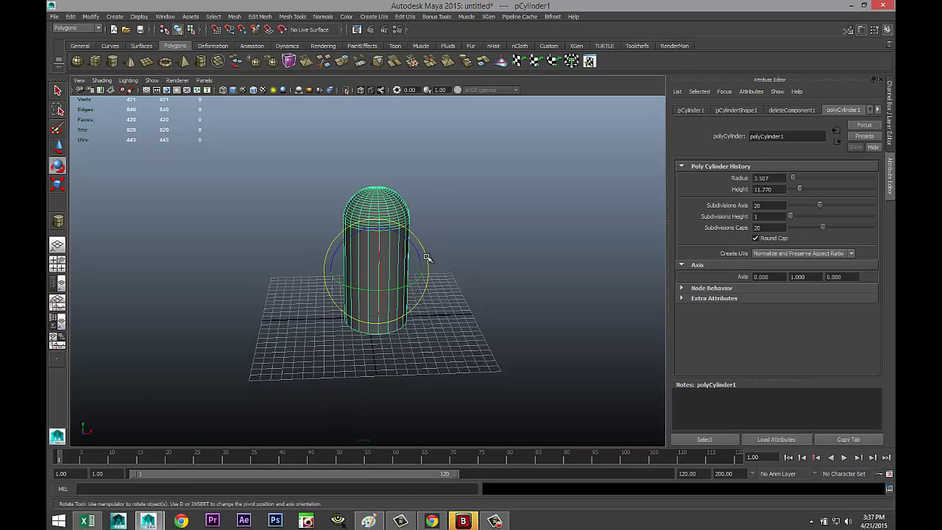
left_click_drag(349, 252, 424, 245)
left_click(692, 111)
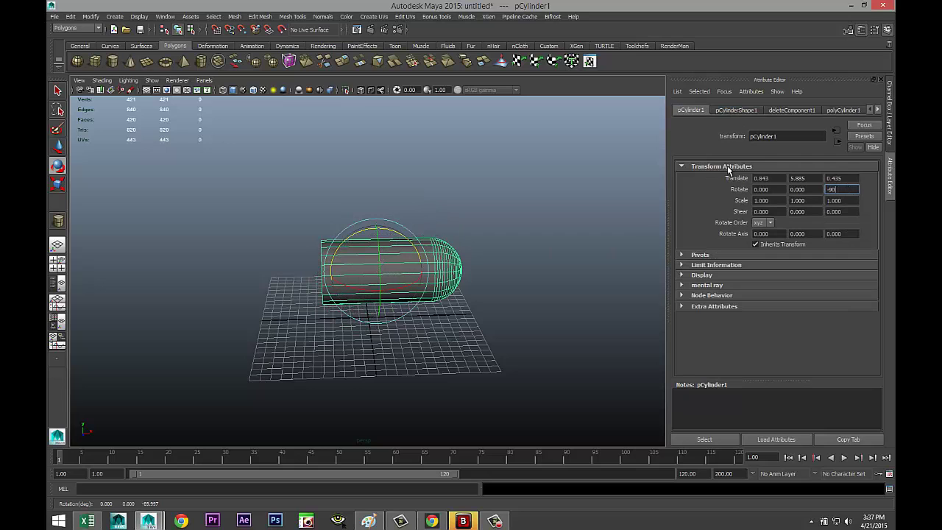
- Select two groups of four long side faces around the cylinder's upper half, leaving one face between the groups unselected
scroll(506, 315, "up", 3)
left_click(515, 327)
left_click(416, 251)
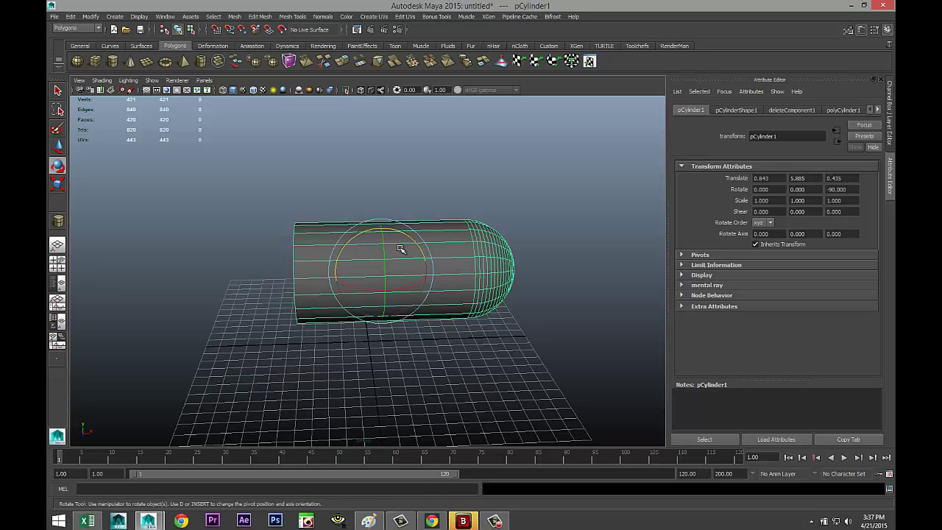
right_click_drag(400, 249, 400, 267)
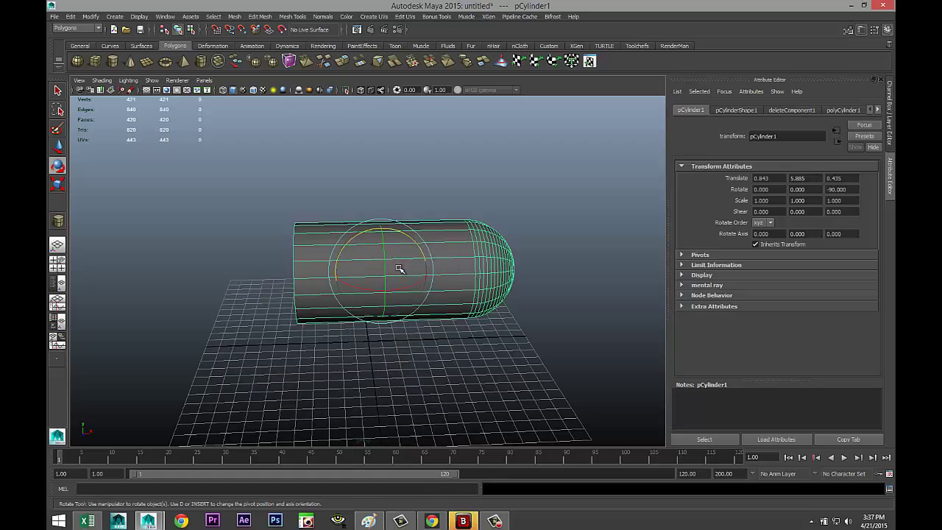
left_click(312, 273)
left_click(303, 254, "shift")
left_click_drag(244, 335, 350, 349, "alt")
middle_click_drag(343, 348, 301, 360, "alt")
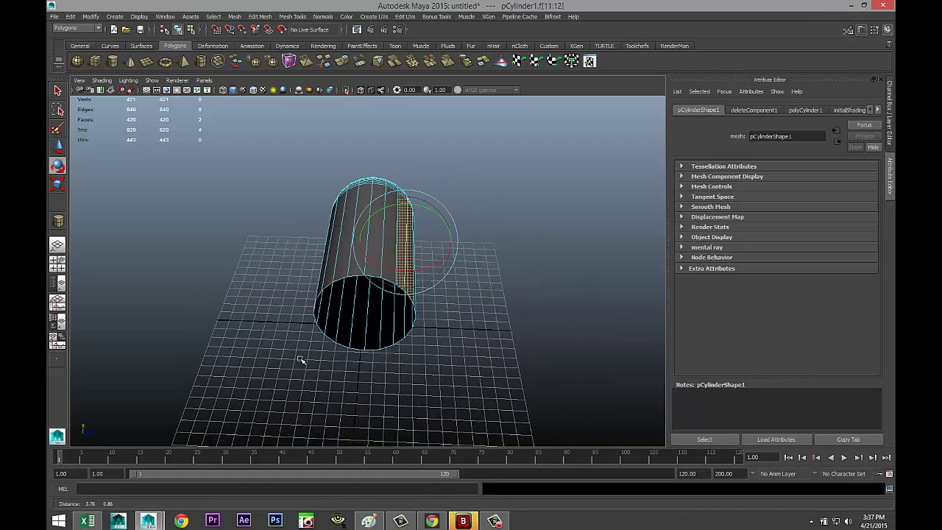
left_click_drag(301, 360, 391, 329, "alt")
left_click(342, 287, "shift")
left_click(382, 297, "shift")
left_click(372, 306, "shift")
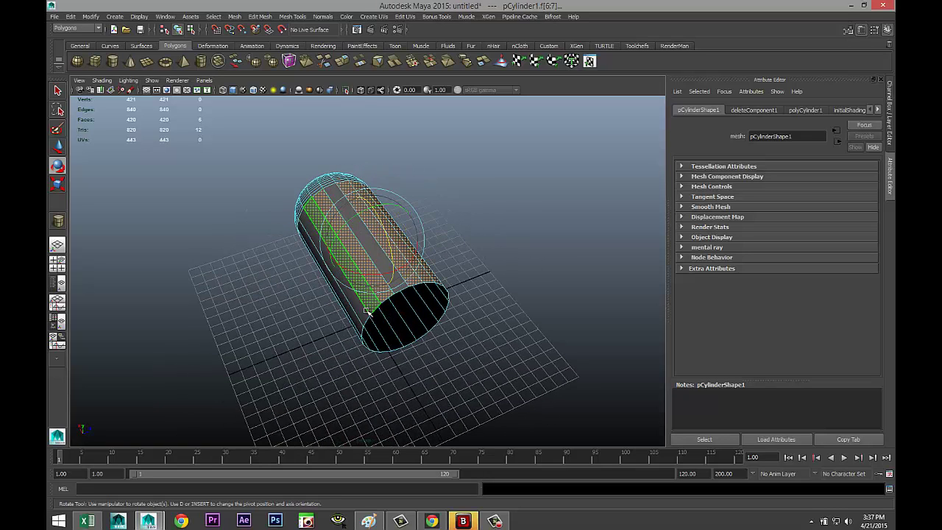
left_click(363, 318, "shift")
- Add two more groups of four long side faces around the underside to the selection, keeping a single unselected face between neighbouring groups
left_click_drag(423, 370, 354, 286, "alt")
left_click(319, 282, "shift")
left_click(326, 290, "shift")
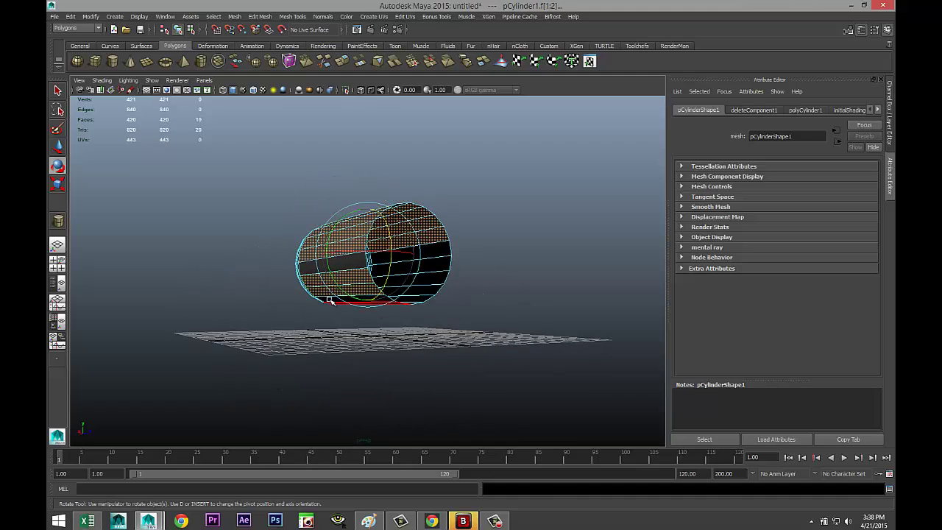
left_click(330, 299, "shift")
left_click_drag(427, 340, 373, 289, "alt")
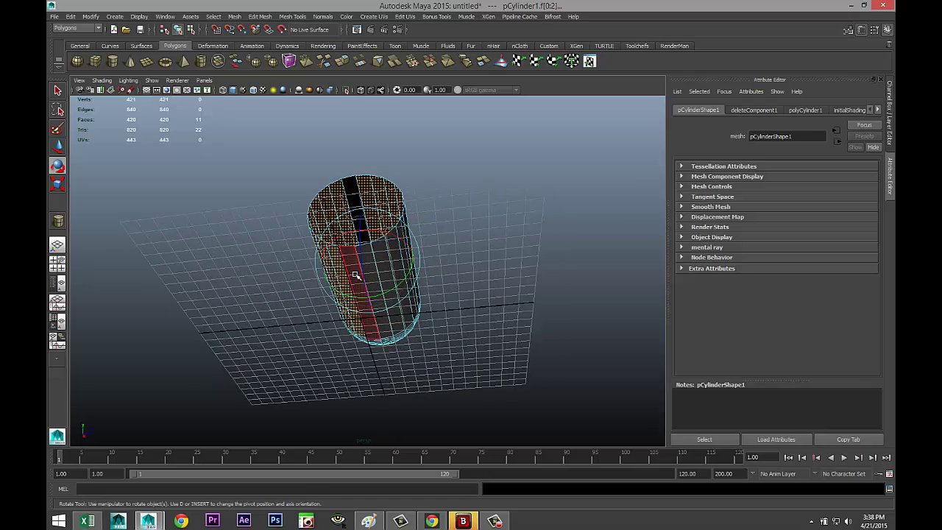
scroll(394, 353, "up", 5)
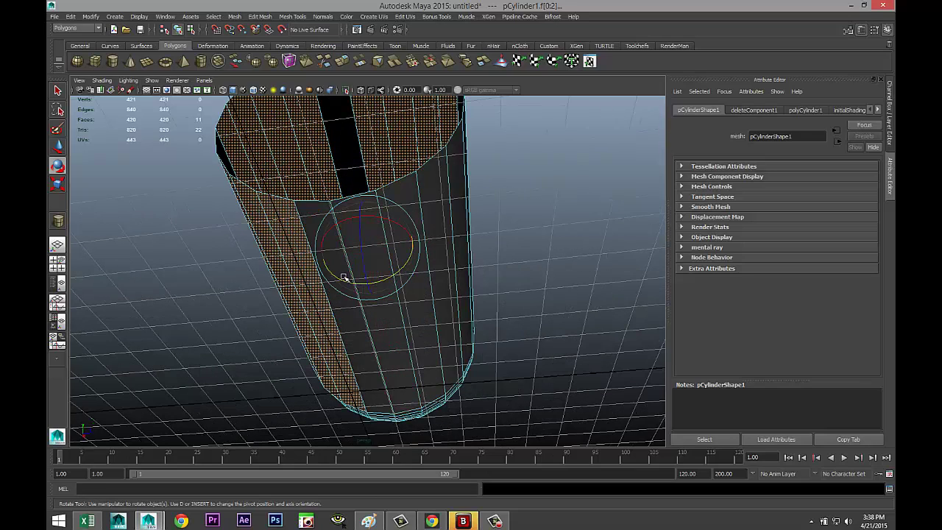
left_click(351, 332, "shift")
left_click_drag(532, 385, 315, 287, "alt")
left_click(312, 217, "shift")
left_click(352, 152, "shift")
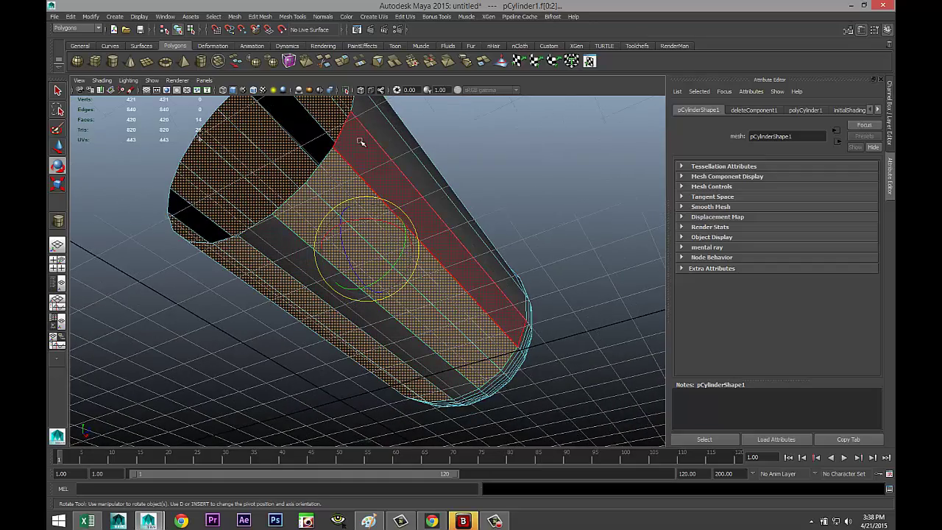
left_click(364, 141, "shift")
left_click(454, 184, "shift")
left_click_drag(521, 207, 576, 270, "alt")
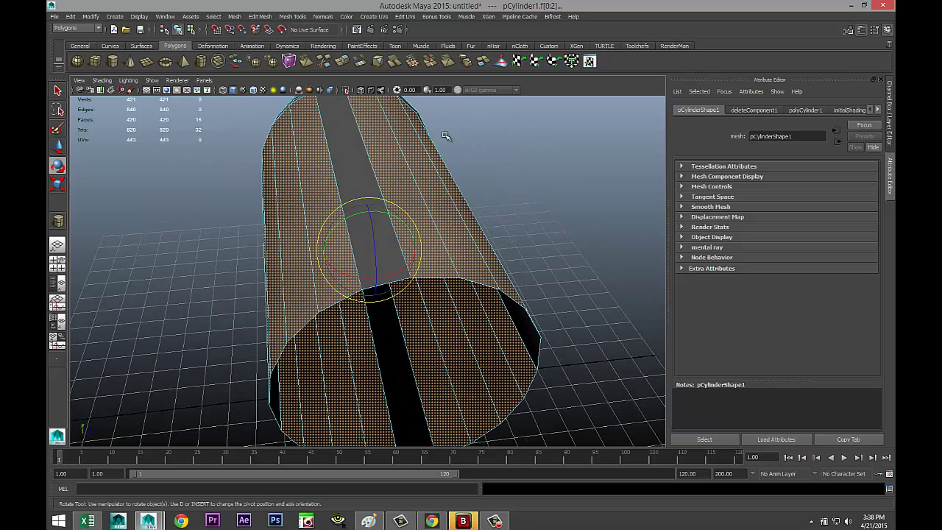
- Extrude the selected side faces outward with a thickness of 0.4, then clear the selection
left_click(260, 17)
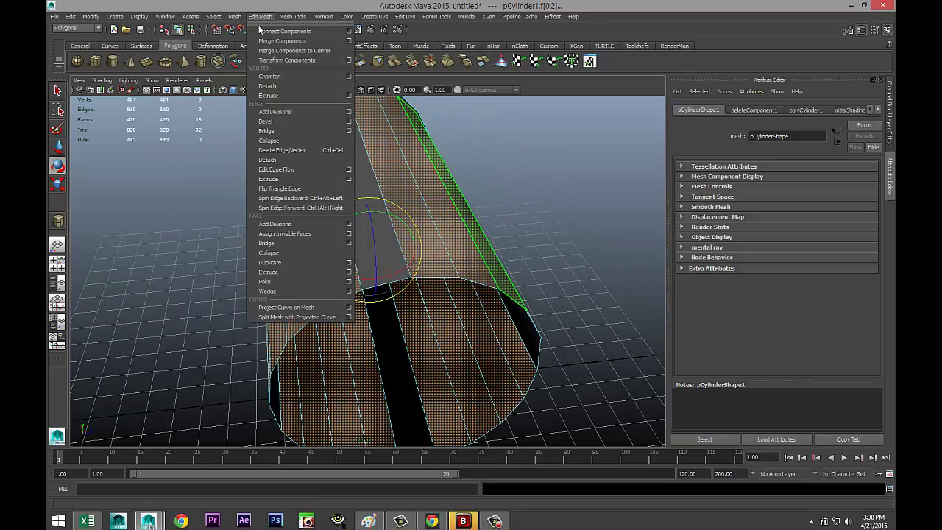
left_click(269, 273)
left_click_drag(409, 317, 405, 289)
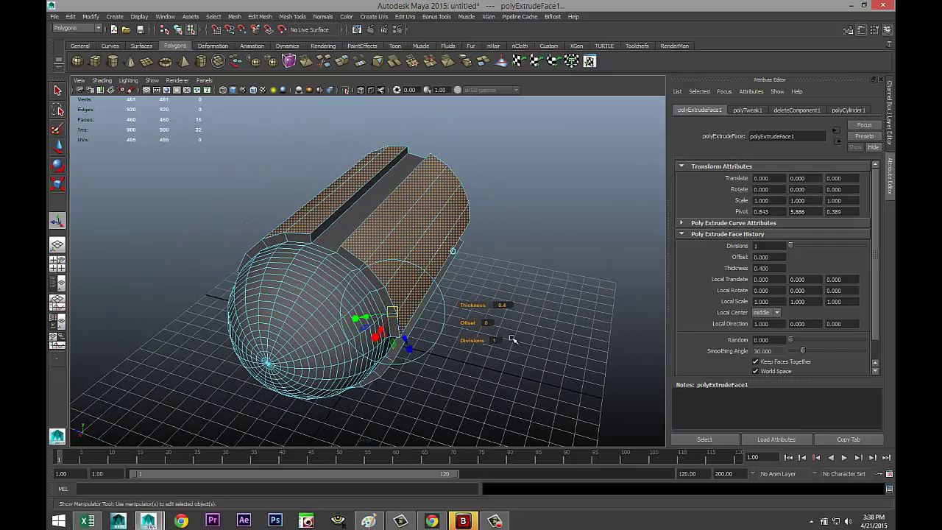
left_click(546, 324)
- Select the inner border edge loop around the cylinder's open end
scroll(540, 330, "up", 3)
left_click_drag(519, 323, 416, 335, "alt")
middle_click_drag(383, 321, 334, 296, "alt")
left_click_drag(333, 296, 340, 211, "alt")
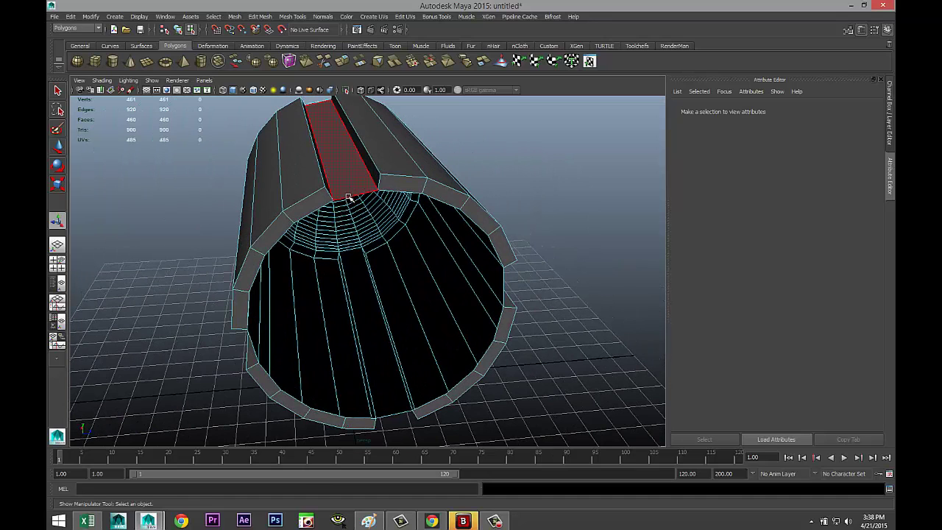
right_click_drag(349, 199, 350, 175)
double_click(354, 196)
left_click_drag(268, 292, 361, 229, "alt")
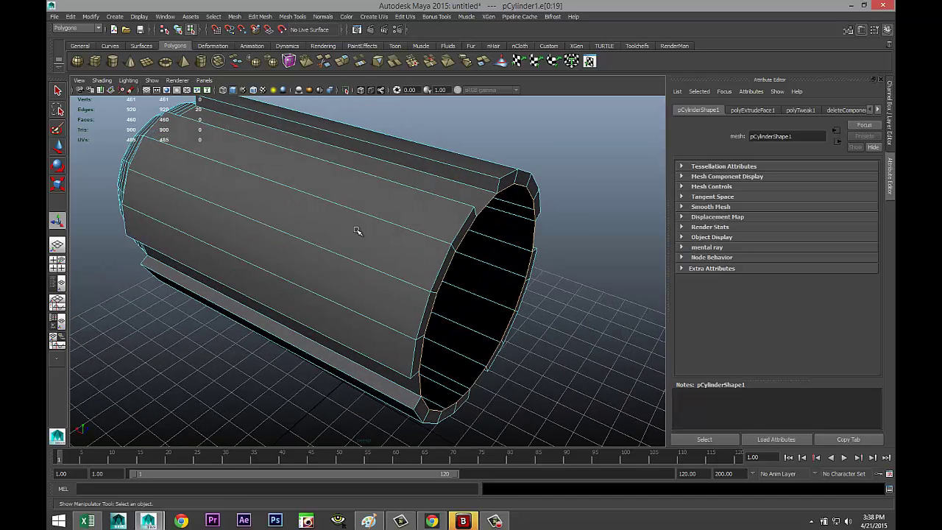
left_click(263, 18)
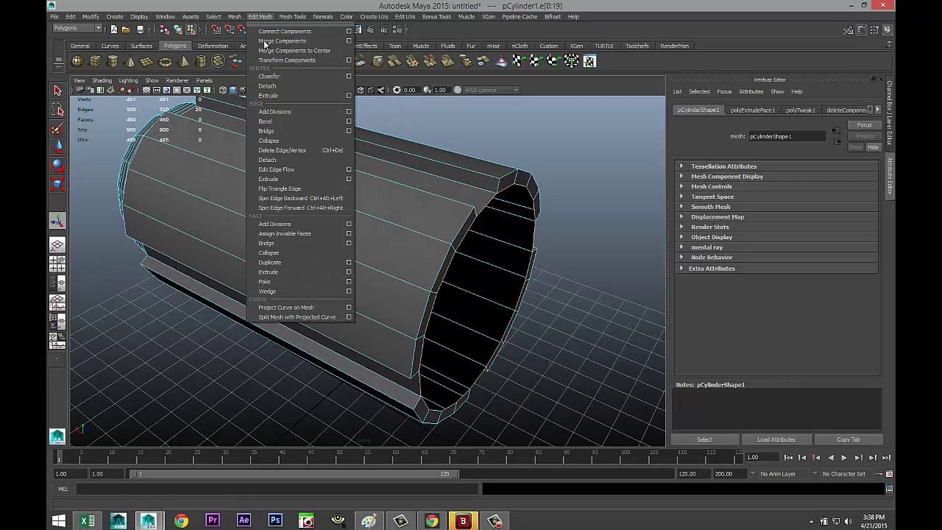
left_click(285, 273)
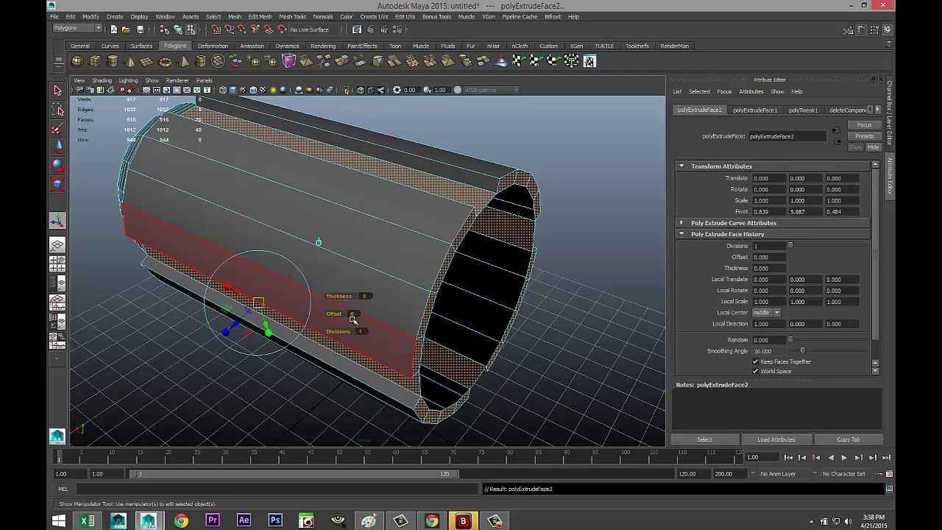
key("ctrl+z")
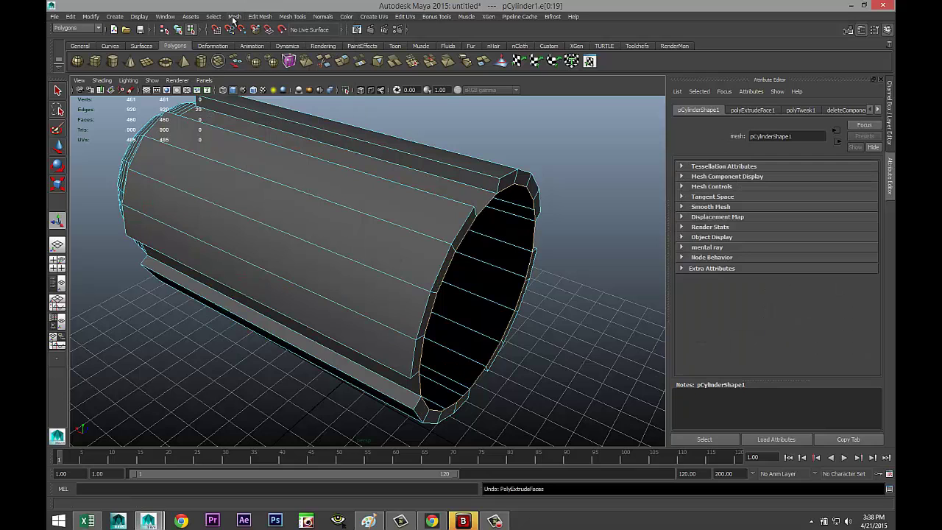
- Extrude the open end's edge loop and move it outward along the cylinder's axis to form a long, narrower tube section
left_click(263, 18)
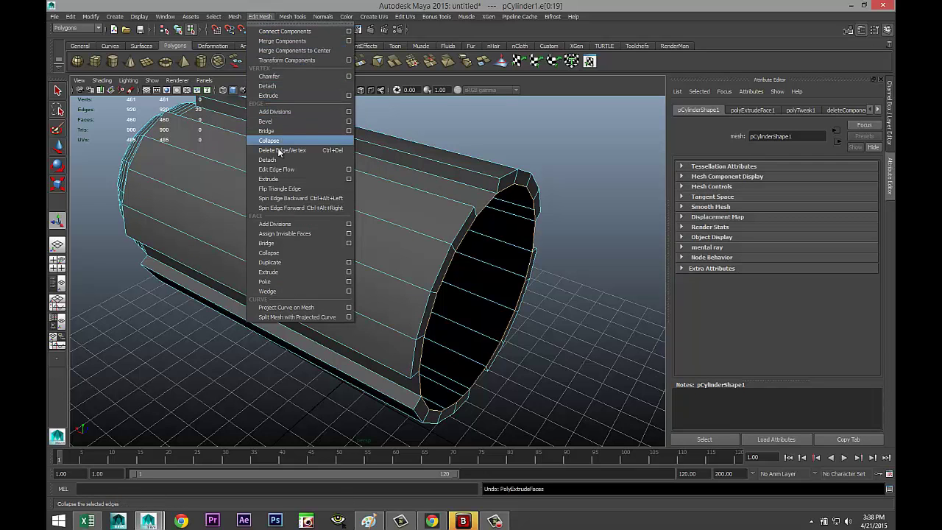
left_click(278, 179)
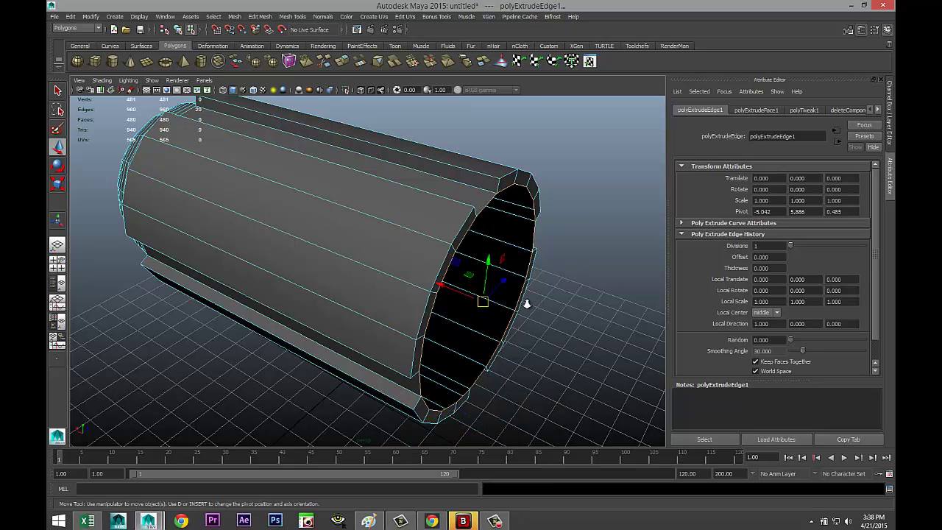
left_click_drag(441, 284, 488, 305)
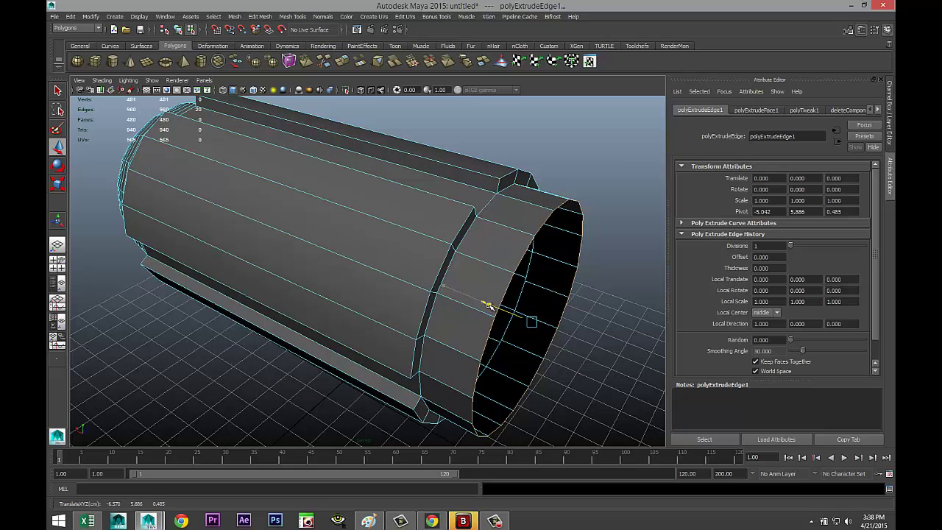
key("w")
scroll(361, 311, "down", 4)
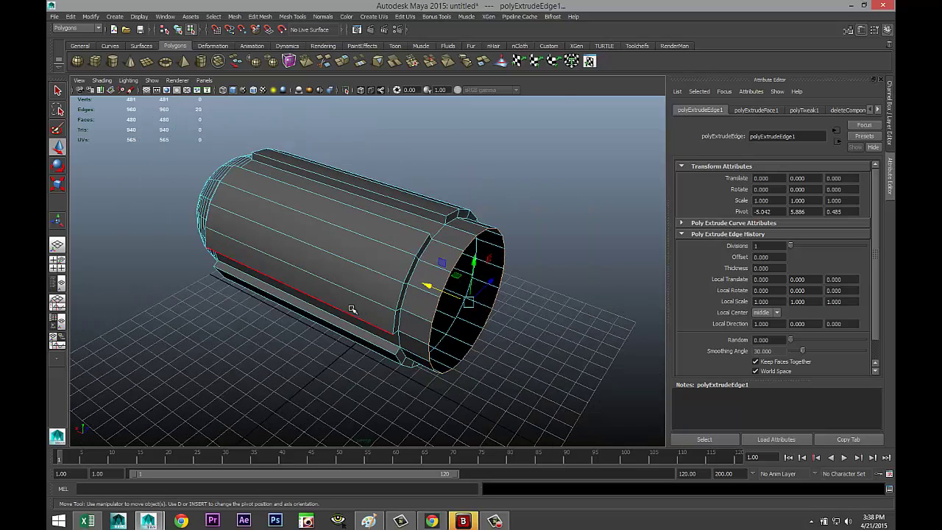
left_click_drag(312, 330, 357, 329, "alt")
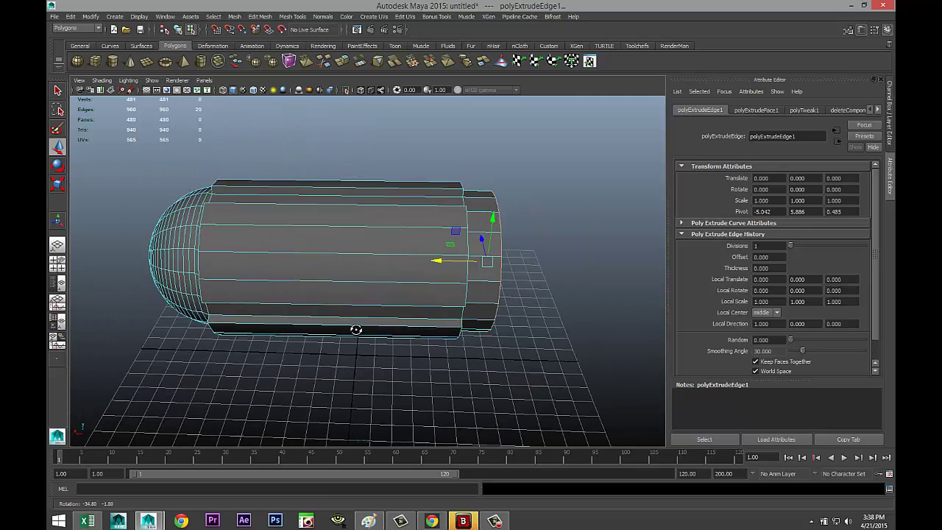
middle_click_drag(357, 330, 215, 323, "alt")
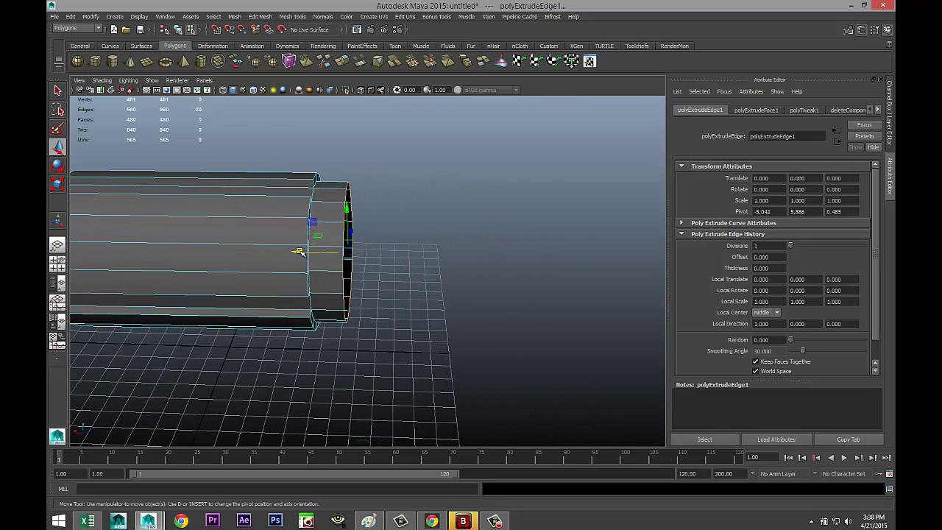
left_click_drag(298, 252, 482, 281)
scroll(318, 345, "down", 5)
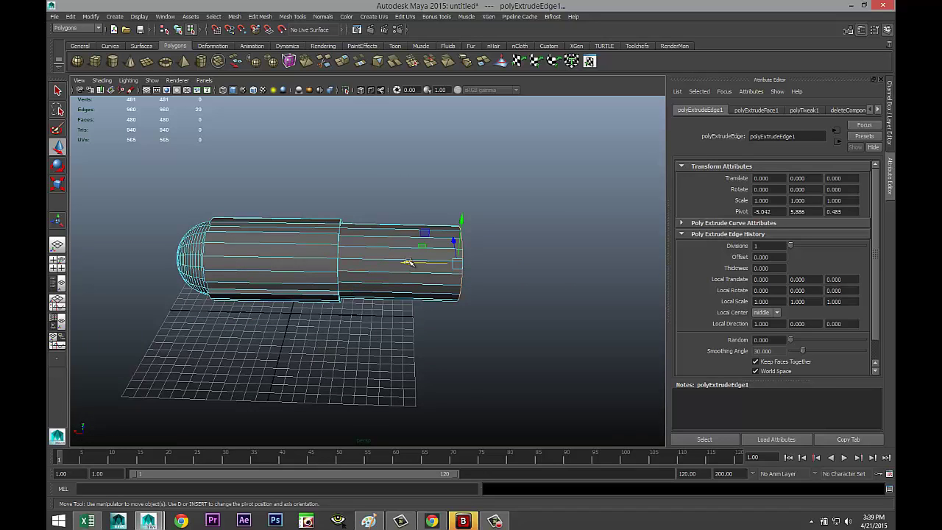
- Move the tube's open end further outward and insert an edge loop near the raised panels, keeping equal distance from the edge
left_click_drag(408, 263, 476, 282)
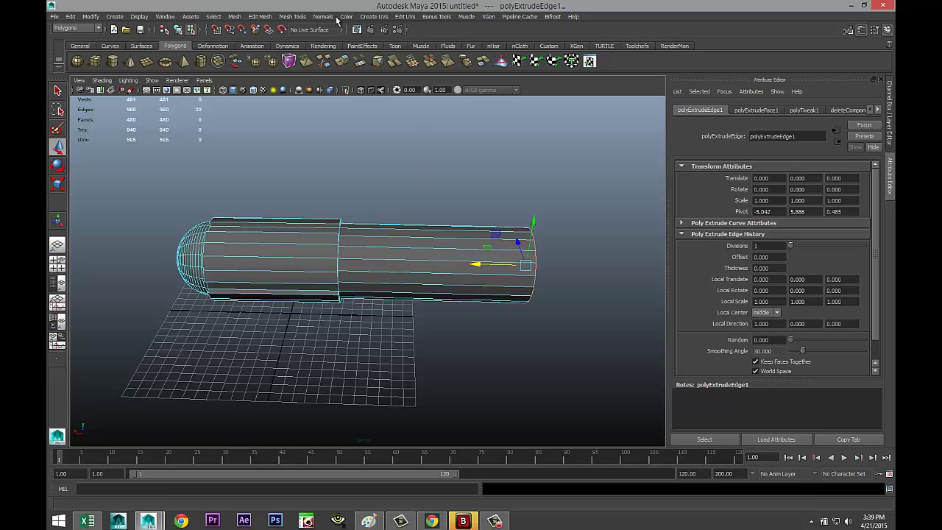
left_click(285, 18)
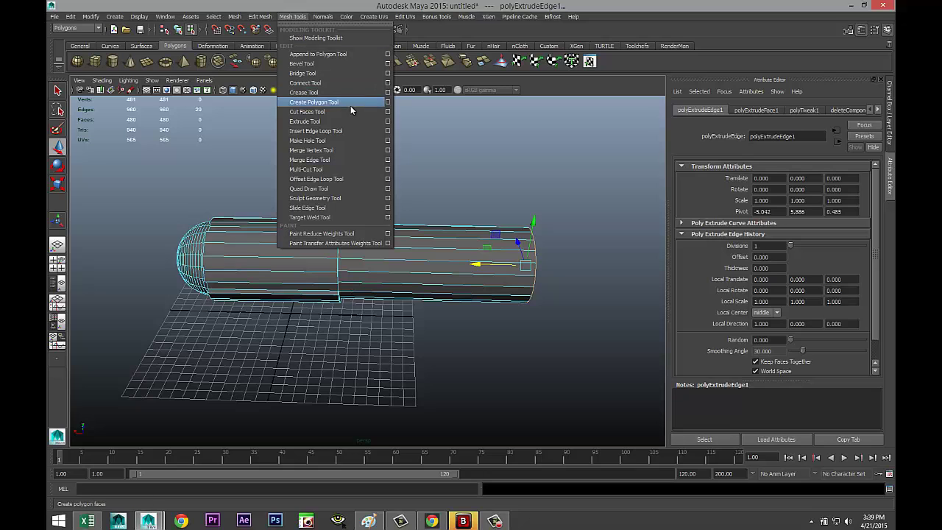
left_click(388, 131)
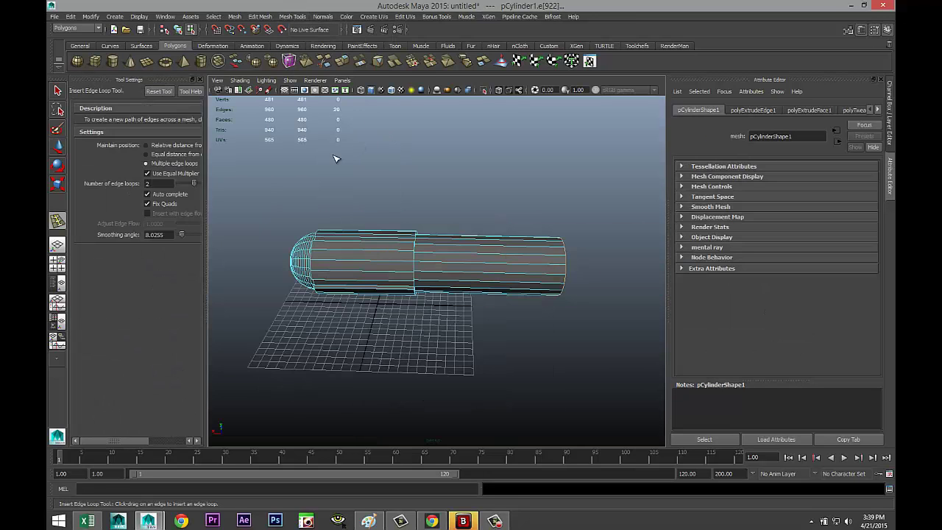
left_click(147, 155)
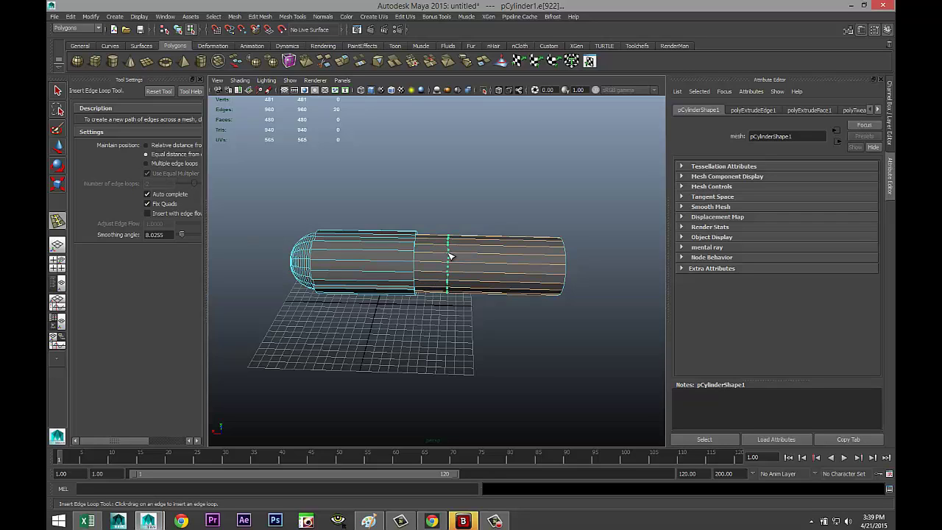
left_click_drag(445, 254, 435, 254)
- Select four adjacent long faces on the tube section, beyond the inserted edge loop
left_click_drag(500, 339, 424, 386, "alt")
scroll(426, 381, "up", 6)
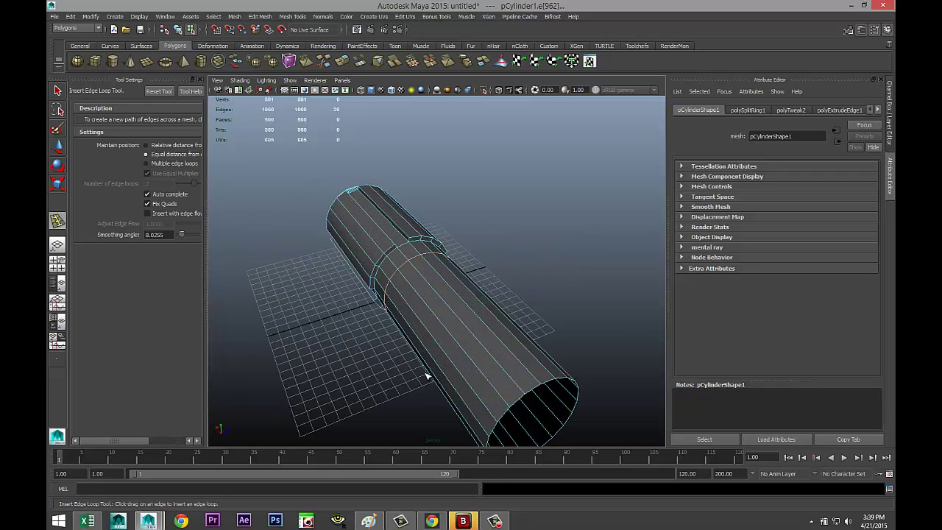
right_click_drag(385, 277, 390, 303)
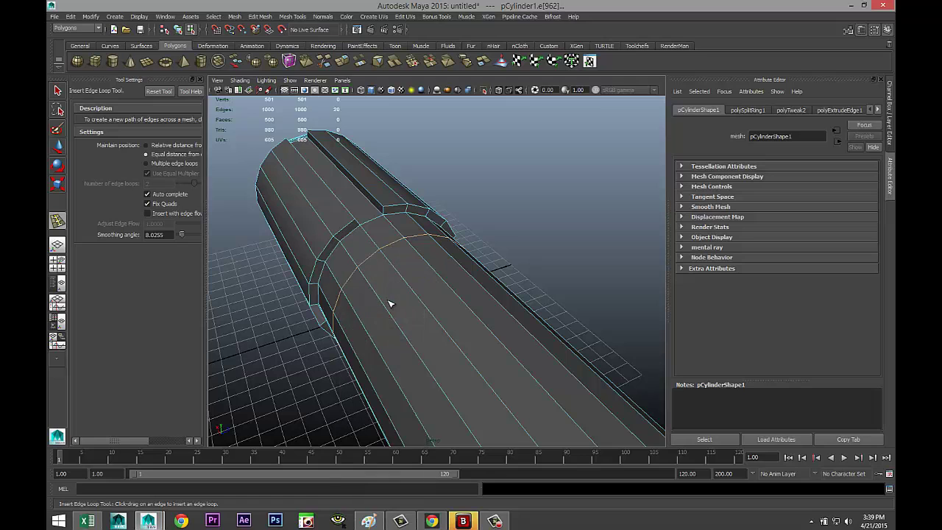
key("q")
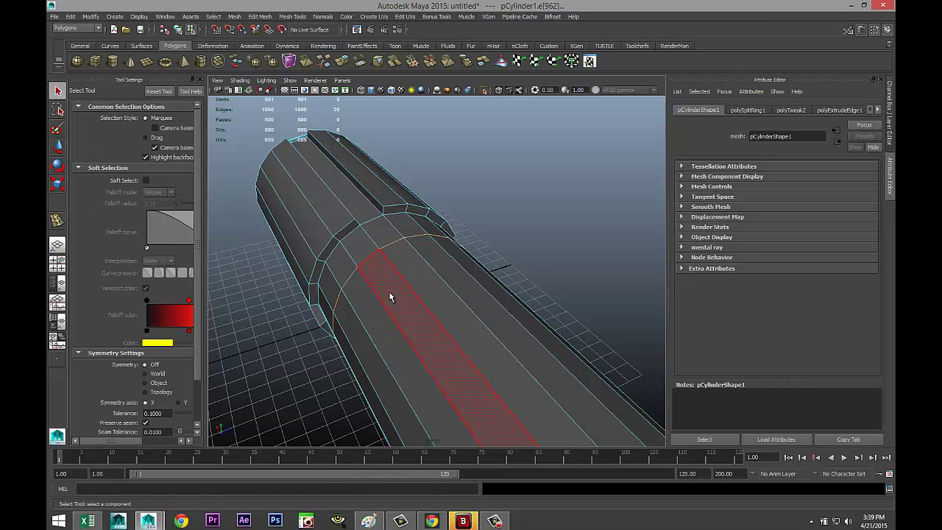
left_click(391, 294)
left_click(370, 330, "shift")
left_click(363, 336, "shift")
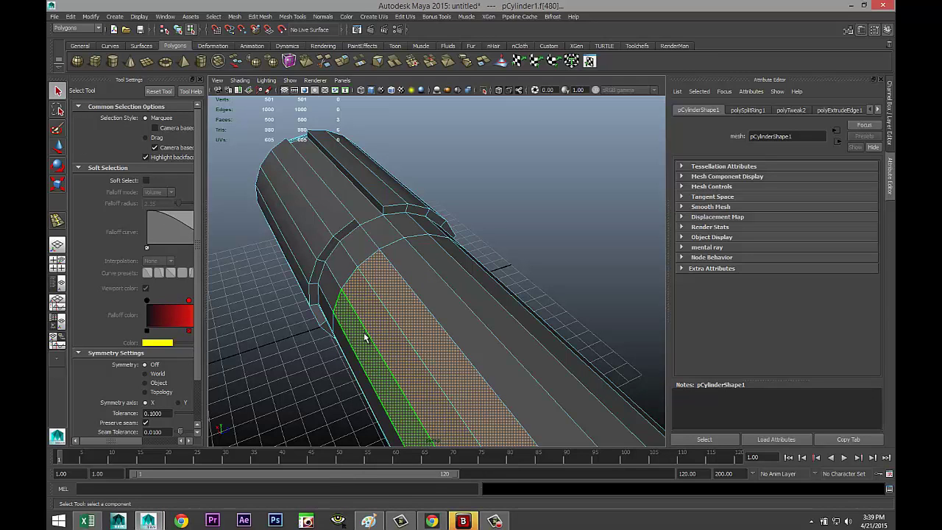
left_click(353, 364, "shift")
- Add two more groups of four long tube faces to the selection, leaving one unselected face between neighbouring groups
left_click_drag(354, 364, 431, 316, "alt")
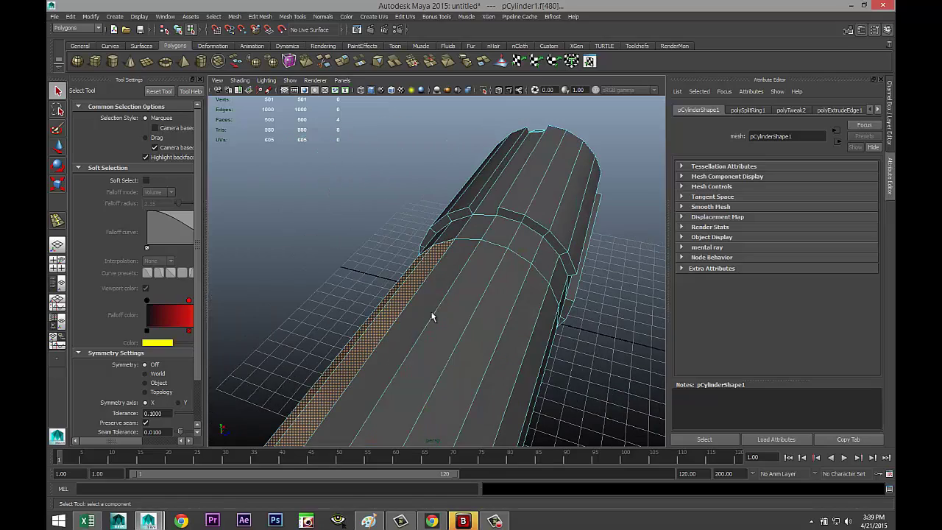
left_click(491, 303, "shift")
left_click(491, 301, "shift")
left_click(513, 317, "shift")
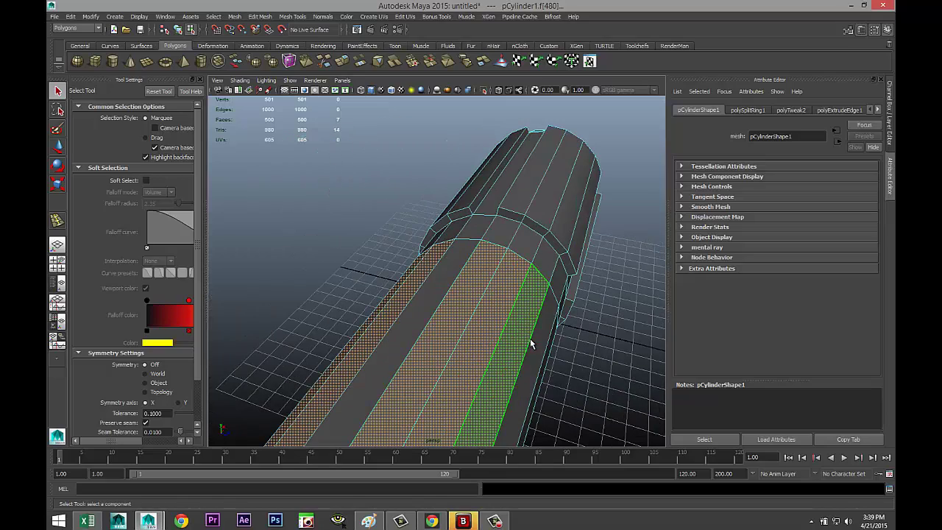
left_click(531, 340, "shift")
left_click_drag(532, 341, 496, 278, "alt")
left_click(497, 279, "shift")
left_click(484, 326, "shift")
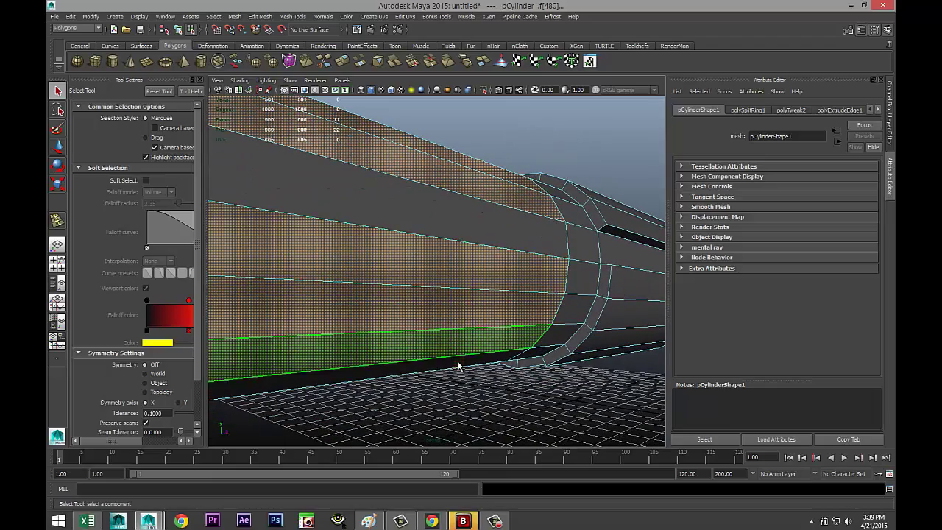
left_click(458, 362, "shift")
left_click(420, 385, "shift")
- Add the last group of four long faces around the tube's underside, skipping one face after the previous group
left_click_drag(421, 385, 475, 371, "alt")
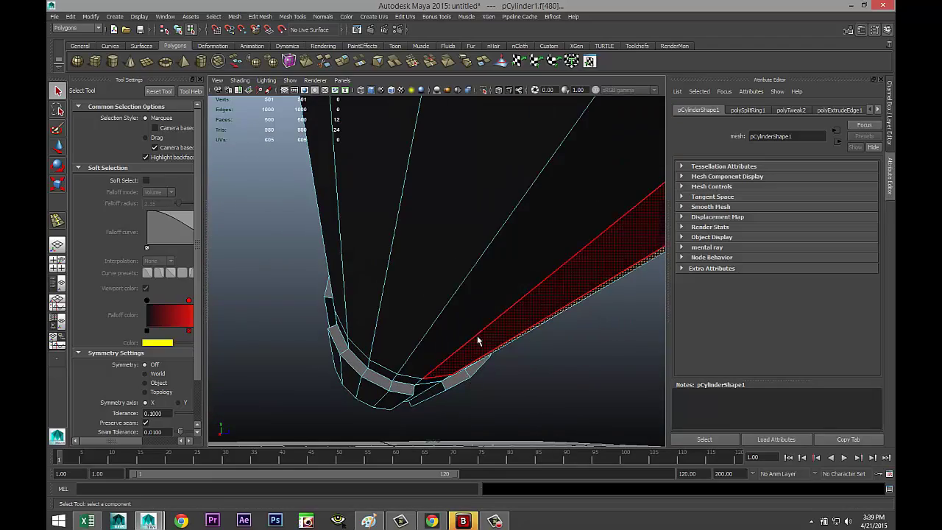
left_click(458, 299, "shift")
left_click(412, 274, "shift")
left_click(354, 247, "shift")
left_click(334, 237, "shift")
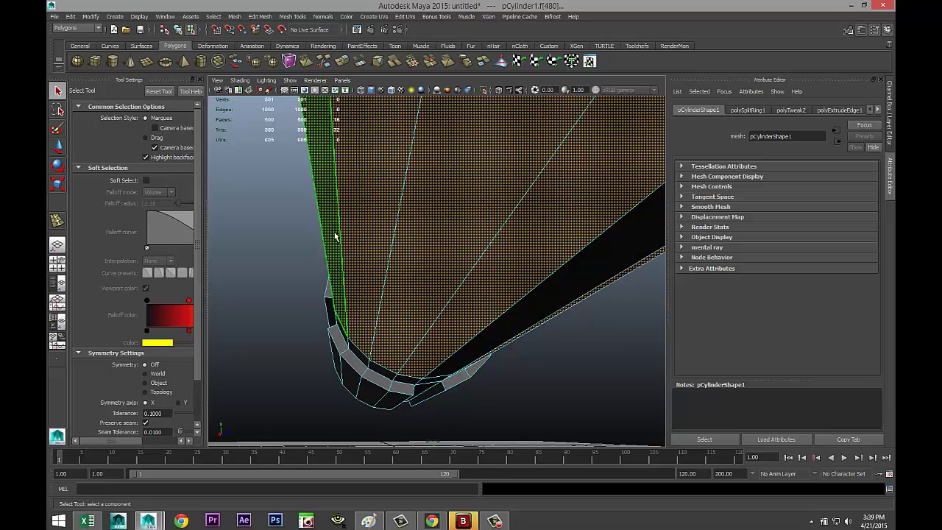
left_click_drag(328, 243, 336, 301, "alt")
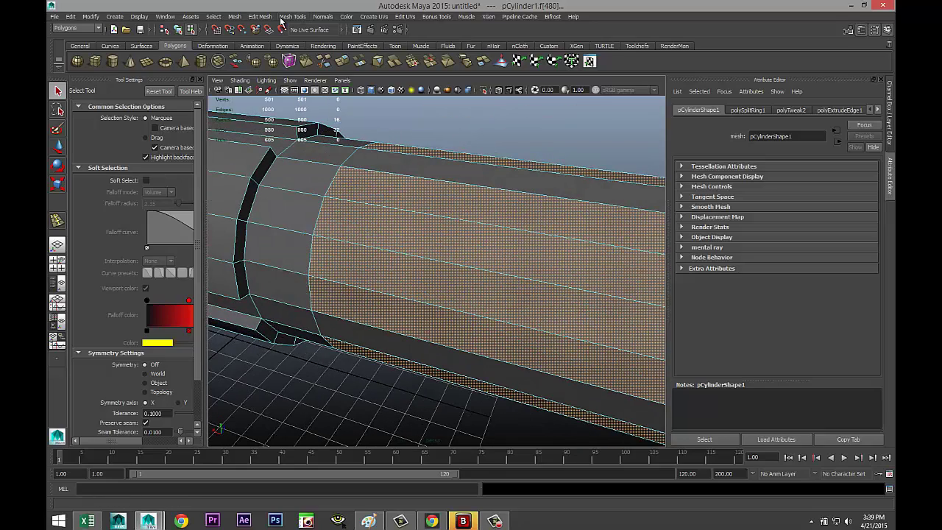
- Extrude the selected tube faces outward with a thickness of 0.3
left_click(259, 16)
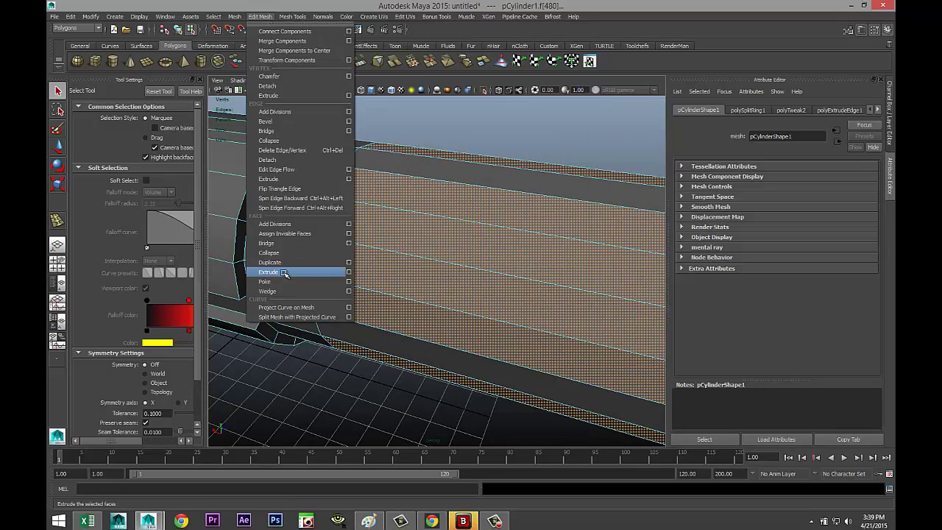
left_click(284, 272)
scroll(465, 286, "down", 3)
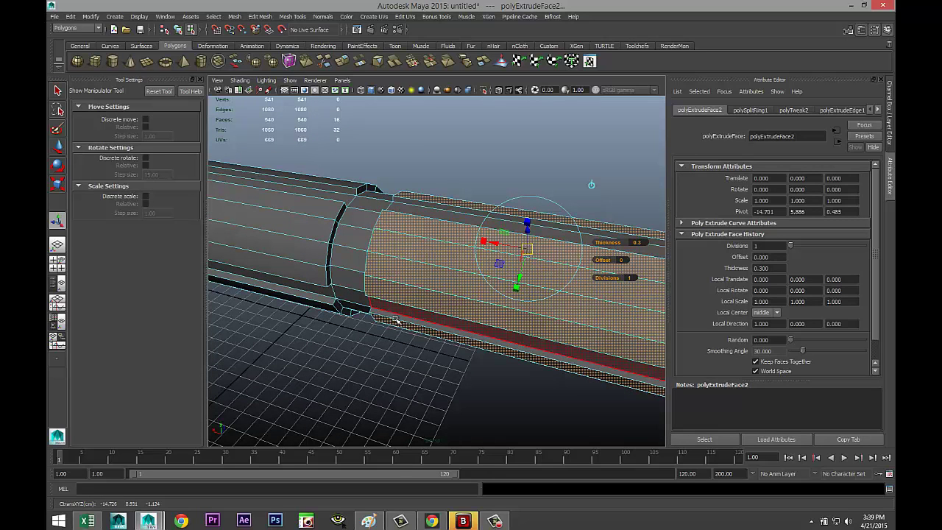
left_click_drag(456, 295, 416, 308, "alt")
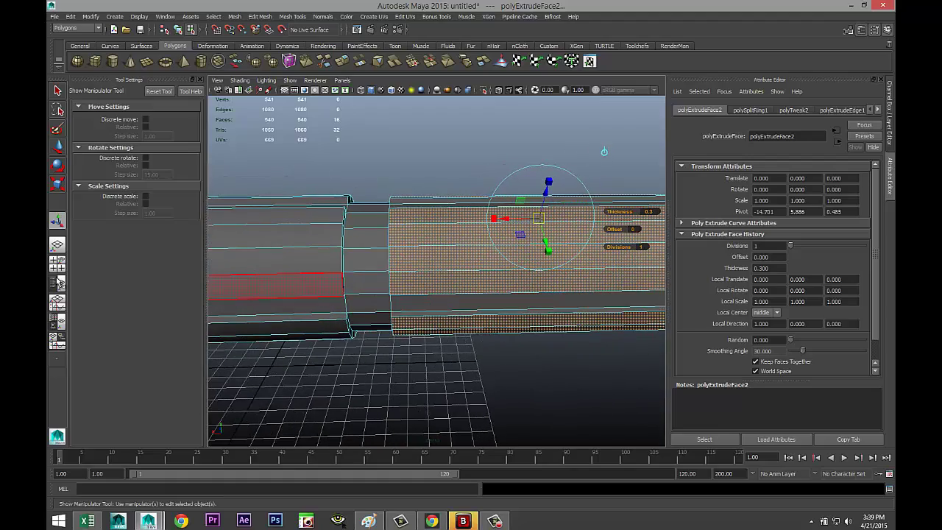
- Compare extrusion thicknesses of 0.5 and 0.3 in an orthographic view, set the thickness to 0.4, and clear the selection in perspective
key("space")
key("space")
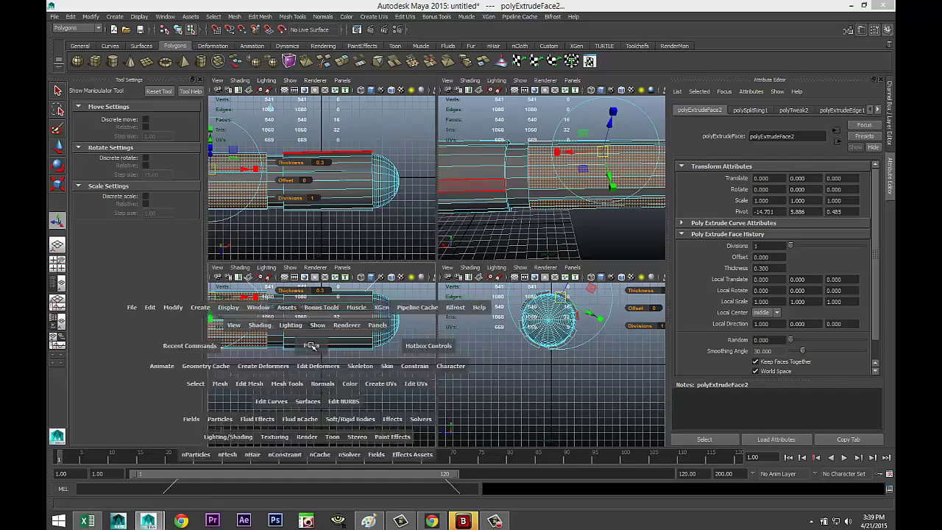
scroll(389, 330, "up", 5)
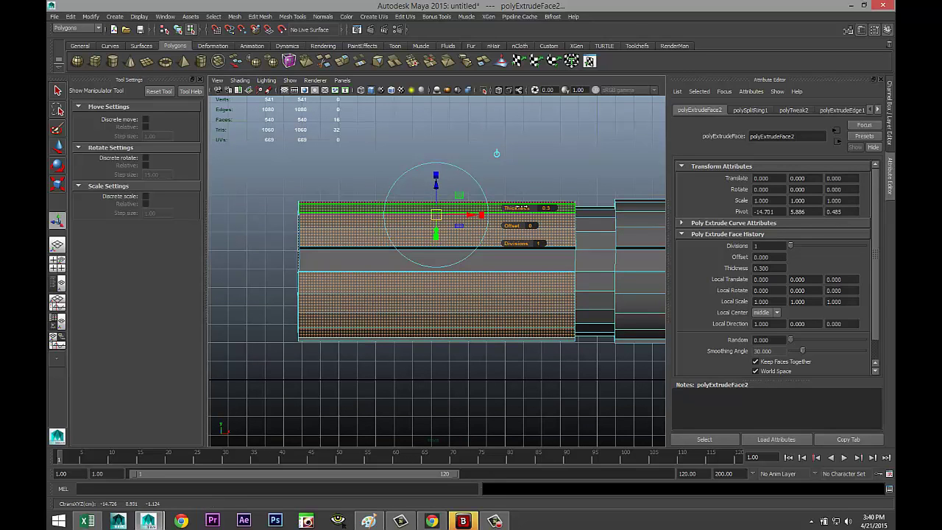
left_click_drag(520, 208, 522, 208)
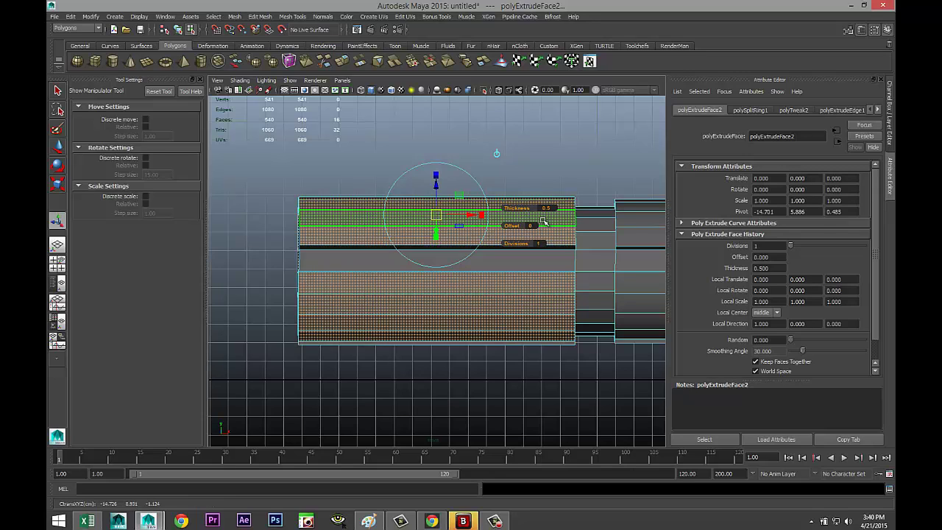
left_click(549, 208)
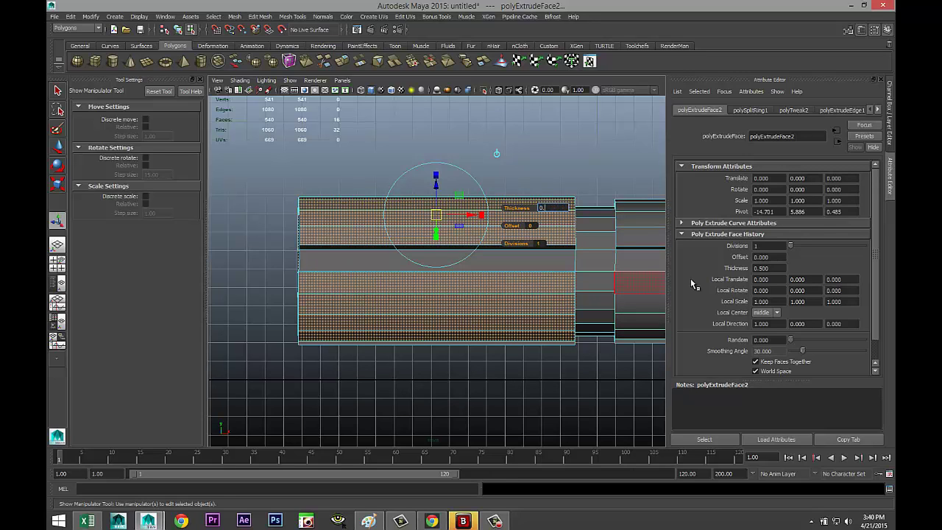
key("Return")
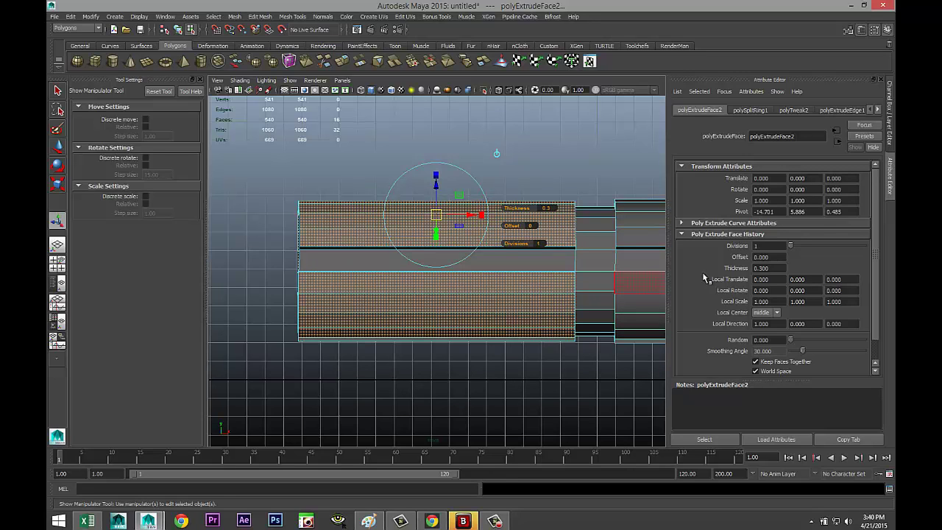
left_click(562, 209)
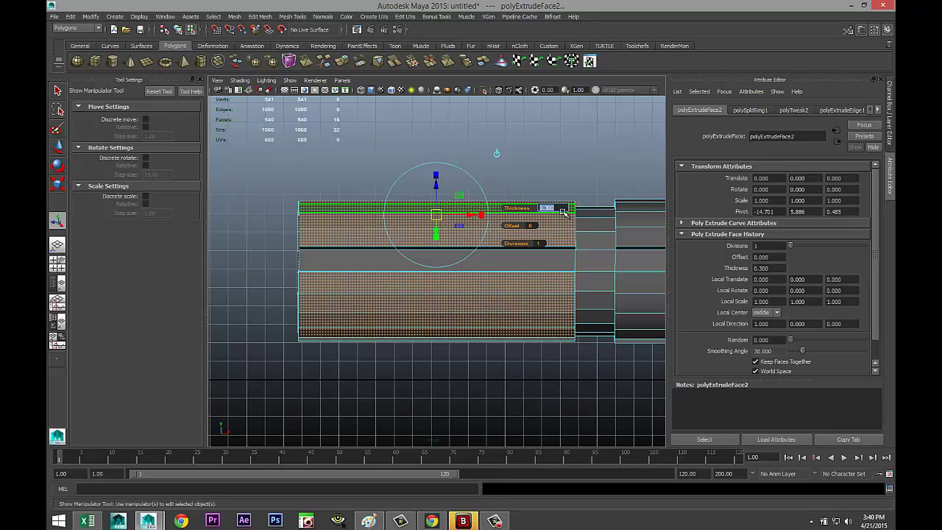
key("Return")
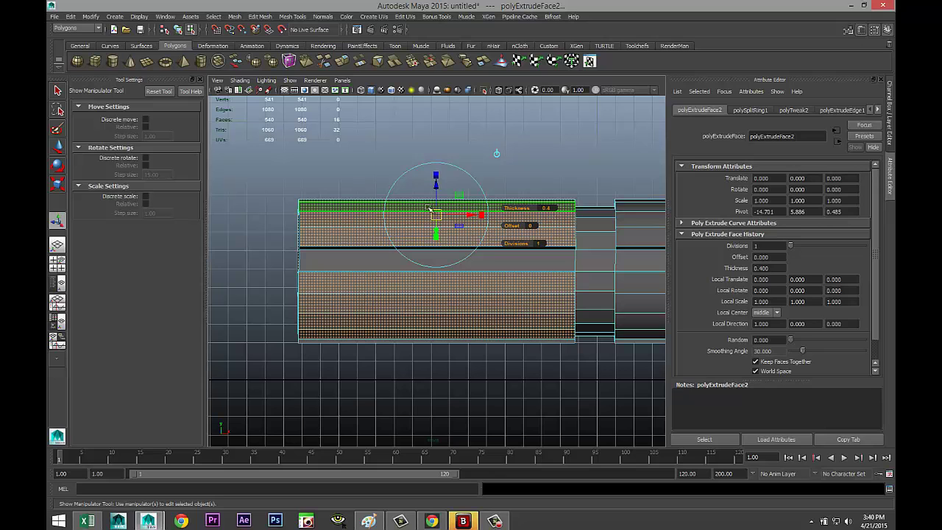
left_click(59, 268)
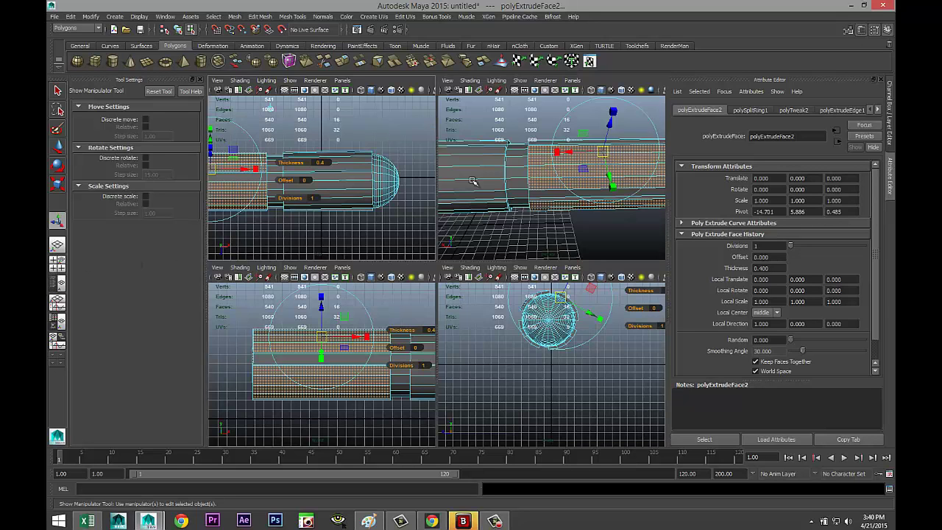
key("space")
left_click(465, 405)
- Select the inner border edge loop around the open end of the extended tube
scroll(448, 385, "down", 5)
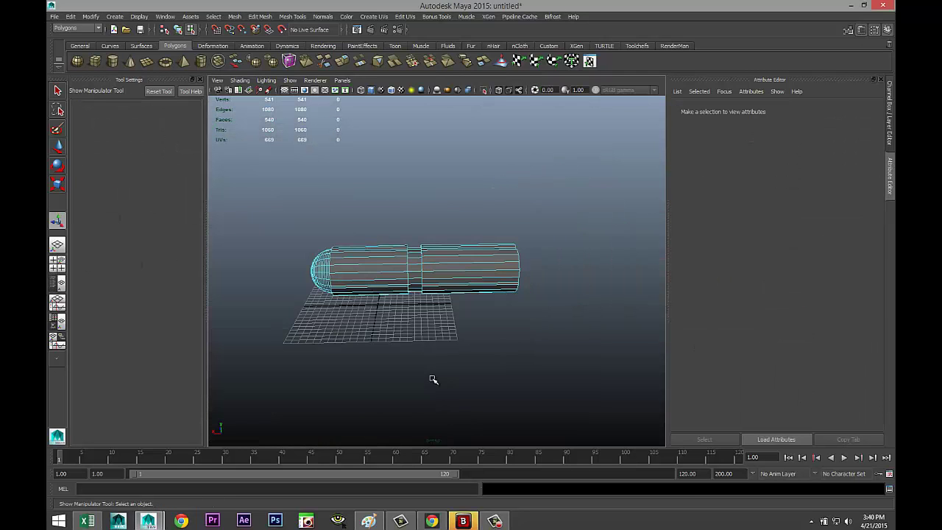
left_click_drag(344, 359, 605, 359, "alt")
left_click_drag(497, 366, 460, 358, "alt")
scroll(469, 375, "up", 6)
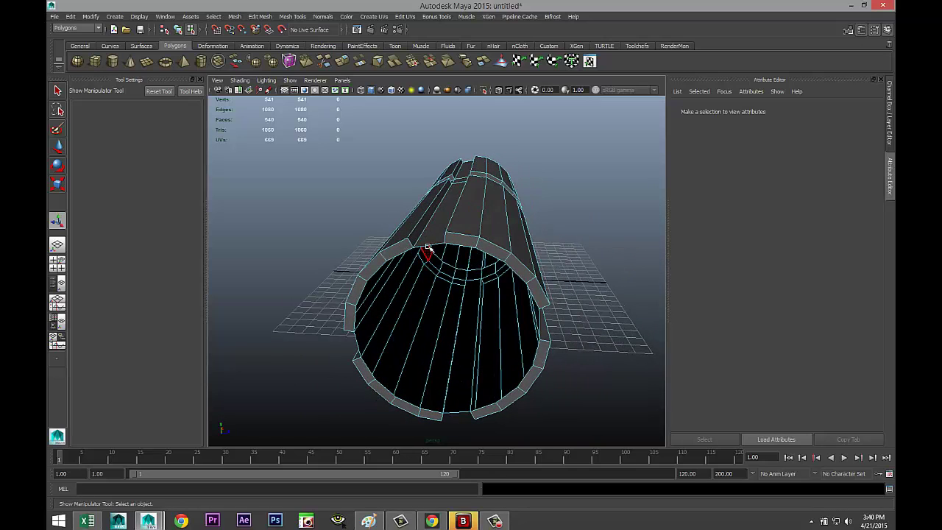
right_click_drag(428, 248, 425, 231)
double_click(428, 245)
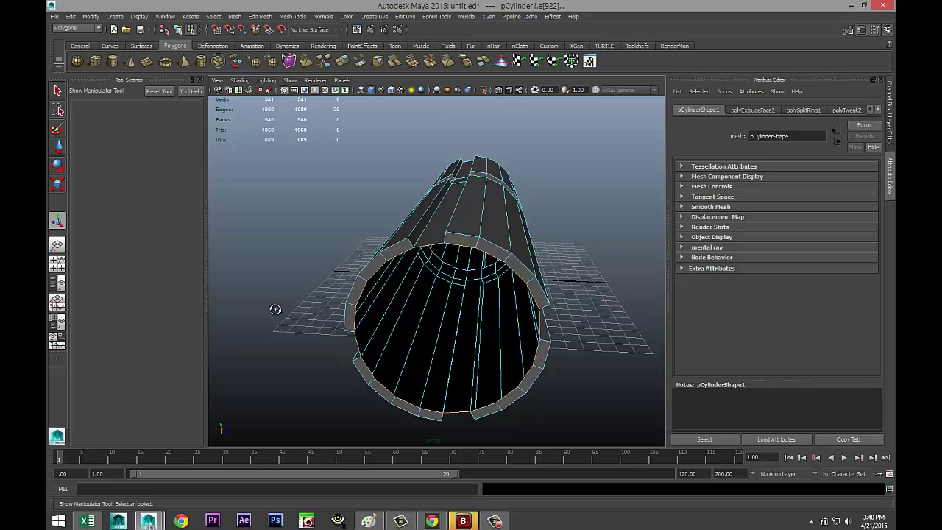
- Extrude the open end's edge loop, move it slightly outward along the axis and scale it inward to form a tapered rim
left_click_drag(276, 309, 322, 295, "alt")
left_click(258, 17)
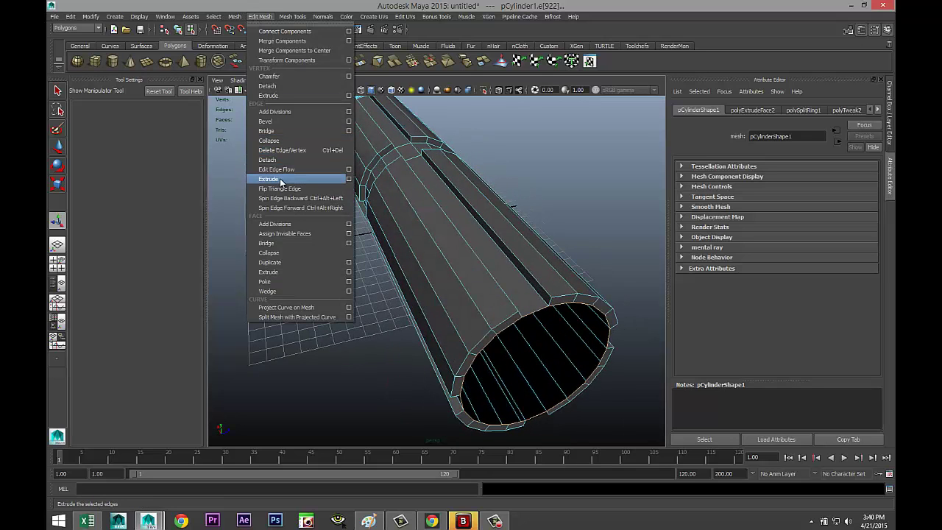
left_click(280, 179)
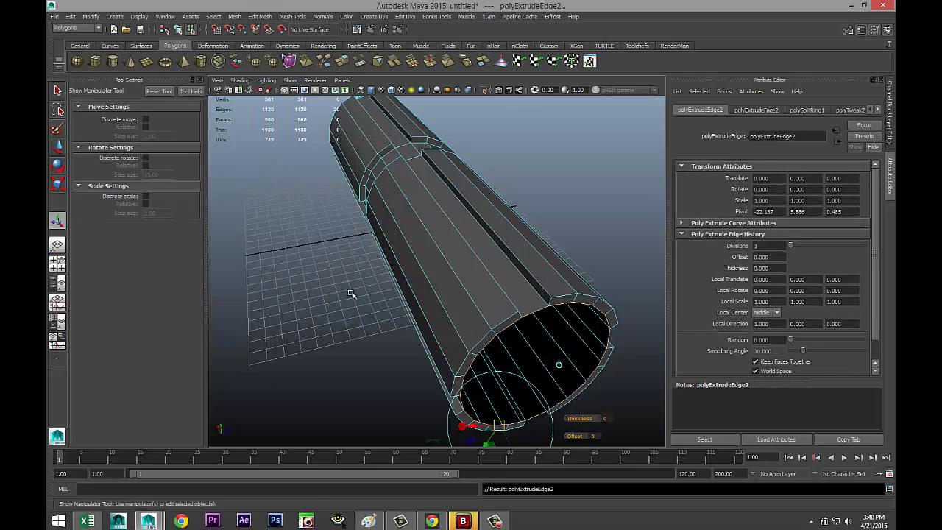
key("w")
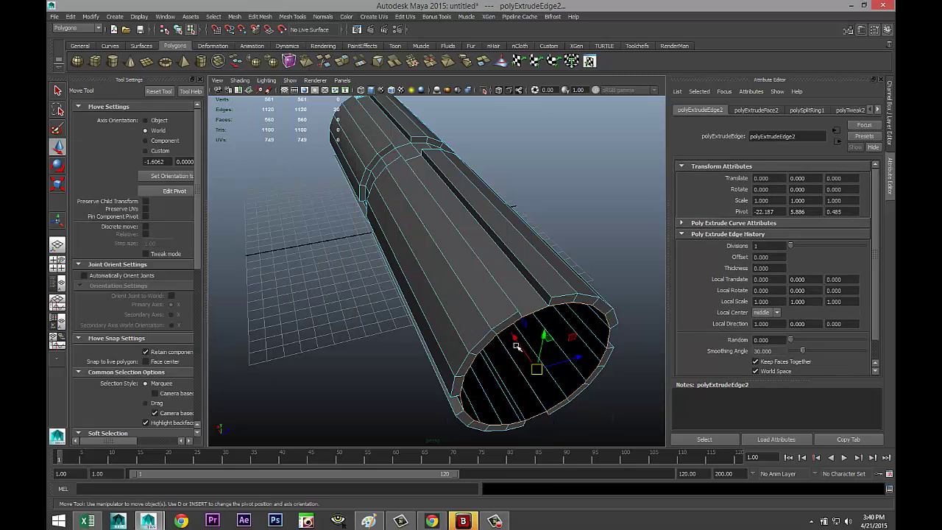
left_click_drag(517, 340, 525, 349)
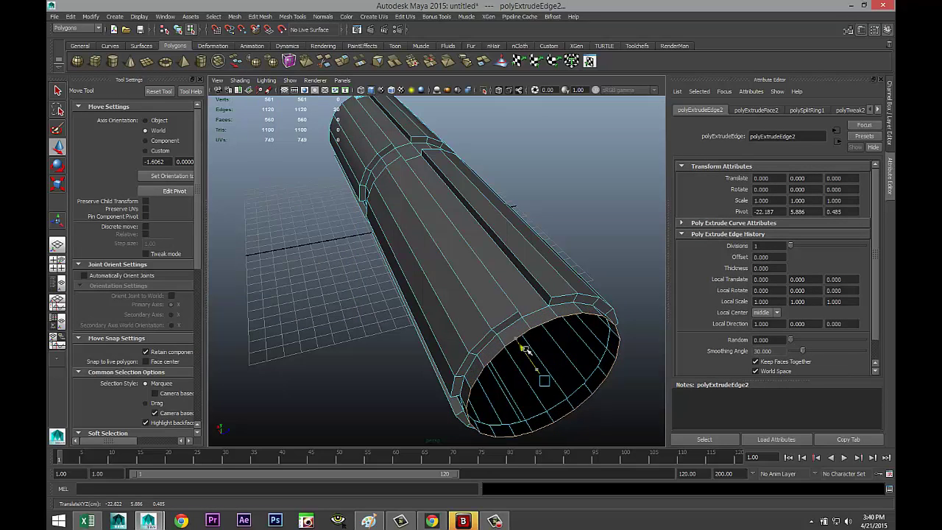
key("r")
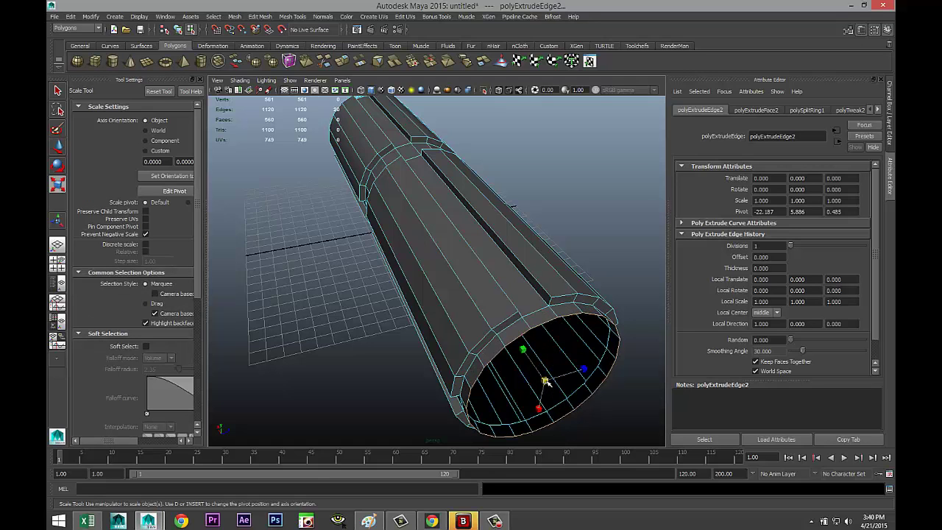
left_click_drag(546, 382, 525, 379)
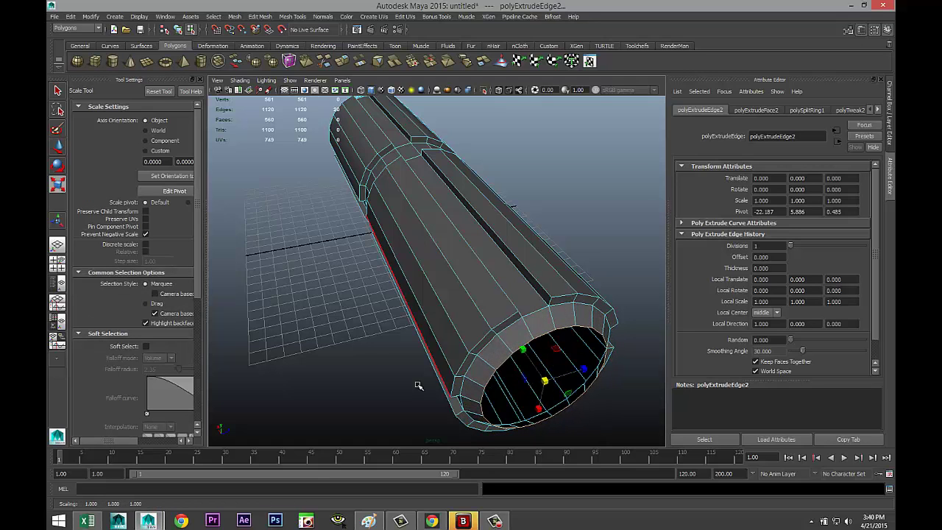
- Extrude the open end's edge loop again and move it outward along the axis to form a short neck
left_click_drag(347, 347, 302, 342, "alt")
key("ctrl+e")
key("w")
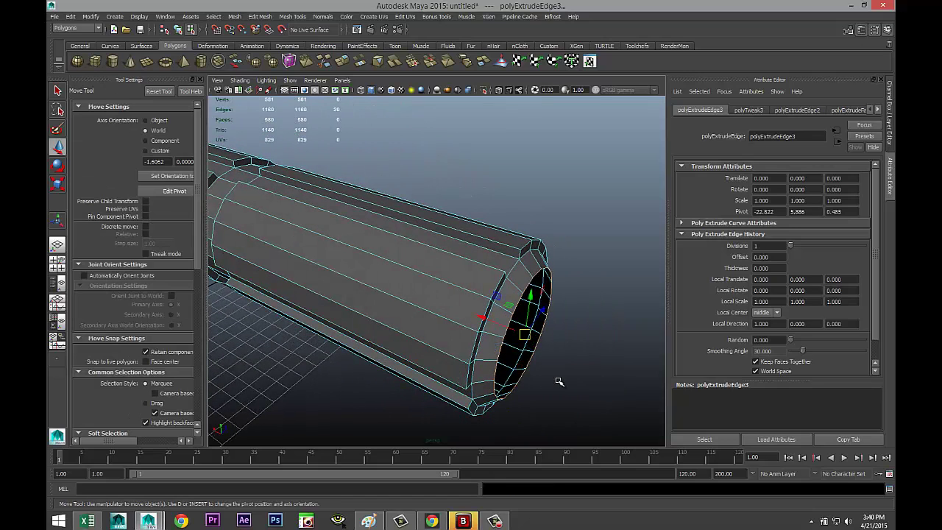
left_click_drag(480, 317, 501, 329)
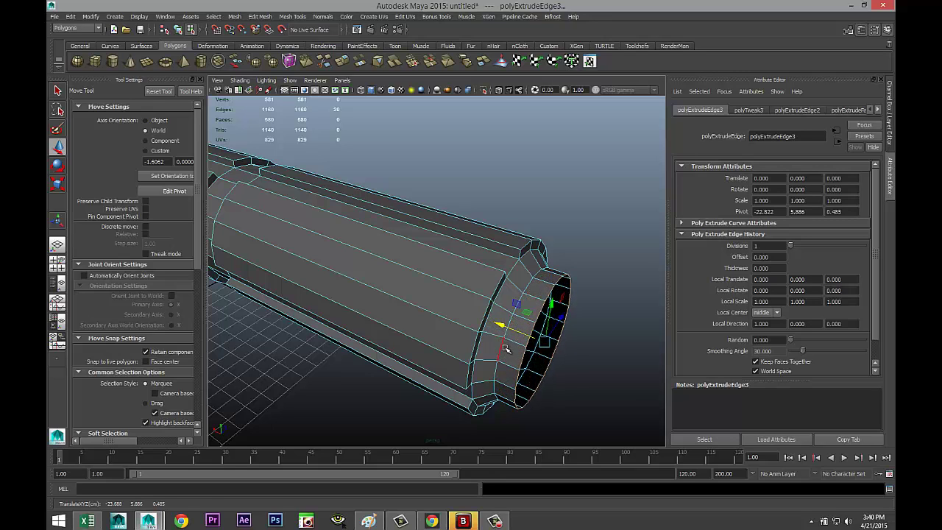
- Extrude the neck's end loop and scale it outward to form a flat flange wider than the neck
key("ctrl+e")
key("r")
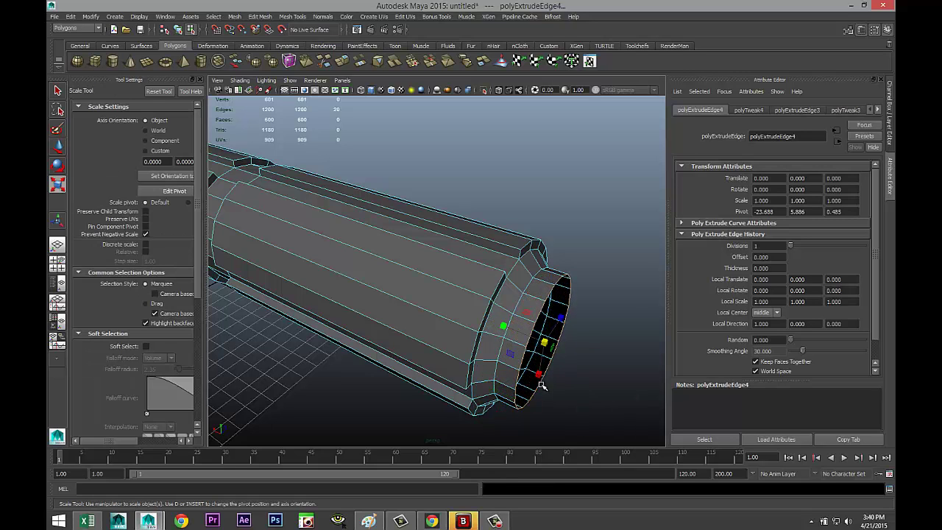
left_click_drag(545, 343, 574, 347)
left_click_drag(388, 347, 423, 341, "alt")
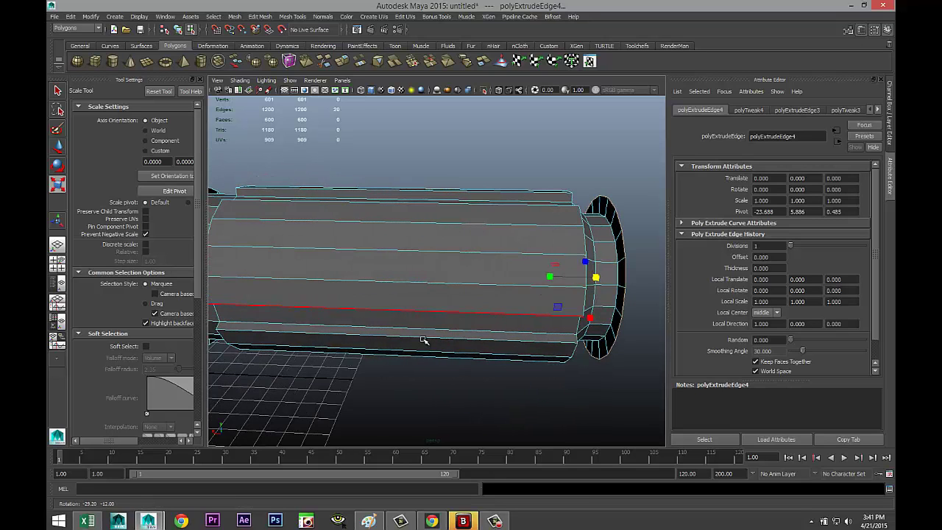
middle_click_drag(419, 339, 283, 369, "alt")
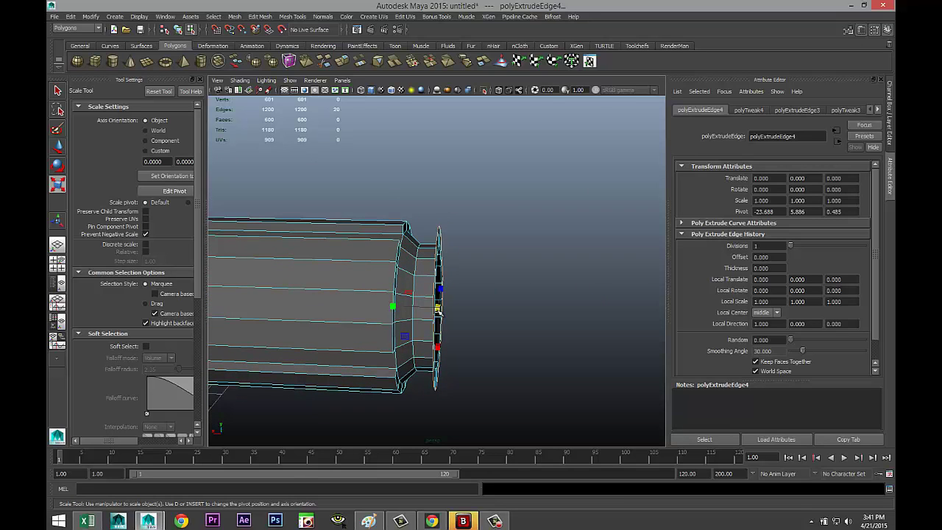
- Extrude the flange's outer edge loop and move it outward along the axis to give the flange a thick rim
left_click_drag(446, 321, 476, 366, "alt")
key("ctrl+e")
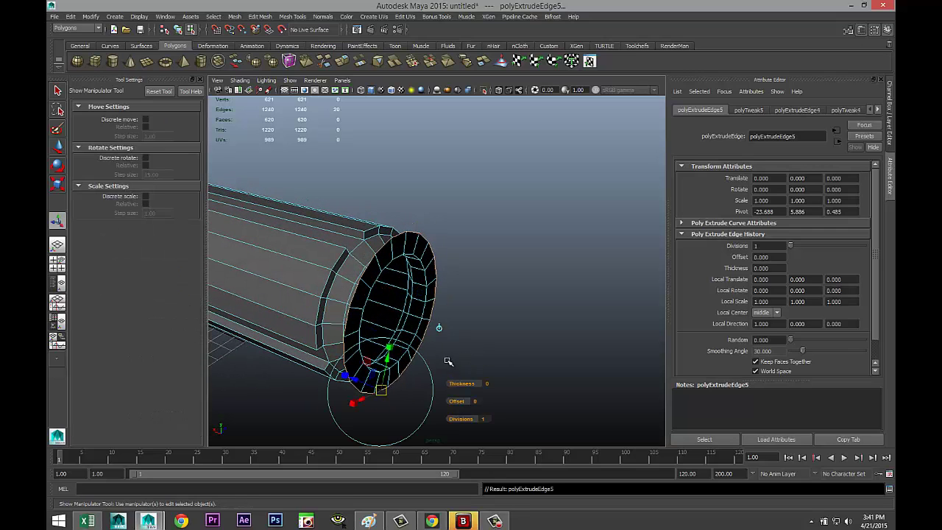
key("w")
left_click_drag(354, 298, 377, 306)
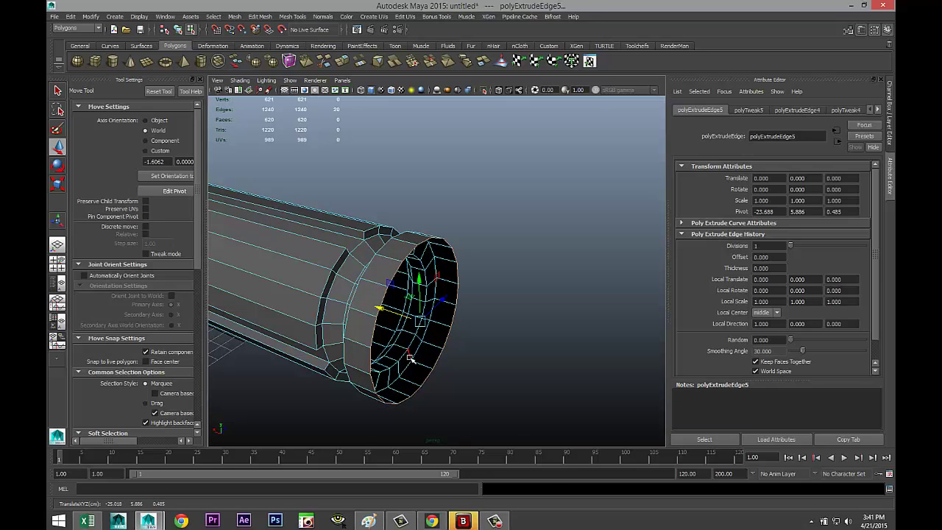
- Extrude the rim's end loop, scale it inward to leave only a small central hole, and clear the selection
key("ctrl+e")
key("r")
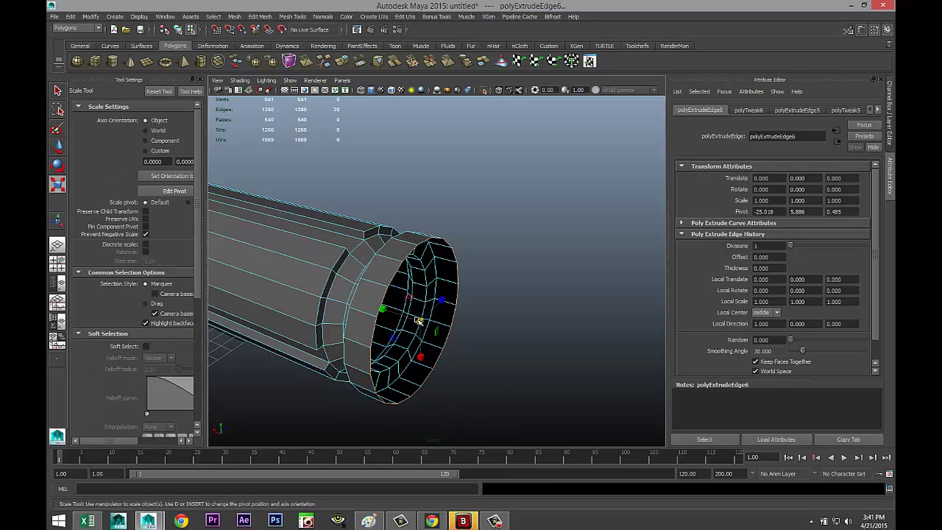
left_click_drag(418, 321, 370, 324)
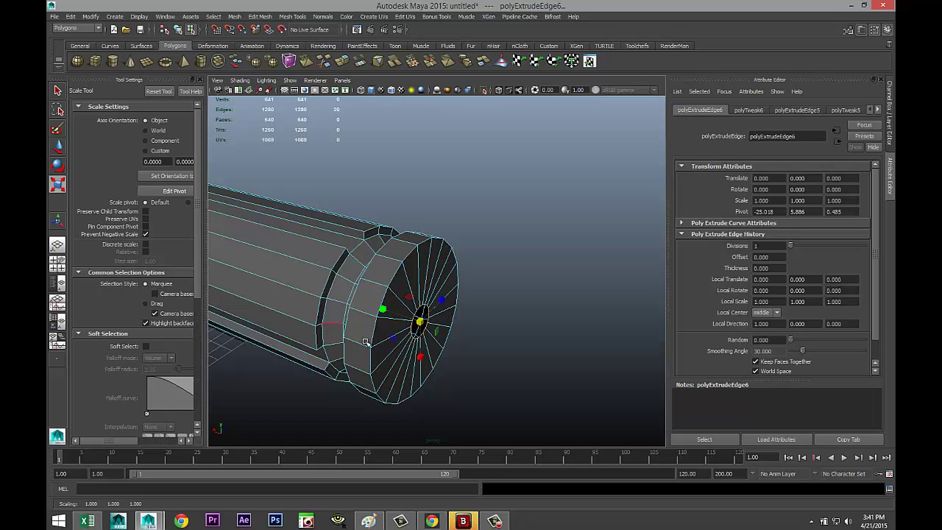
left_click_drag(366, 343, 410, 353, "alt")
left_click(499, 357)
- Select four evenly spaced faces around the outer rim of the end flange
right_click_drag(410, 353, 492, 386, "alt")
left_click_drag(492, 387, 404, 301, "alt")
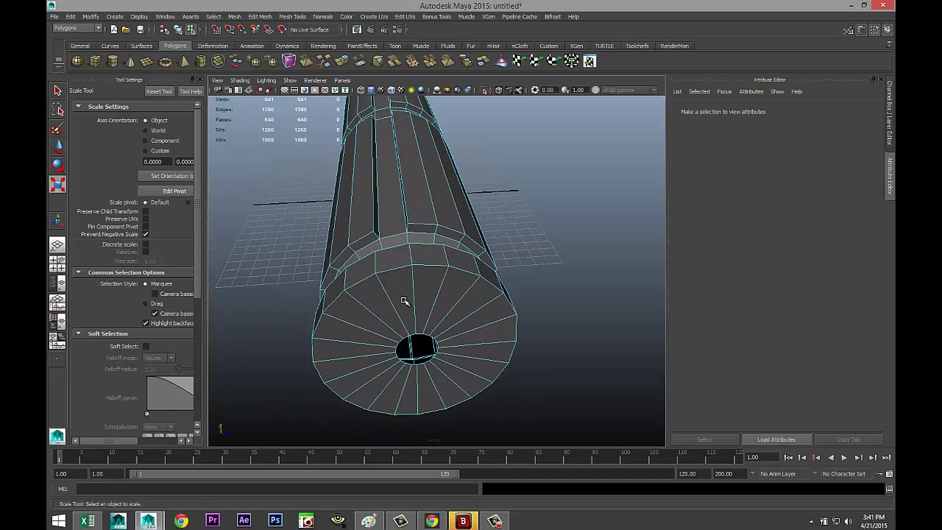
right_click_drag(396, 260, 395, 283)
left_click(392, 263)
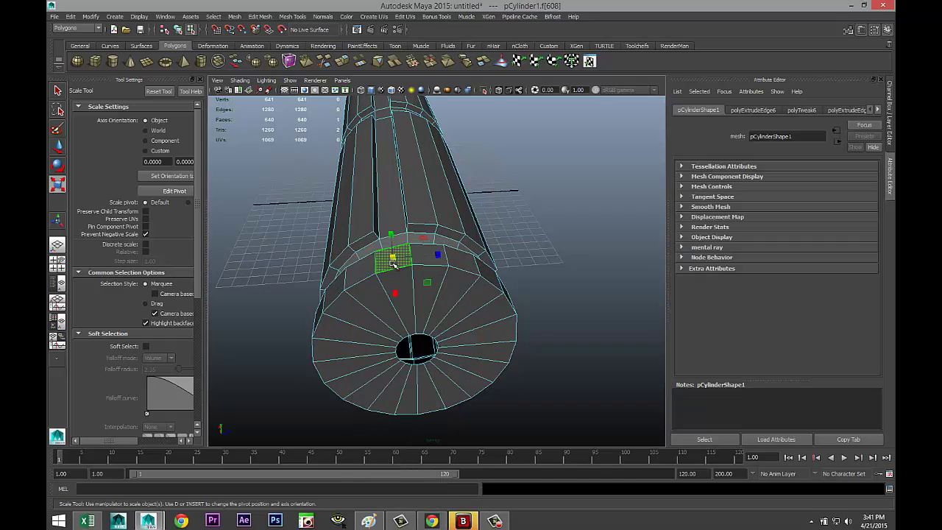
left_click_drag(497, 337, 444, 311, "alt")
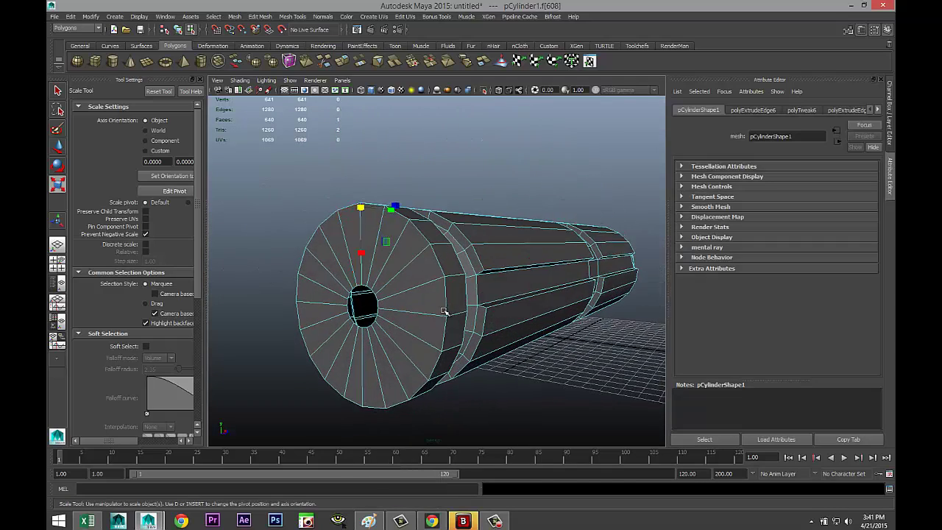
left_click_drag(500, 361, 543, 321, "alt")
left_click(417, 331, "shift")
left_click_drag(397, 374, 456, 389, "alt")
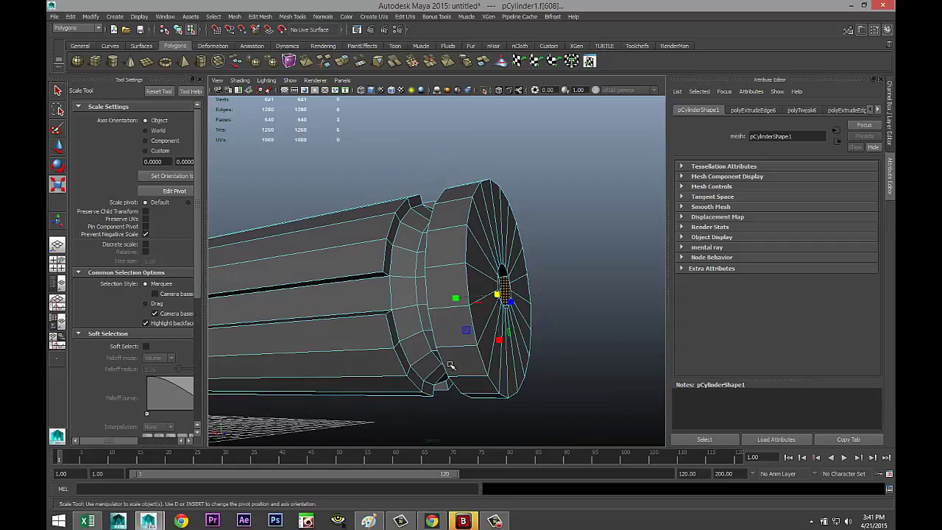
left_click(442, 289, "shift")
left_click_drag(442, 289, 529, 380, "alt")
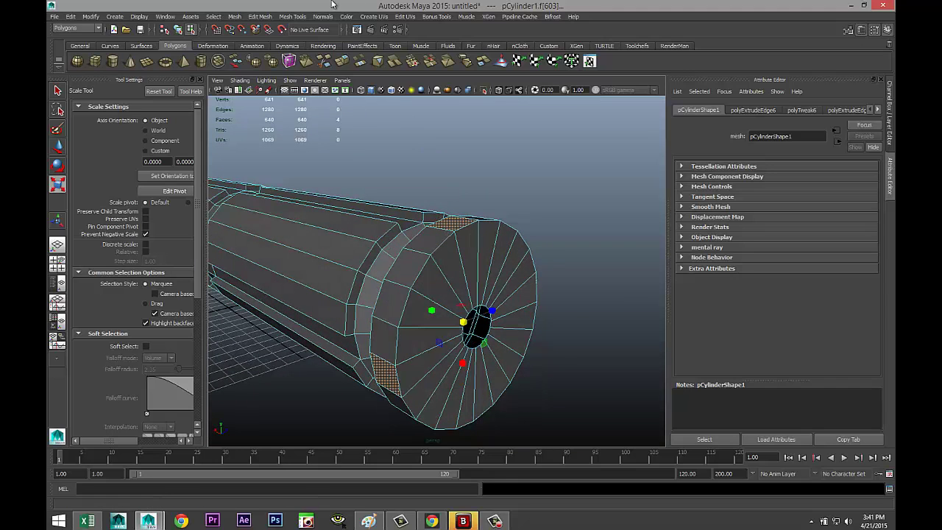
- Extrude the four rim faces with an offset of 0.3 and scale them inward together to form shallow recesses
left_click(260, 17)
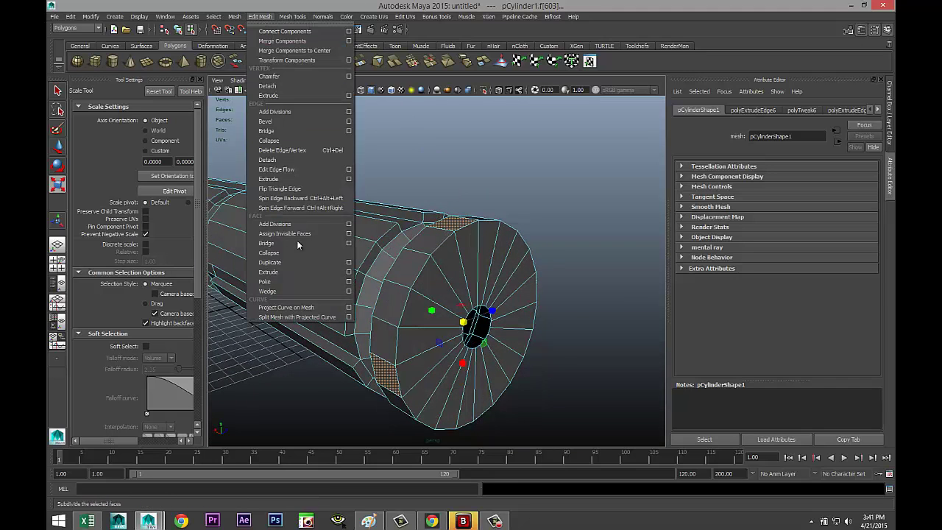
left_click(302, 271)
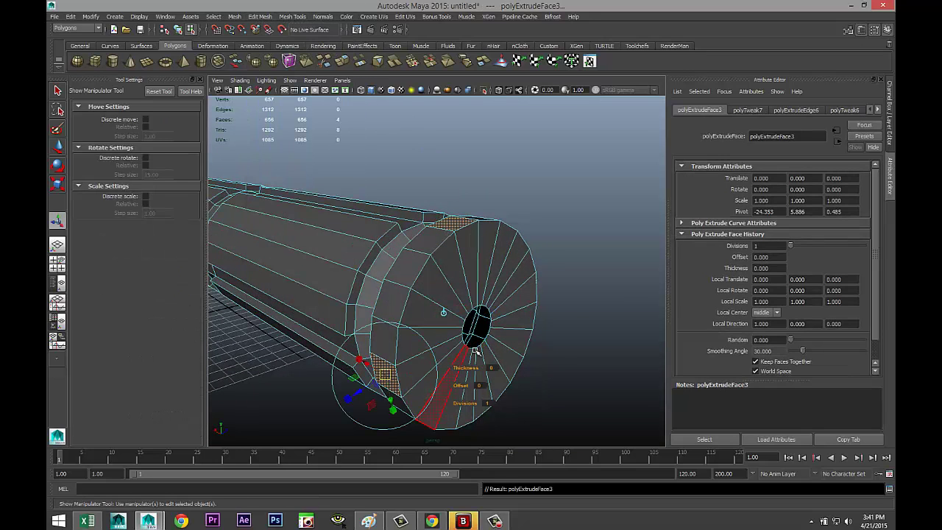
left_click_drag(464, 385, 462, 385)
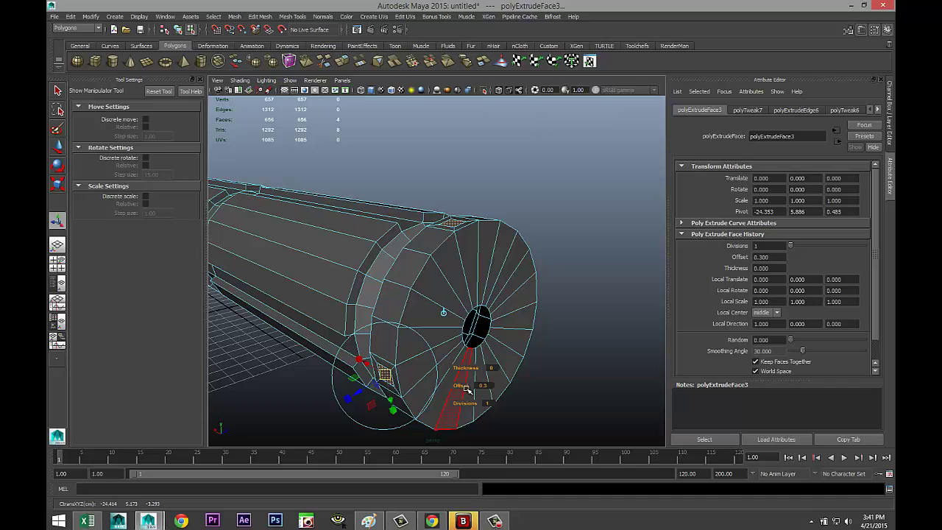
key("r")
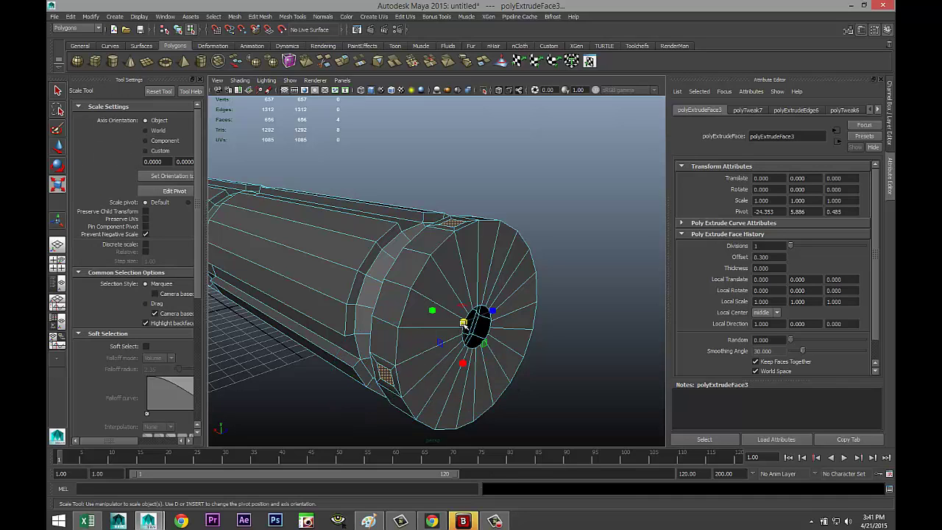
left_click_drag(464, 324, 458, 321)
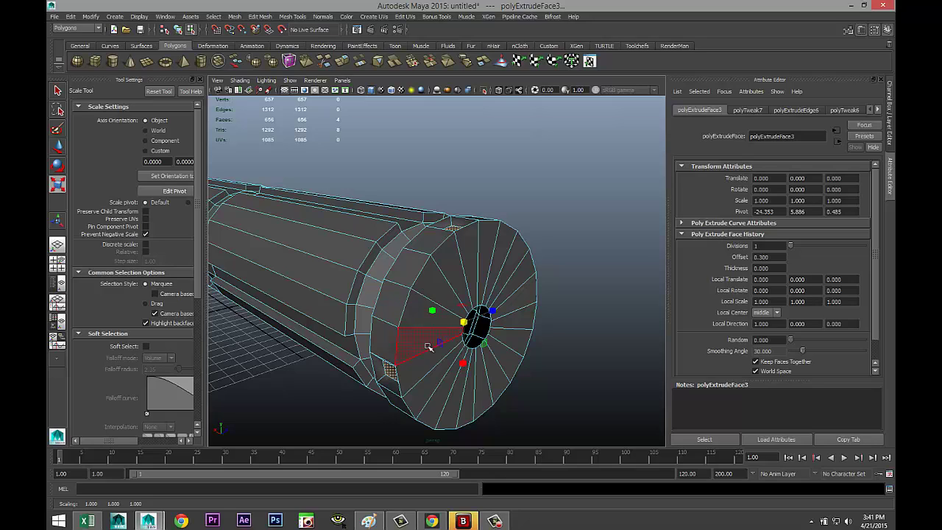
left_click_drag(280, 330, 322, 343, "alt")
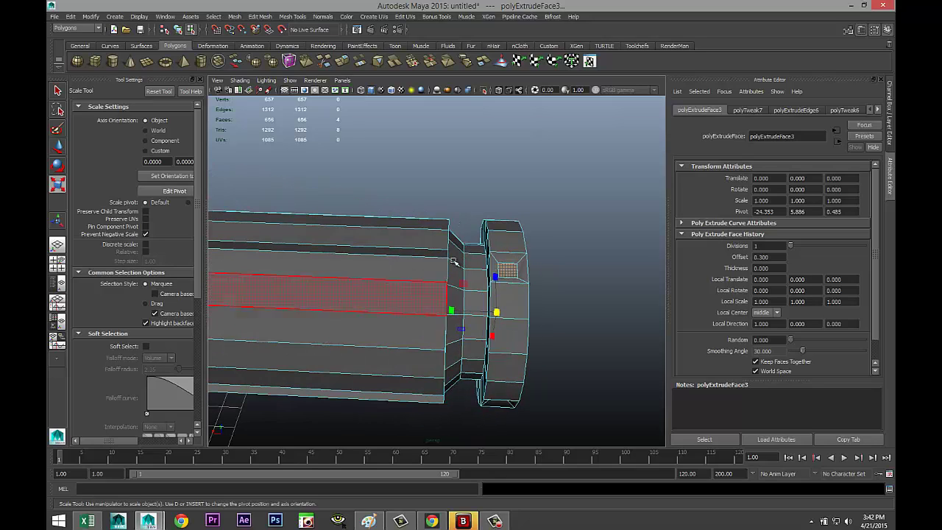
- Preview the whole object smoothed, examine its side and flanged end, and return to the unsmoothed display
left_click(534, 175)
left_click_drag(584, 289, 477, 346, "alt")
scroll(477, 346, "up", 2)
mouse_move(478, 258)
right_mouse_down()
mouse_move(509, 246)
mouse_move(498, 252)
right_mouse_up()
left_click(498, 253)
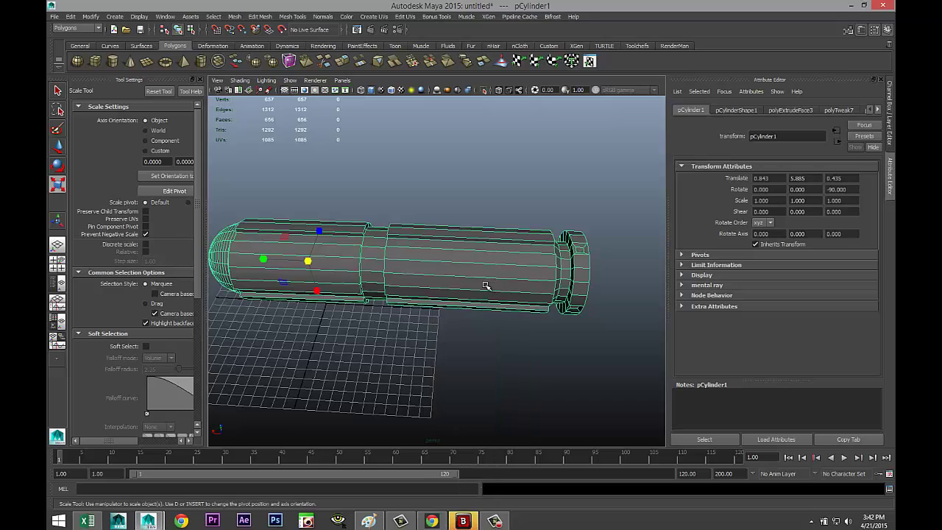
key("3")
left_click(416, 344)
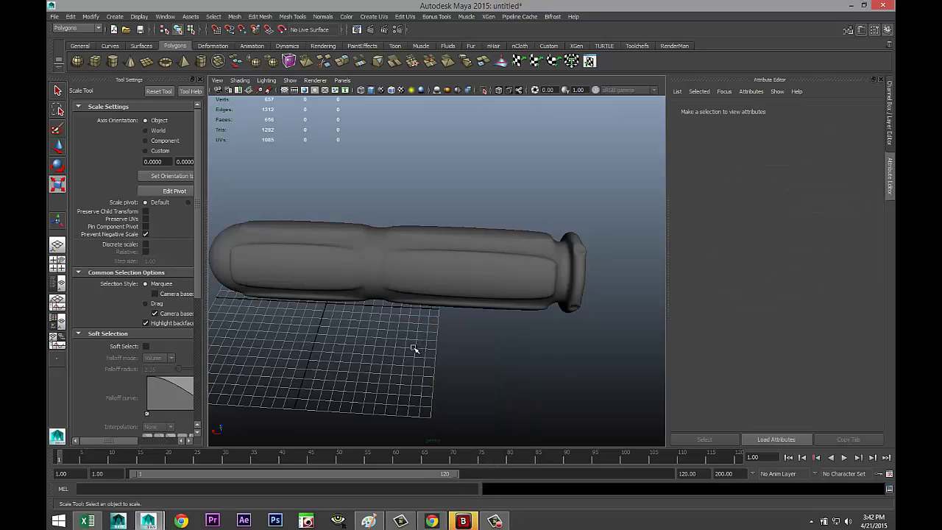
left_click_drag(414, 347, 491, 346, "alt")
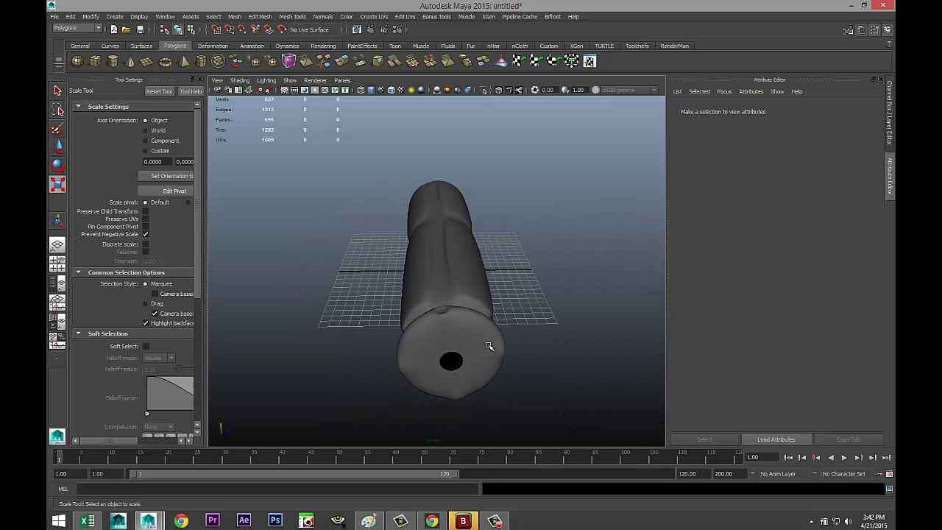
left_click(486, 342)
key("1")
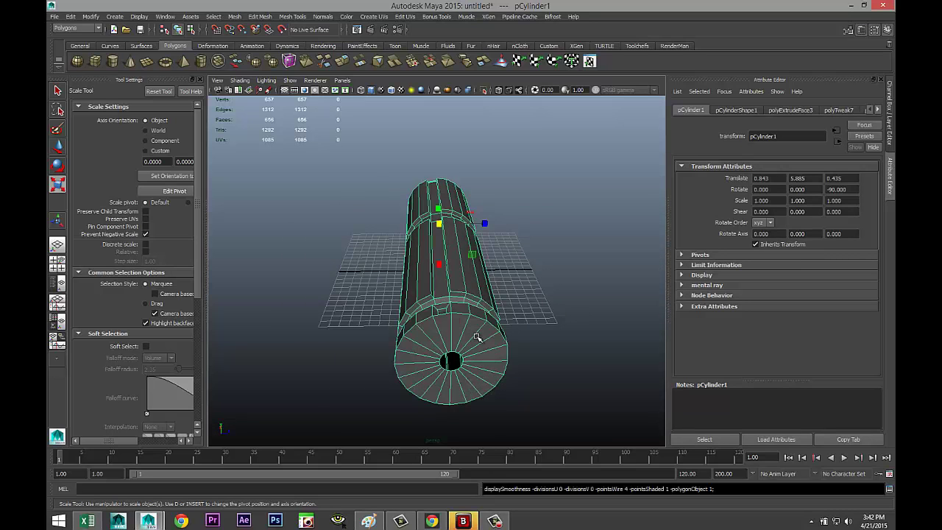
- Try inserting two edge loops around the end flange with the multiple-loops option and scaling them apart, and undo both changes
scroll(477, 337, "up", 2)
left_click_drag(498, 344, 444, 345, "alt")
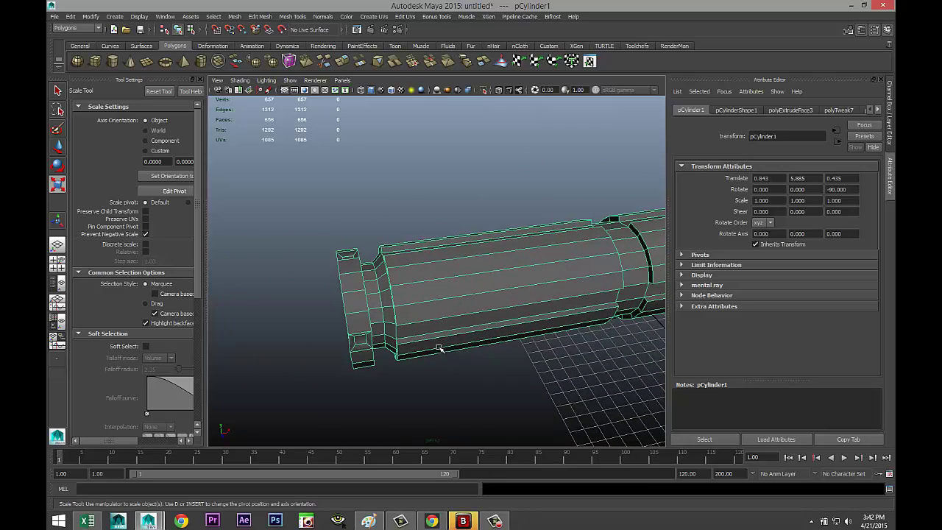
scroll(431, 345, "up", 3)
left_click(301, 18)
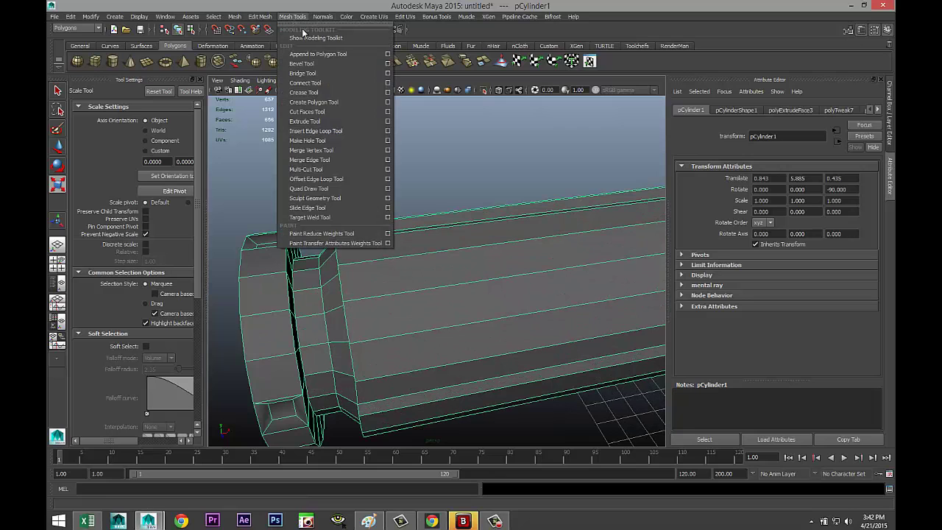
left_click(359, 132)
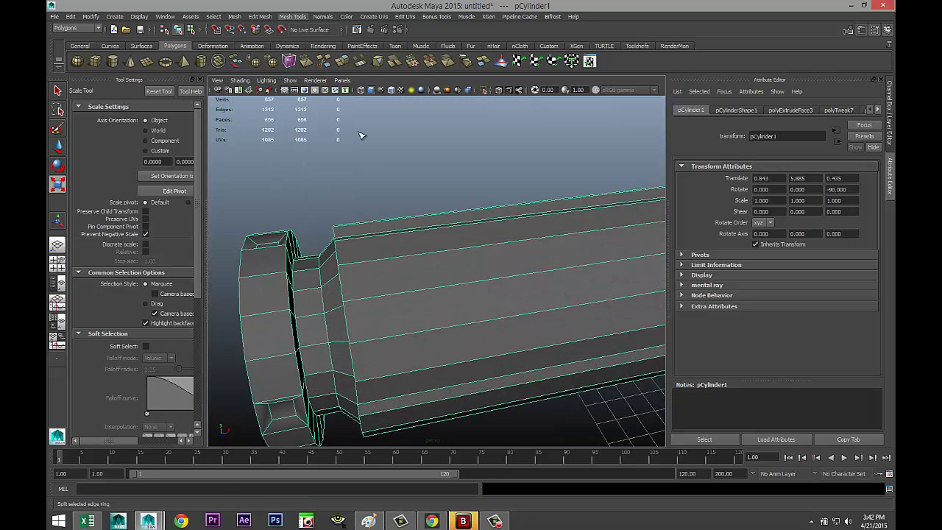
left_click_drag(324, 250, 384, 215, "alt")
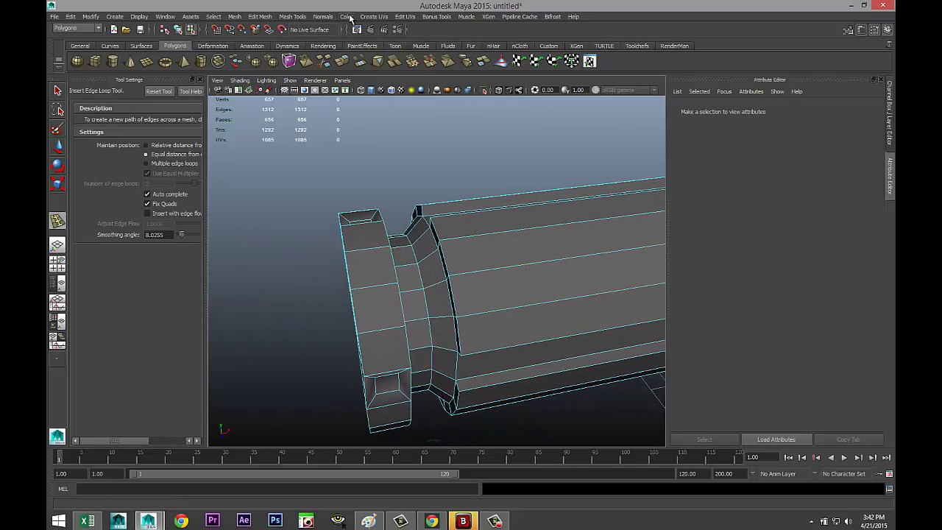
left_click(146, 163)
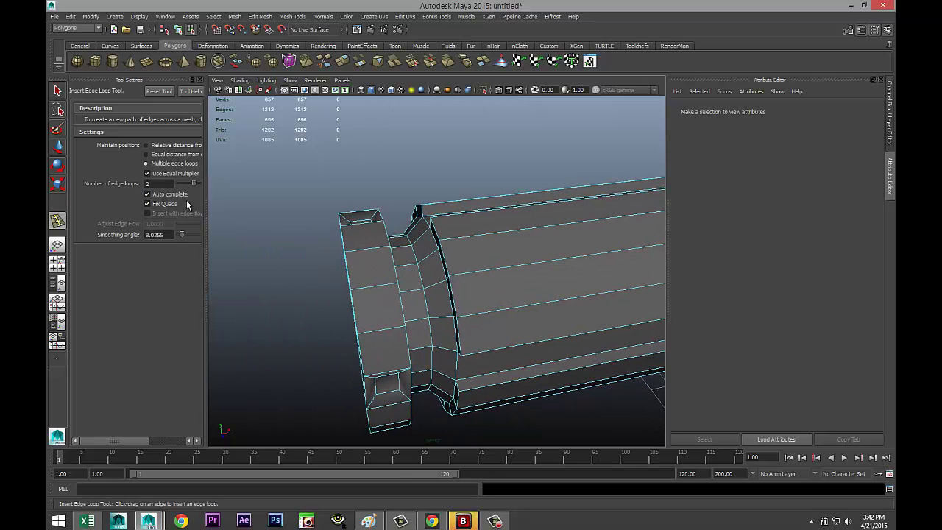
left_click_drag(379, 290, 465, 318)
key("r")
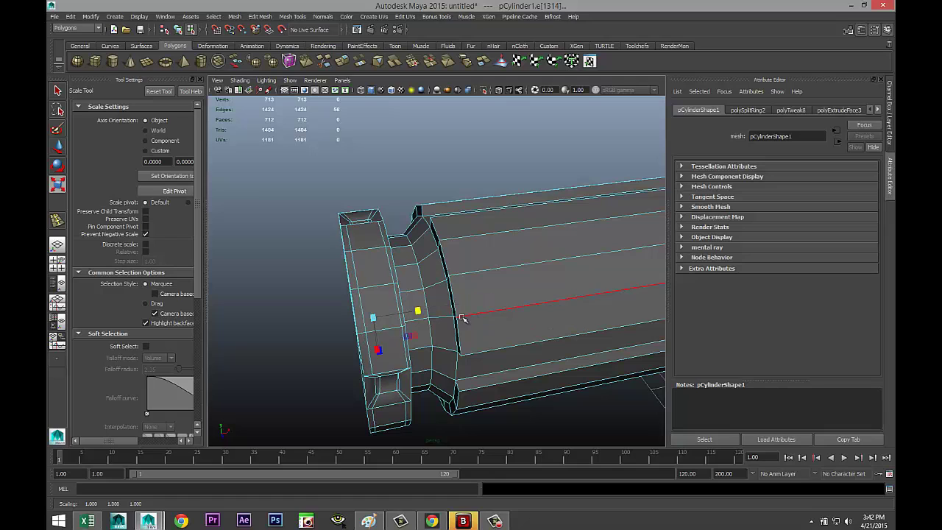
key("ctrl+z")
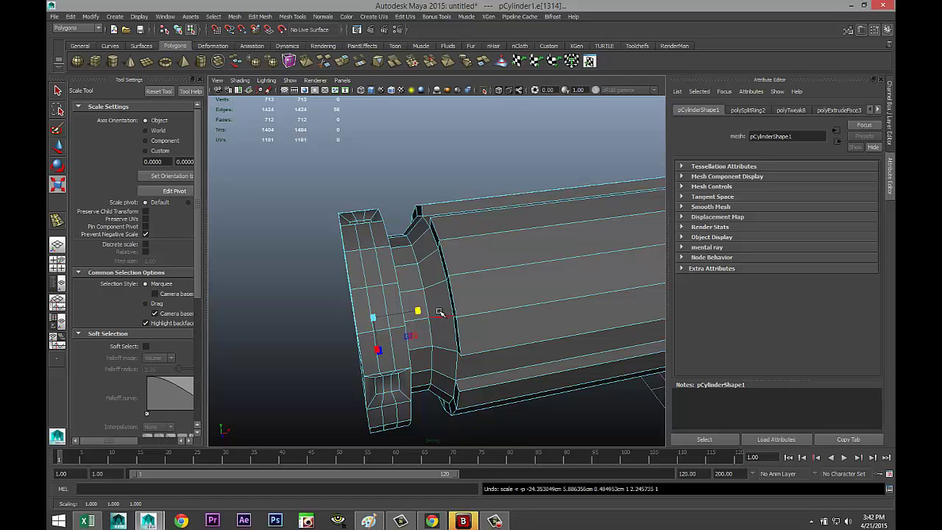
key("ctrl+z")
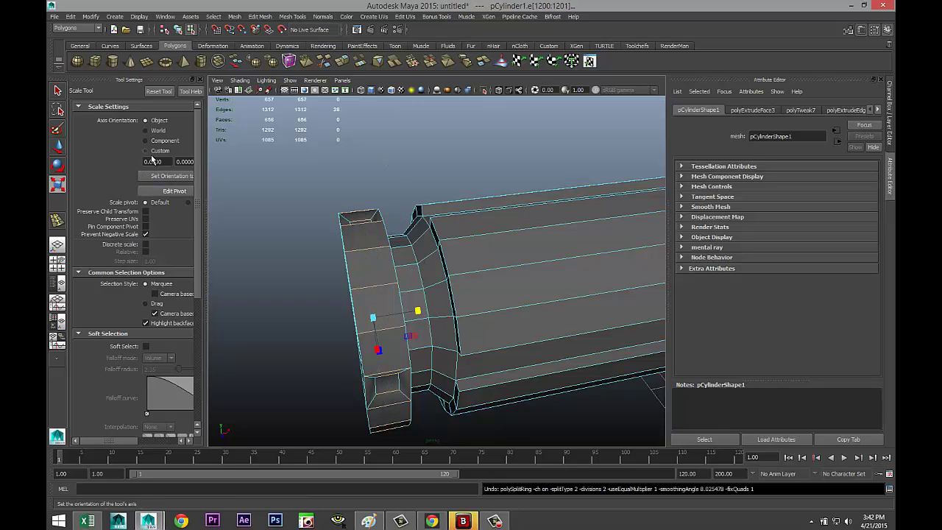
- Insert two edge loops around the end flange with the equal-distance option, one close to each edge of its rim
left_click(291, 16)
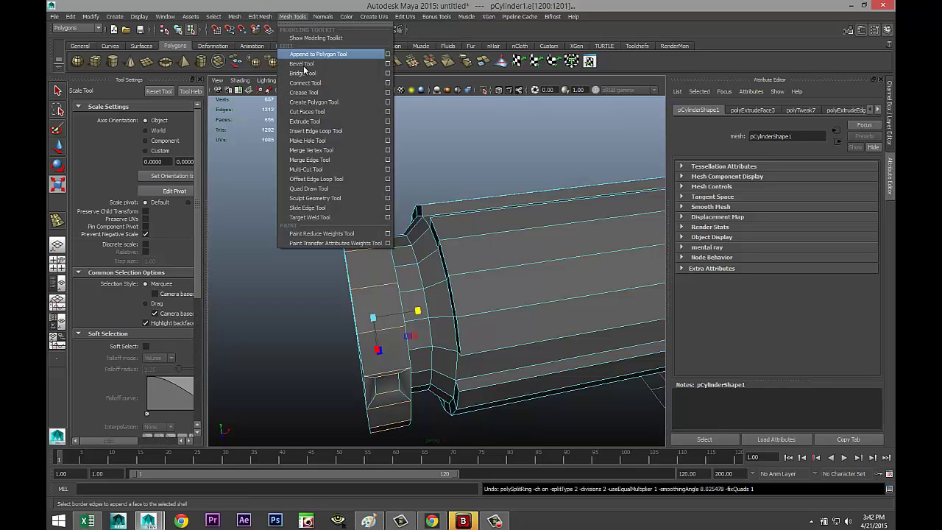
left_click(389, 132)
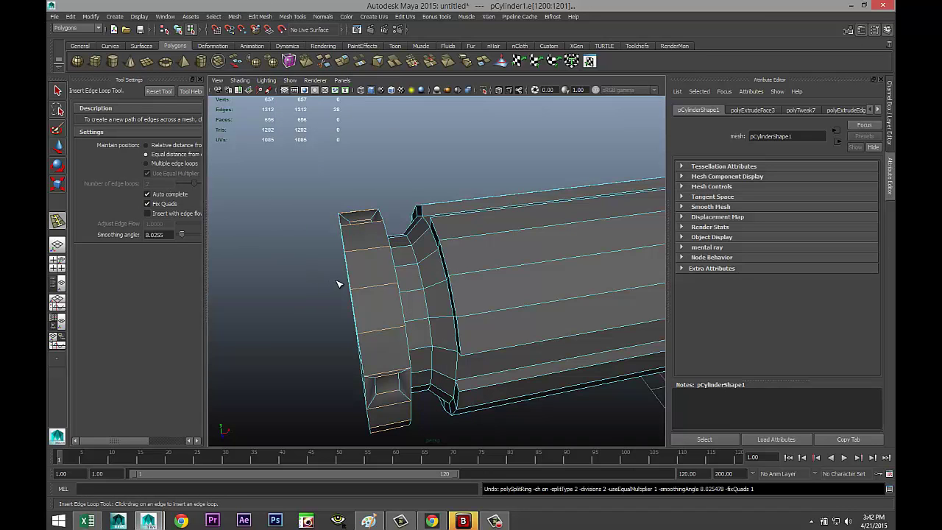
scroll(352, 285, "up", 4)
left_click_drag(413, 304, 384, 299, "alt")
middle_click_drag(355, 296, 479, 329, "alt")
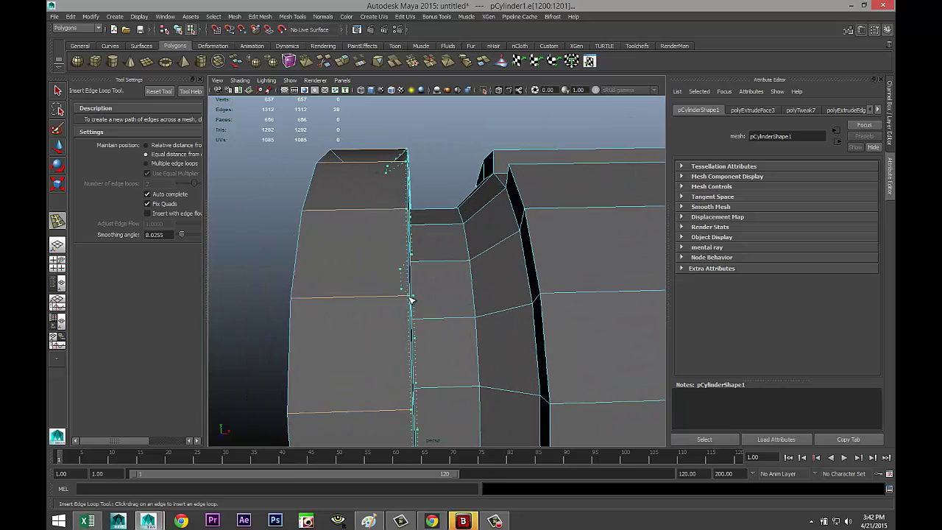
left_click(412, 300)
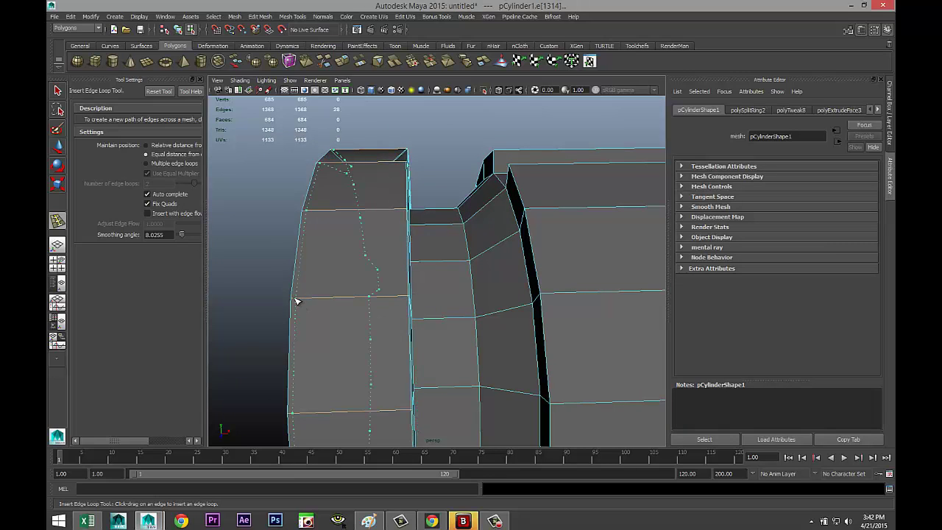
left_click_drag(294, 301, 309, 313)
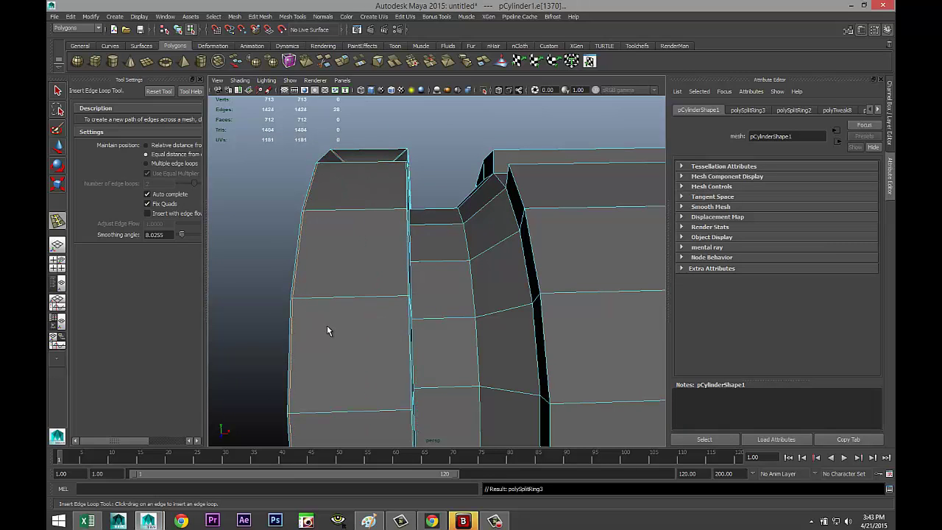
- Preview the whole object smoothed and examine its flanged end, side and end face
key("q")
scroll(329, 321, "down", 5)
right_click_drag(480, 279, 505, 270)
left_click(505, 270)
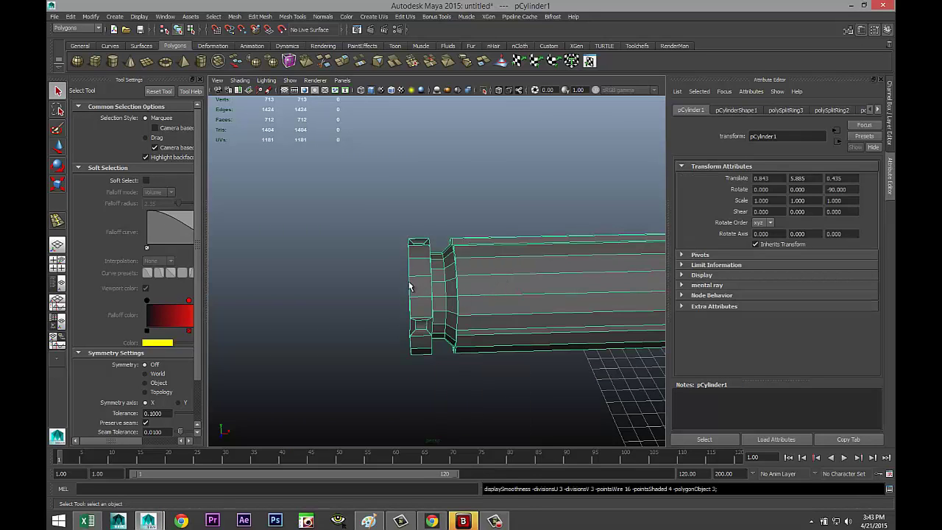
left_click(345, 288)
scroll(346, 293, "up", 5)
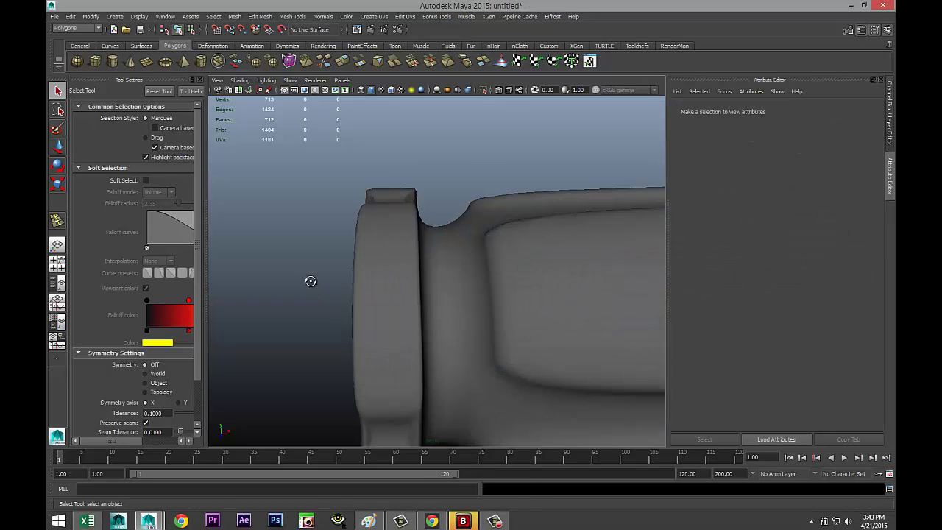
left_click_drag(310, 282, 423, 336, "alt")
middle_click_drag(423, 336, 384, 337, "alt")
scroll(332, 350, "down", 5)
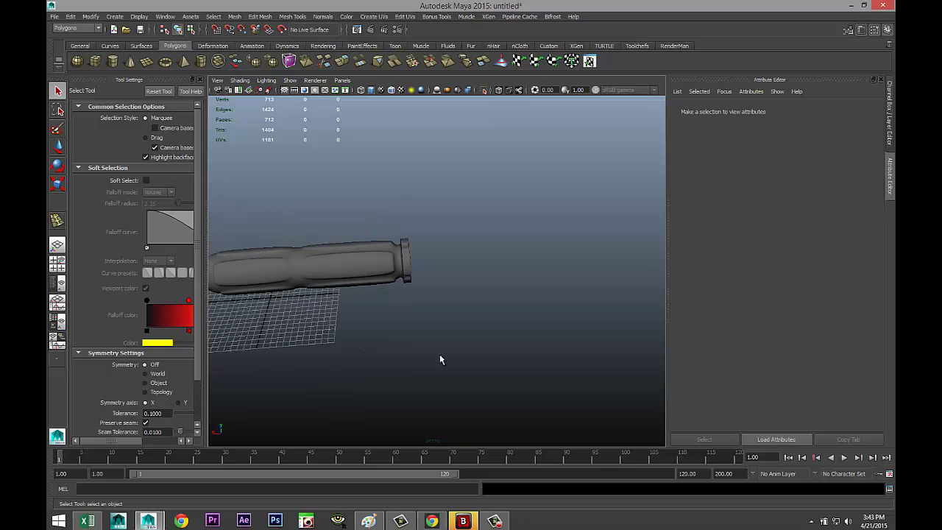
left_click_drag(469, 358, 405, 342, "alt")
middle_click_drag(400, 340, 368, 363, "alt")
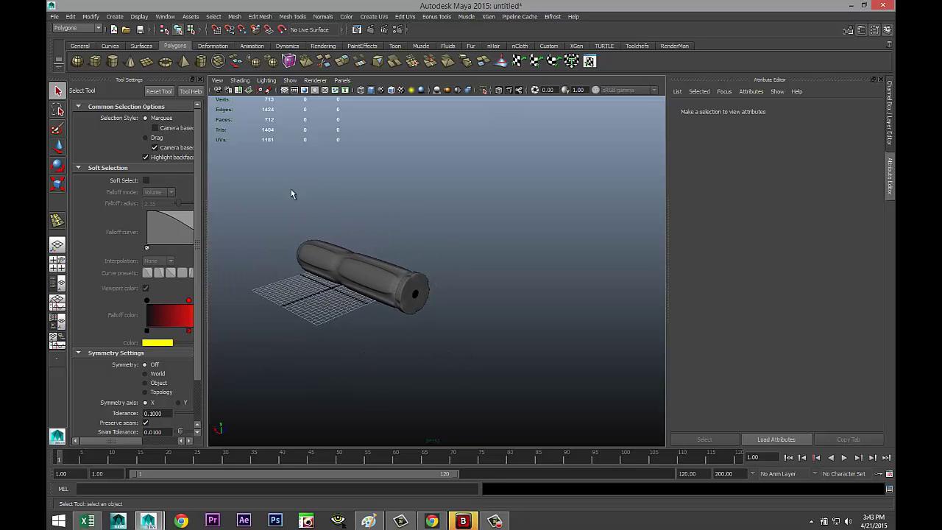
- Create a long, thin polygon cylinder beside the handle and set its Z rotation to 90
left_click(112, 61)
left_click_drag(389, 363, 397, 180)
key("e")
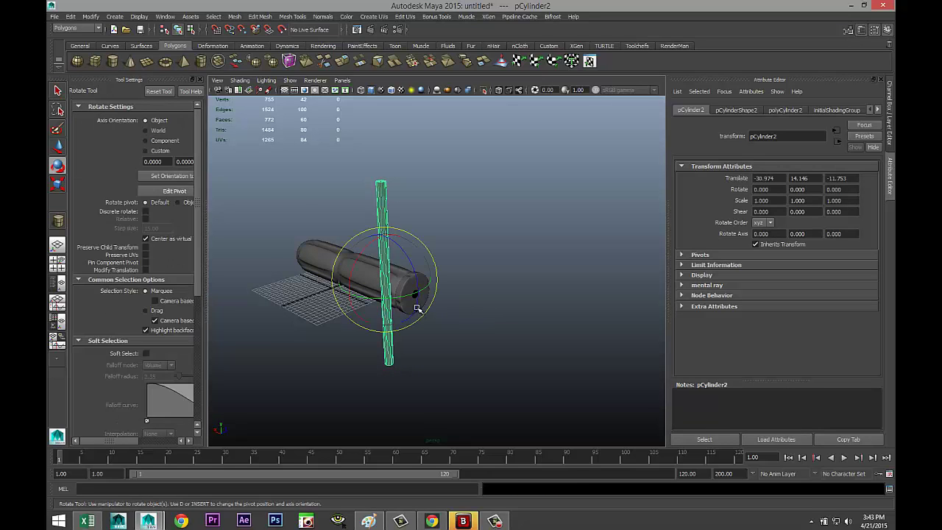
left_click_drag(414, 307, 432, 325)
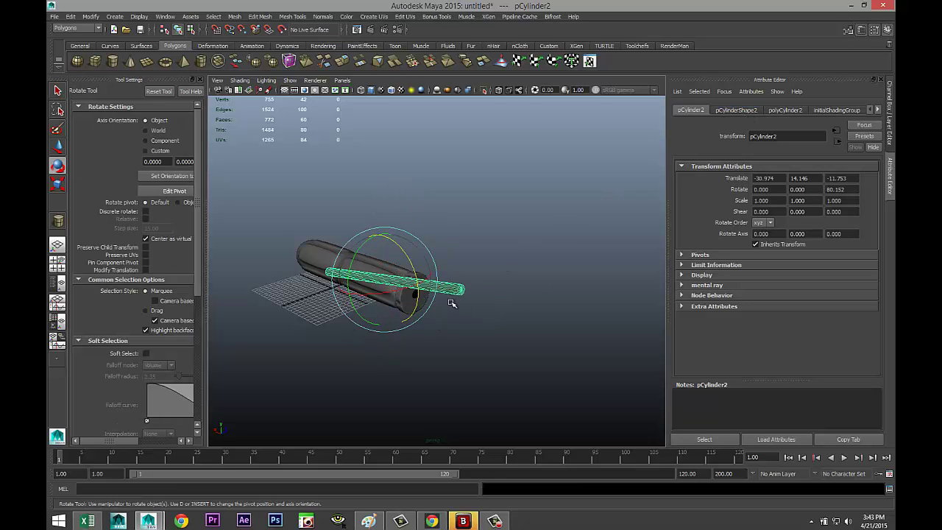
left_click_drag(451, 302, 468, 312, "alt")
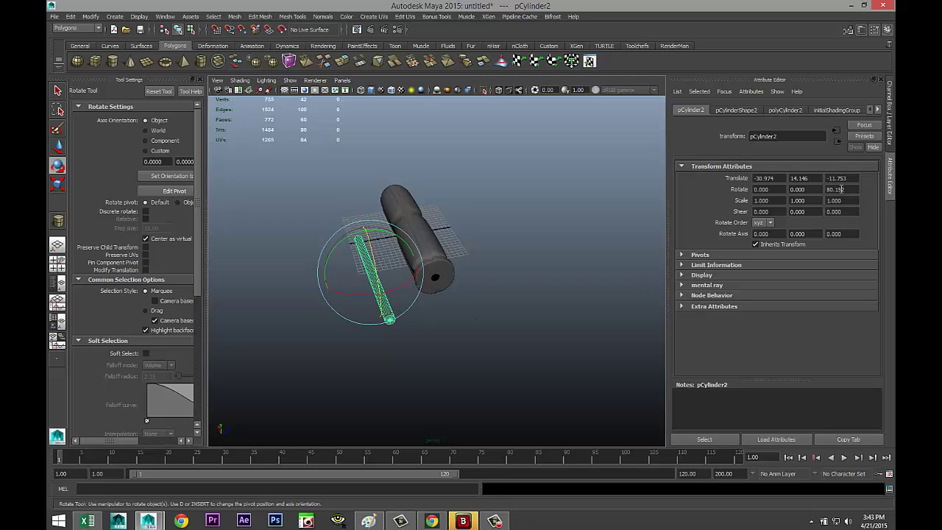
left_click(840, 190)
type("90")
key("Return")
left_click_drag(424, 339, 501, 315, "alt")
- In the wireframe side view, snap the thin cylinder to the handle's centre point so both share the same axis
left_click(51, 262)
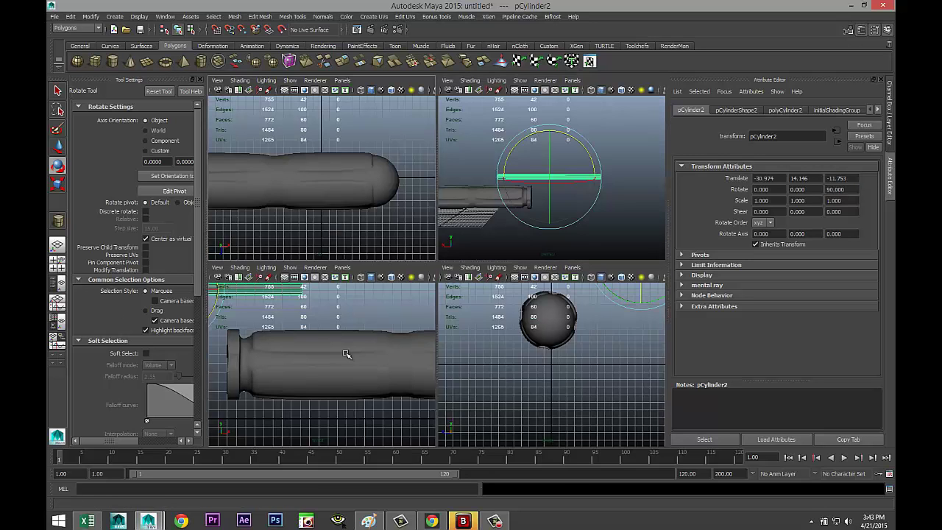
key("space")
scroll(376, 351, "down", 5)
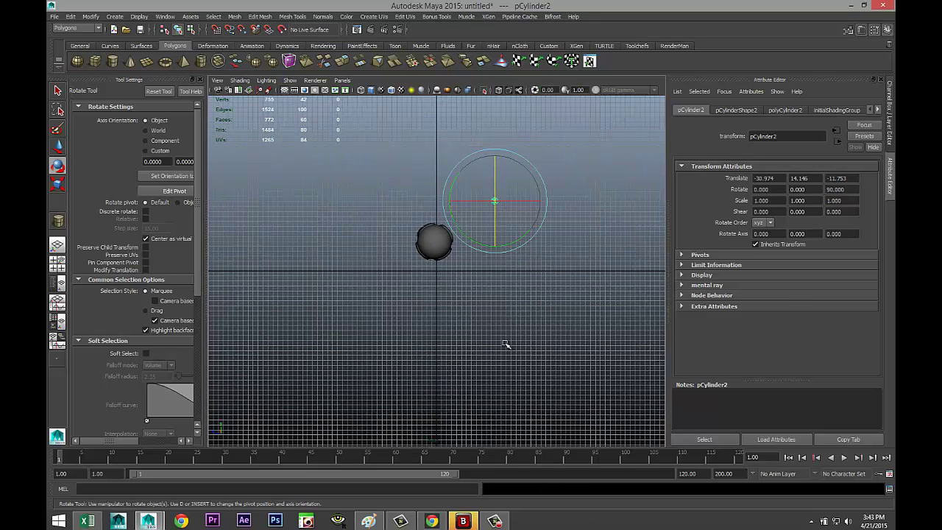
key("4")
key("ctrl+z")
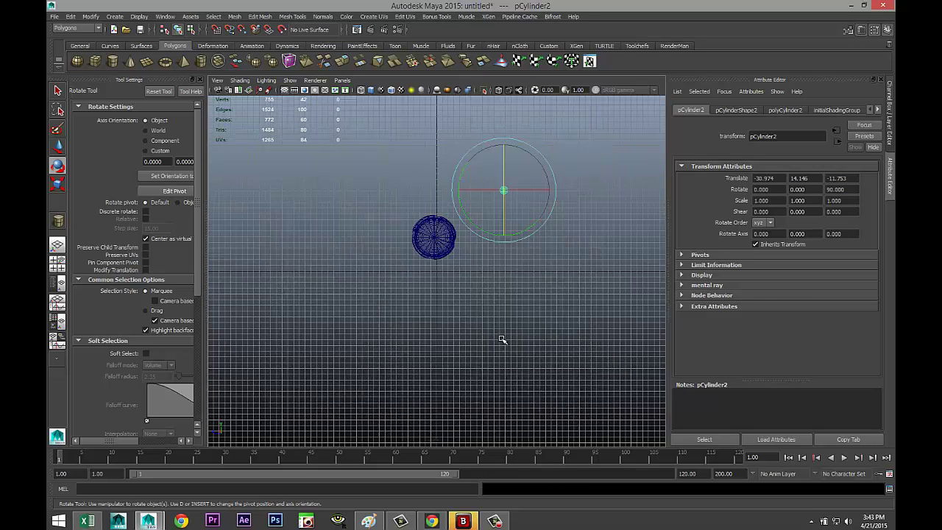
scroll(500, 339, "up", 3)
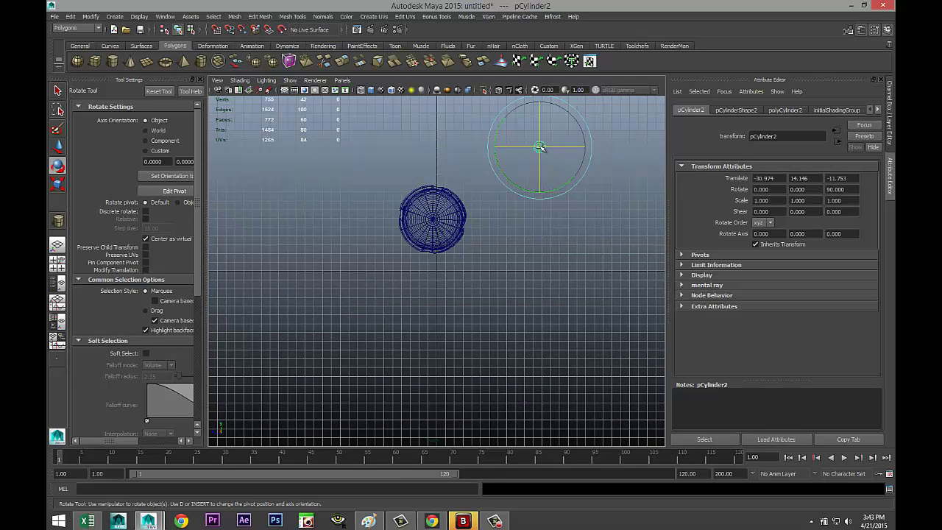
key("w")
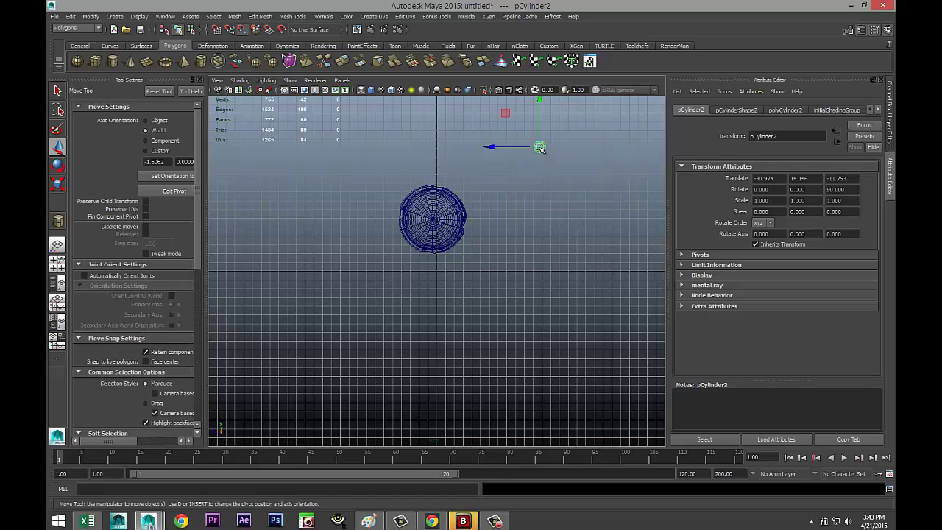
left_click_drag(539, 147, 433, 220)
key("f")
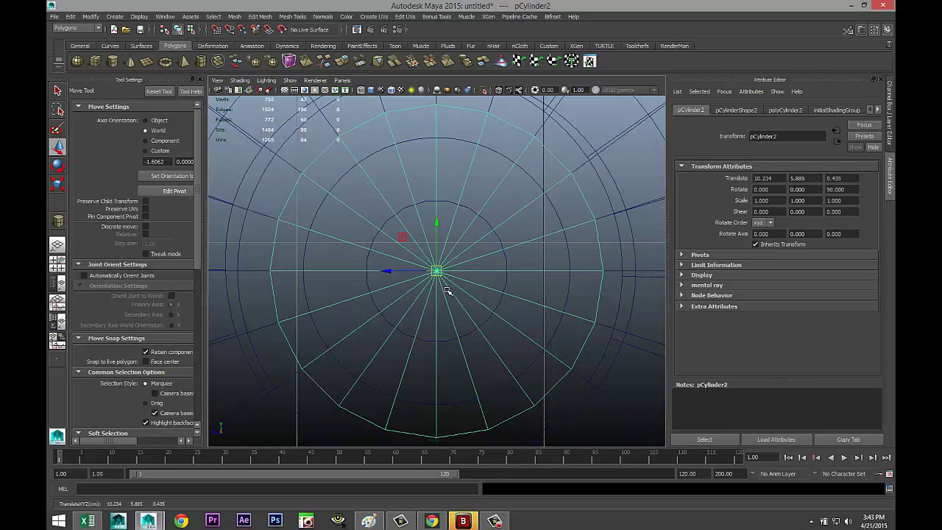
scroll(452, 320, "down", 10)
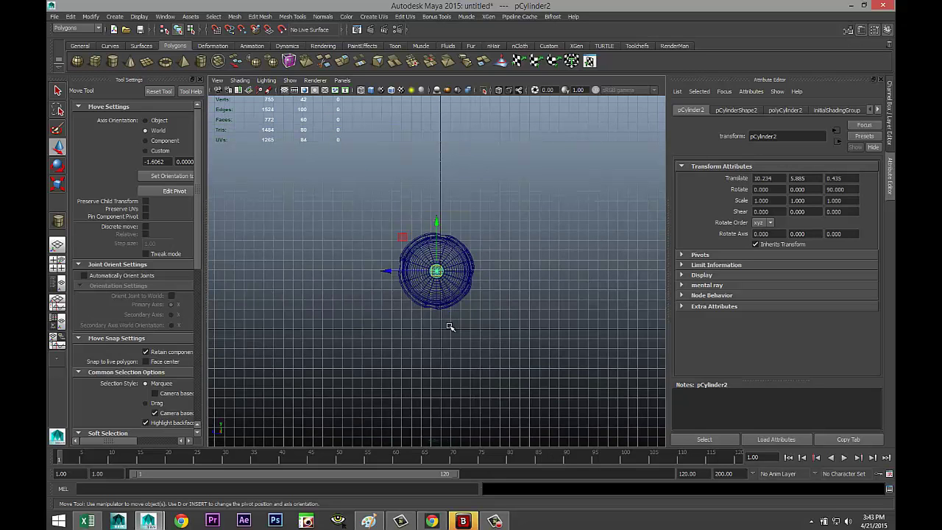
- In the wireframe front view, slide the thin cylinder along X to about -19.87 so it protrudes through the handle's flanged end
left_click(57, 262)
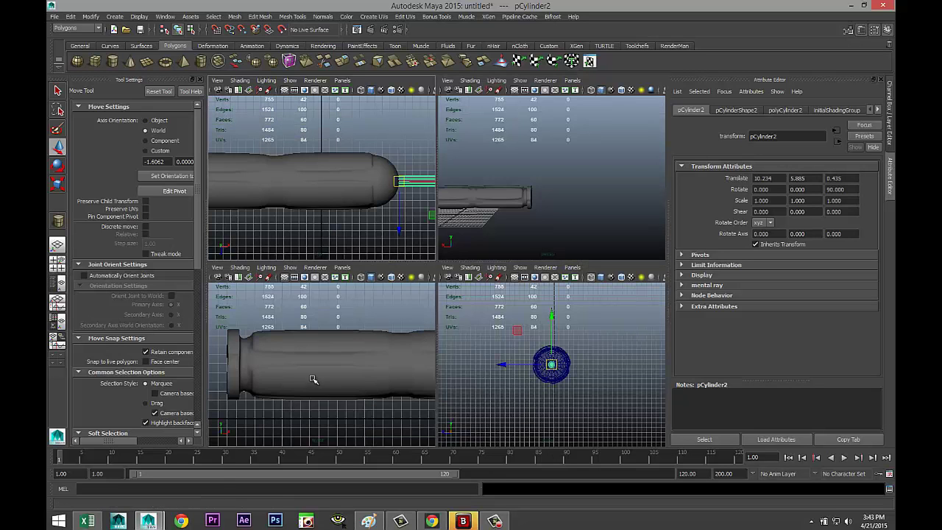
key("space")
scroll(410, 379, "down", 5)
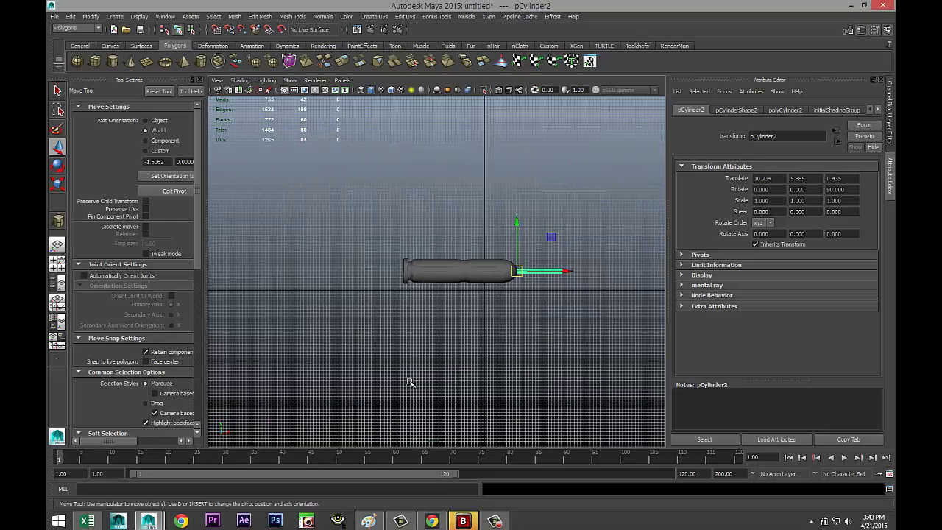
key("4")
scroll(455, 385, "up", 3)
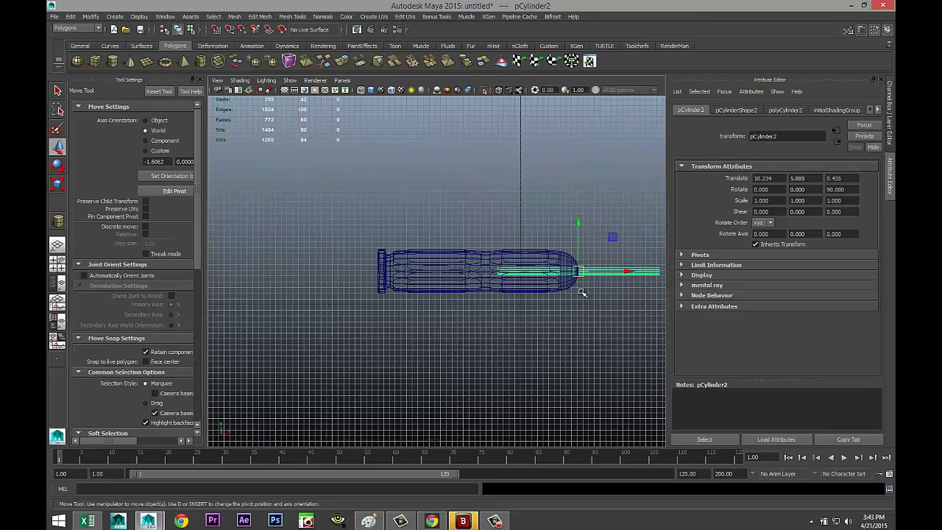
left_click_drag(623, 273, 454, 285)
scroll(319, 321, "down", 2)
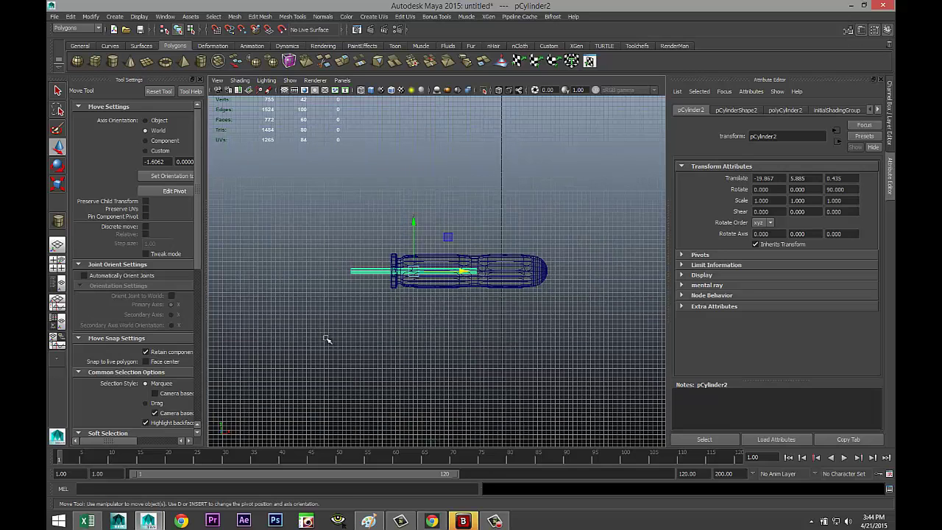
- Select the vertices at the thin cylinder's outer end and move them away from the handle to about -64 in X, lengthening the shaft
middle_click_drag(339, 348, 393, 362, "alt")
right_click_drag(404, 286, 372, 283)
left_click_drag(387, 265, 420, 333)
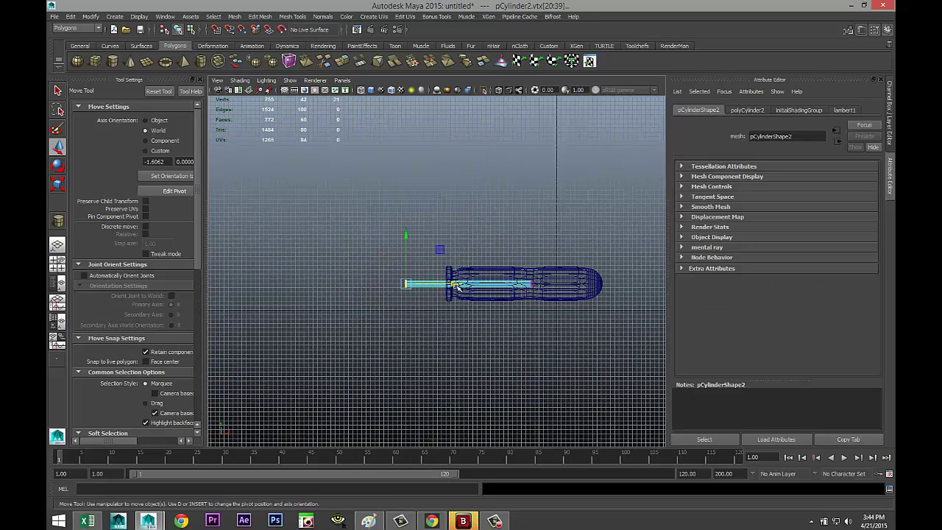
left_click_drag(455, 284, 298, 283)
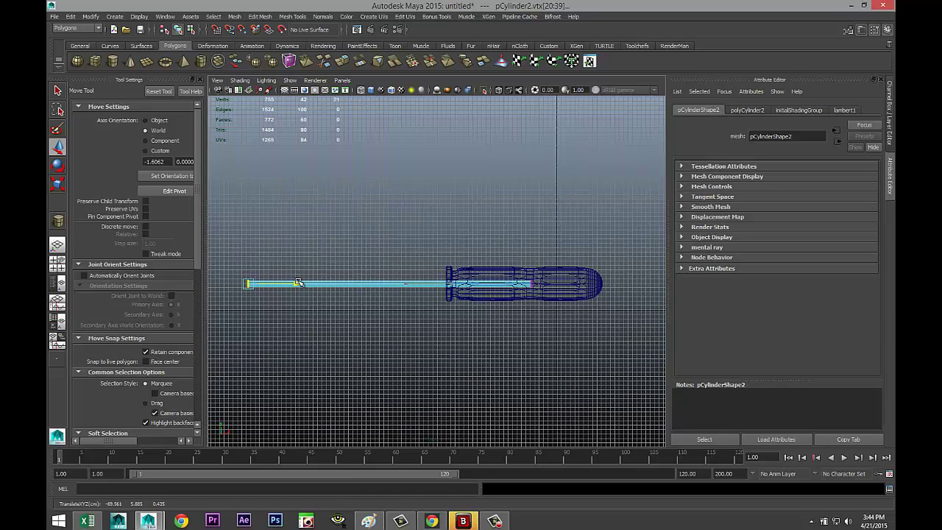
left_click_drag(299, 284, 317, 285)
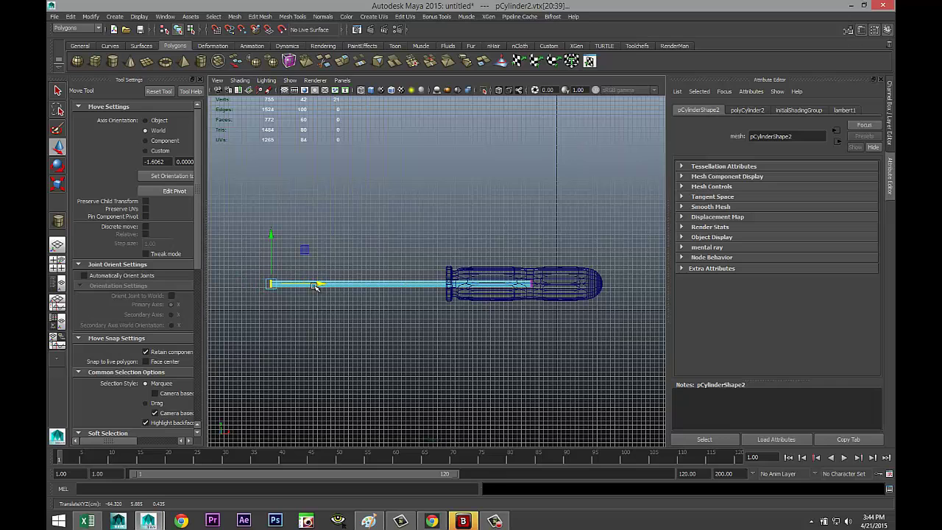
- Examine the shaft and handle in the perspective view, shaded and in wireframe, checking where the shaft passes through the flange
left_click(57, 264)
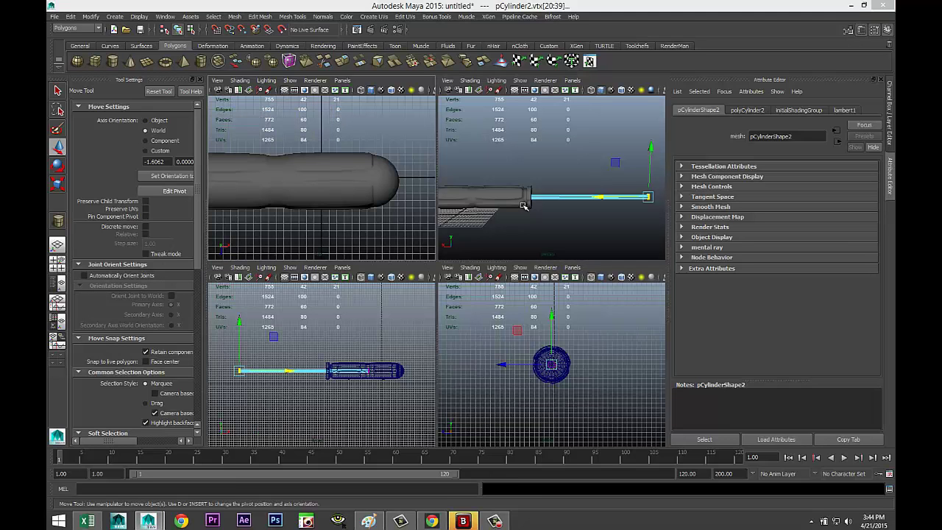
key("space")
left_click_drag(452, 272, 445, 315, "alt")
middle_click_drag(397, 341, 450, 353, "alt")
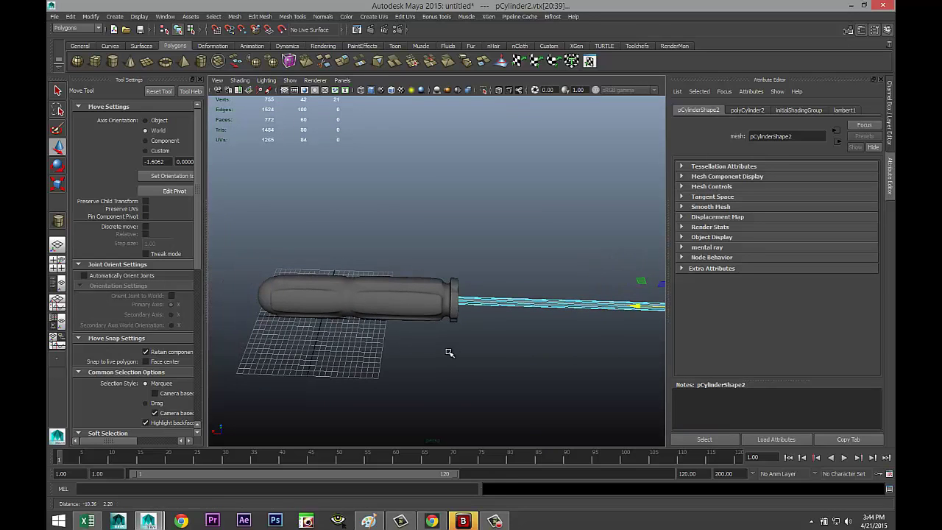
key("4")
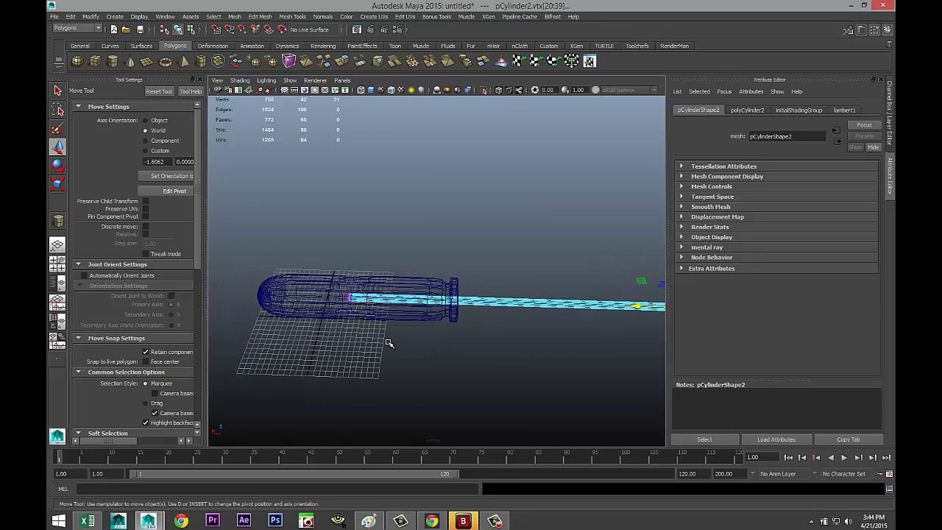
scroll(388, 343, "up", 4)
left_click_drag(379, 361, 398, 324, "alt")
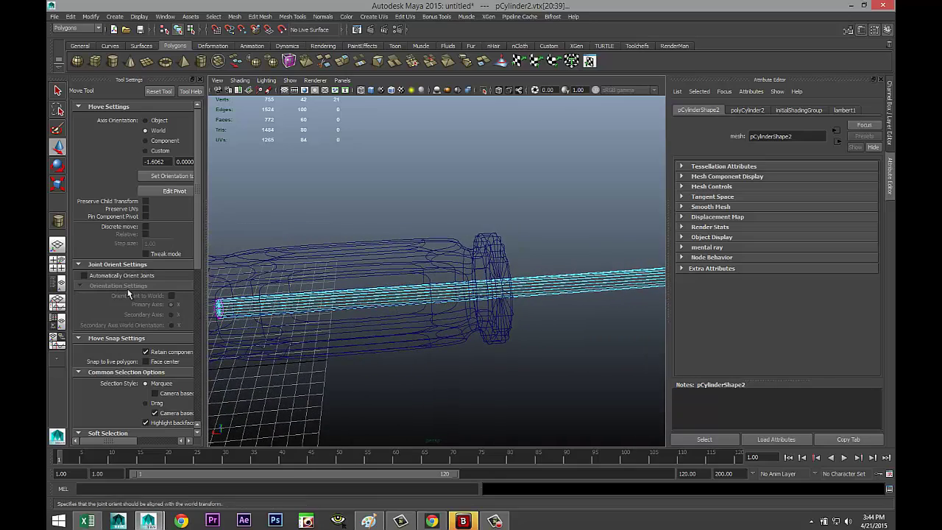
- In the front view, insert two evenly spaced edge loops around the shaft using Insert Edge Loop set to multiple edge loops
left_click(58, 262)
key("space")
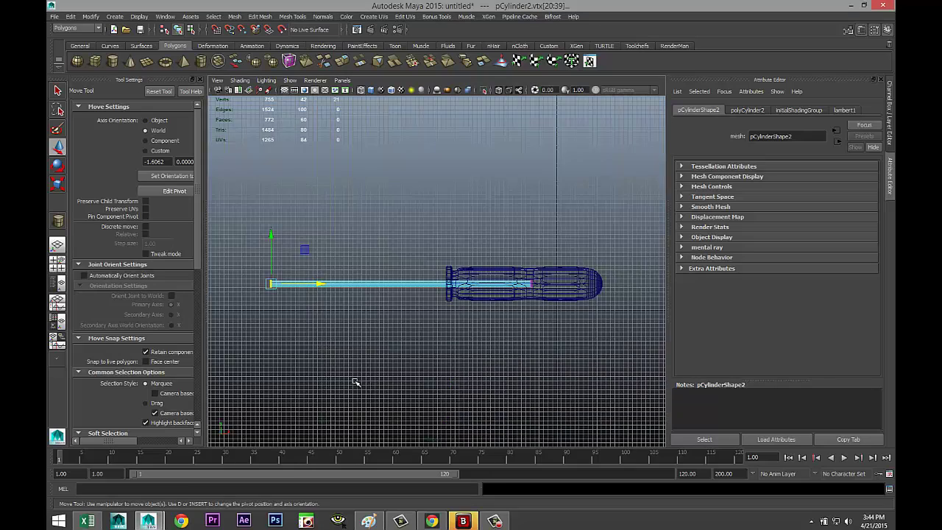
scroll(370, 374, "up", 5)
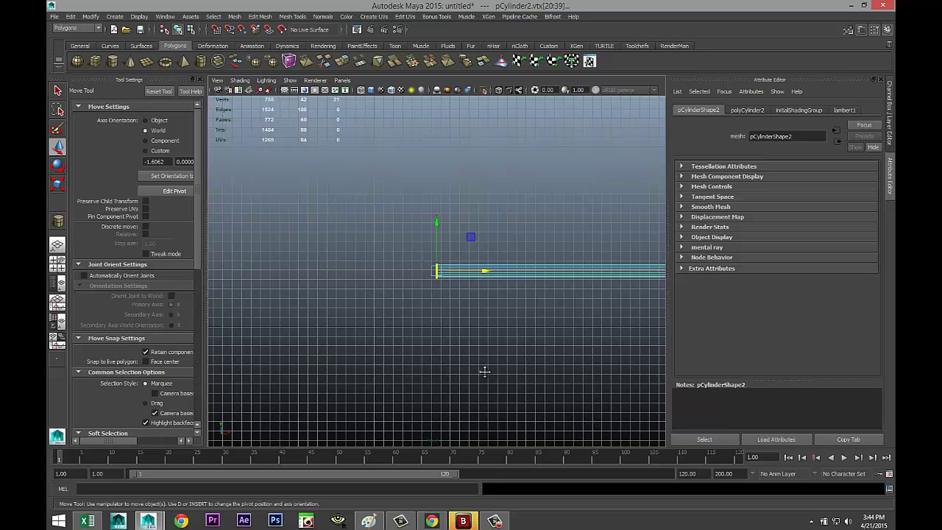
middle_click_drag(485, 372, 311, 381, "alt")
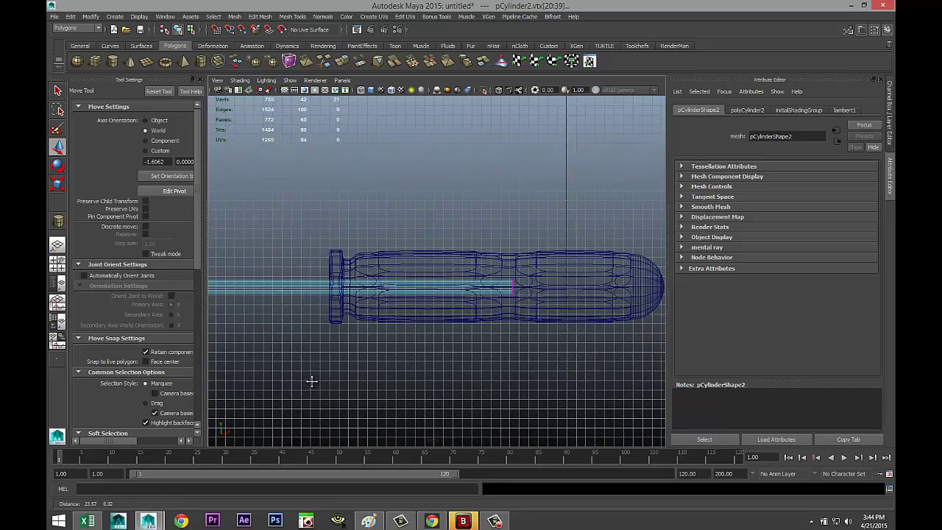
scroll(508, 323, "up", 5)
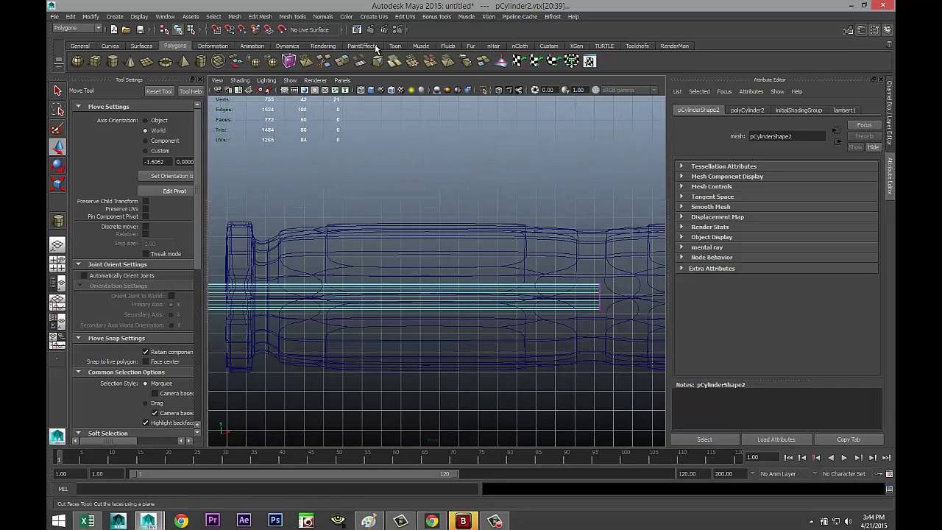
left_click(264, 20)
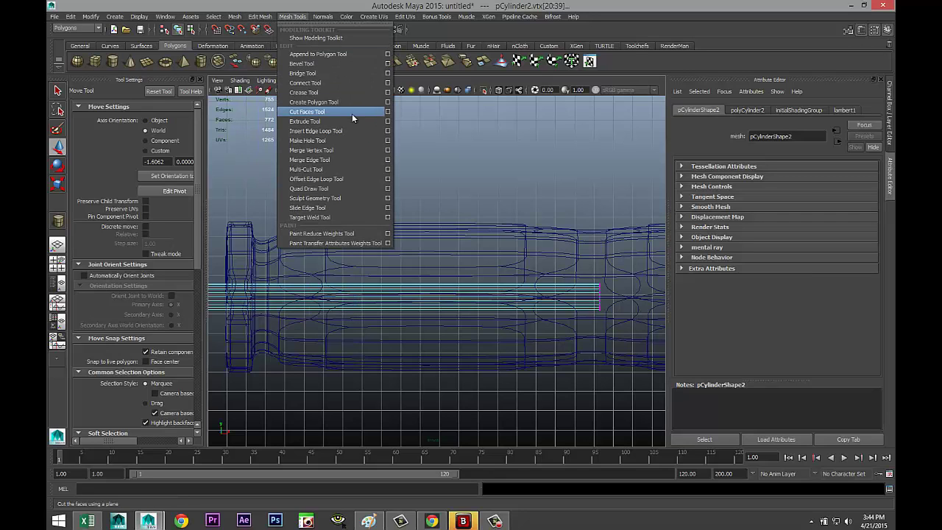
left_click(387, 131)
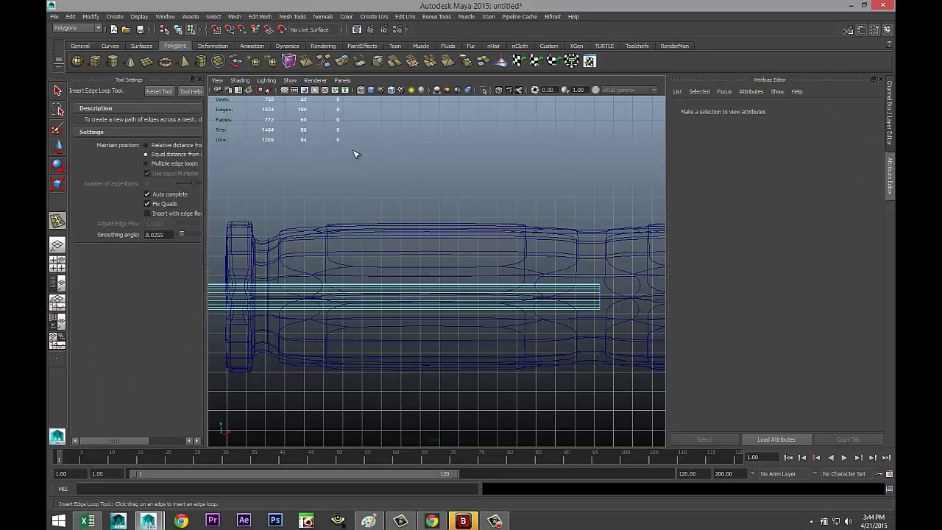
left_click(146, 163)
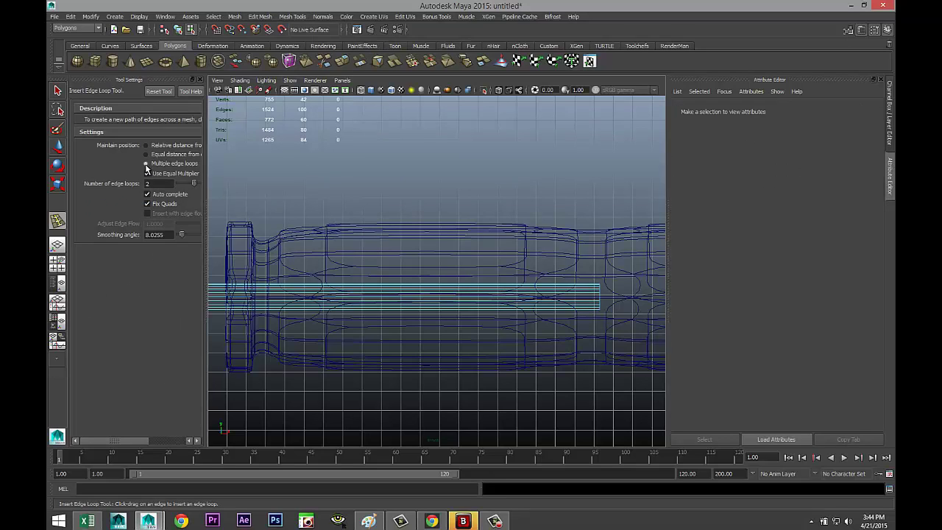
left_click(528, 294)
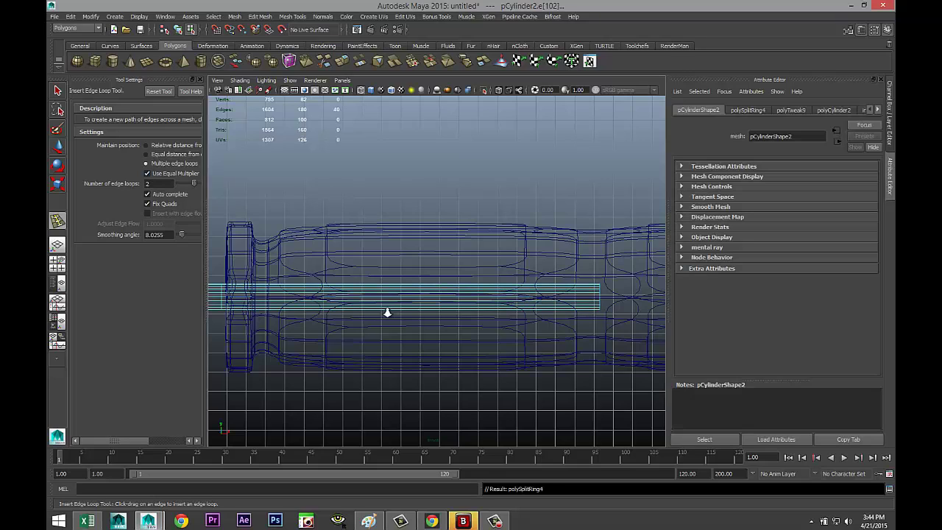
- Insert two more edge loops in the shaft section inside the handle and scale them along the shaft's axis into a narrow band
scroll(390, 313, "down", 5)
scroll(398, 325, "up", 6)
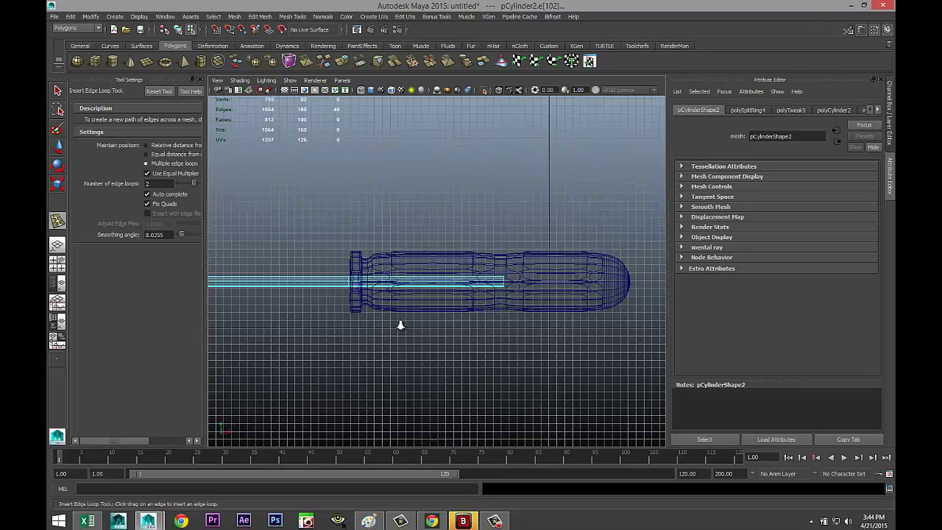
left_click(455, 292)
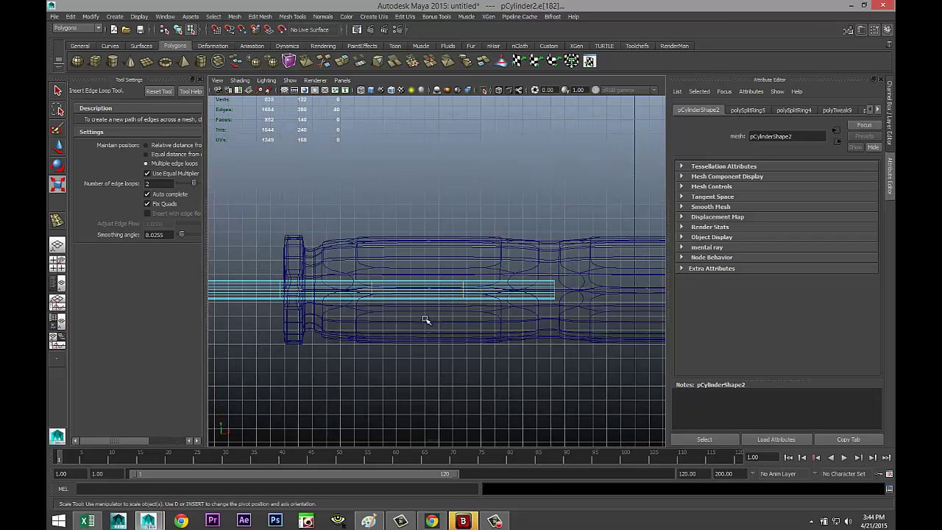
key("r")
left_click_drag(374, 291, 417, 309)
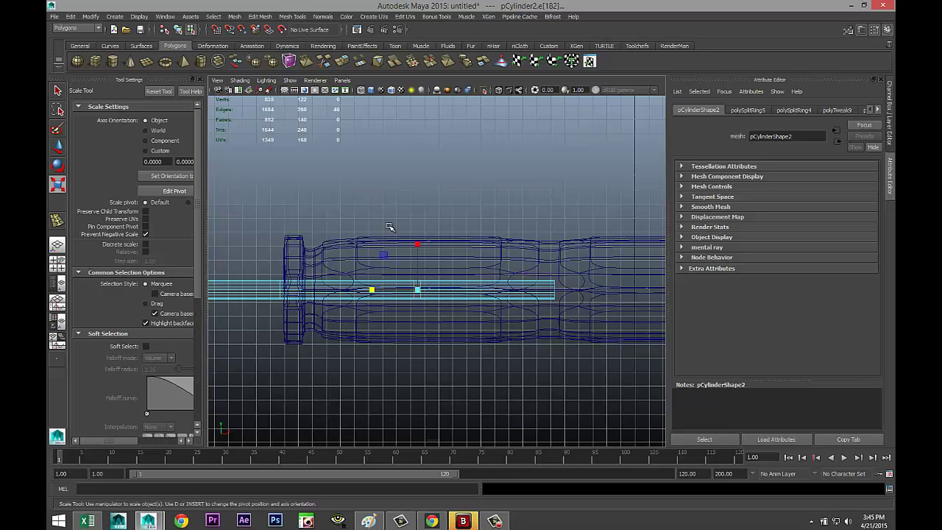
key("g")
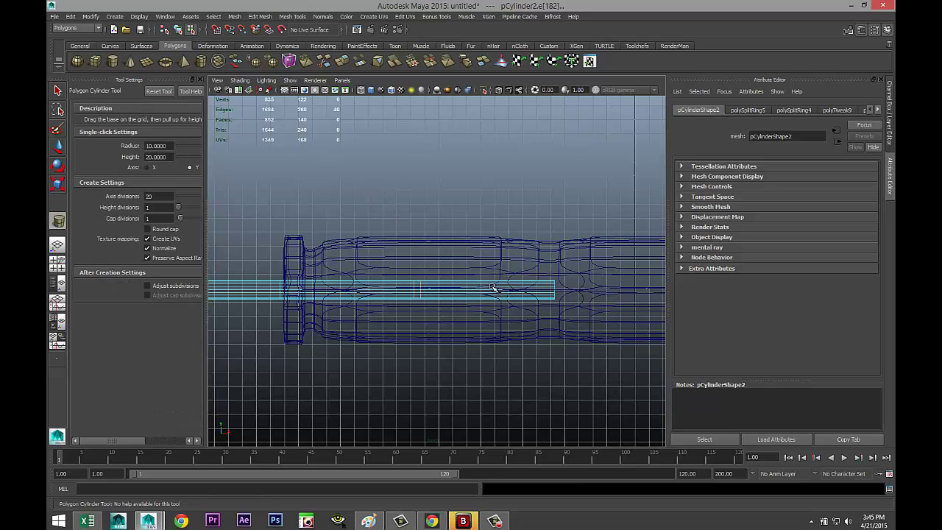
left_click(492, 287)
key("ctrl+z")
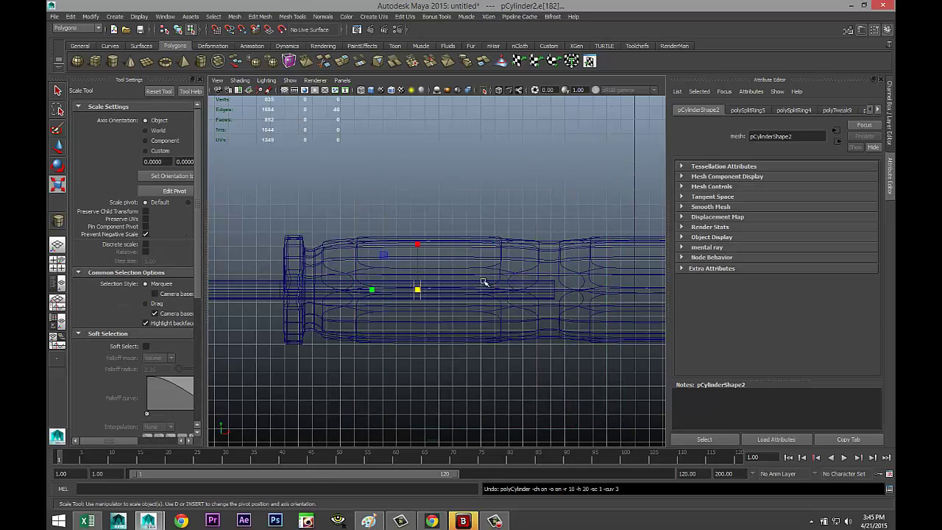
- Insert another two edge loops between the narrow band and the shaft's inner end, and scale them together into a second band
left_click(285, 18)
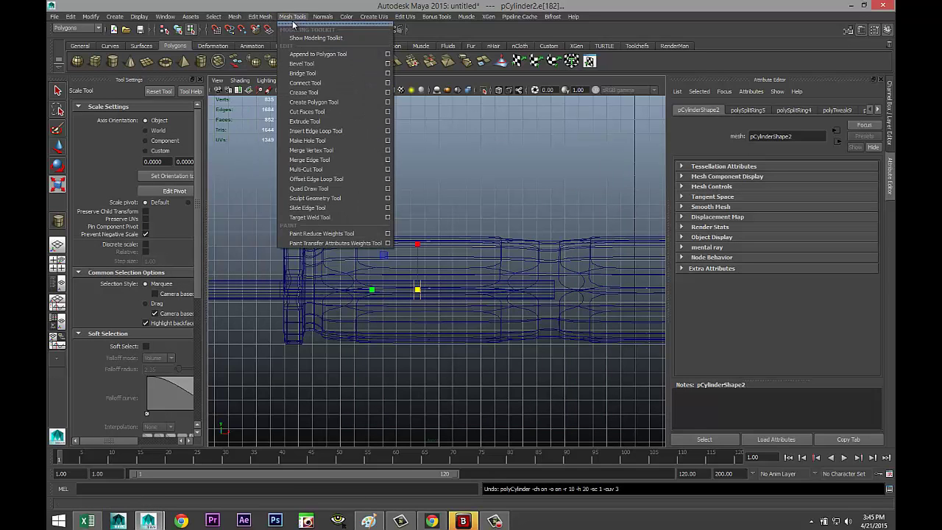
left_click(331, 131)
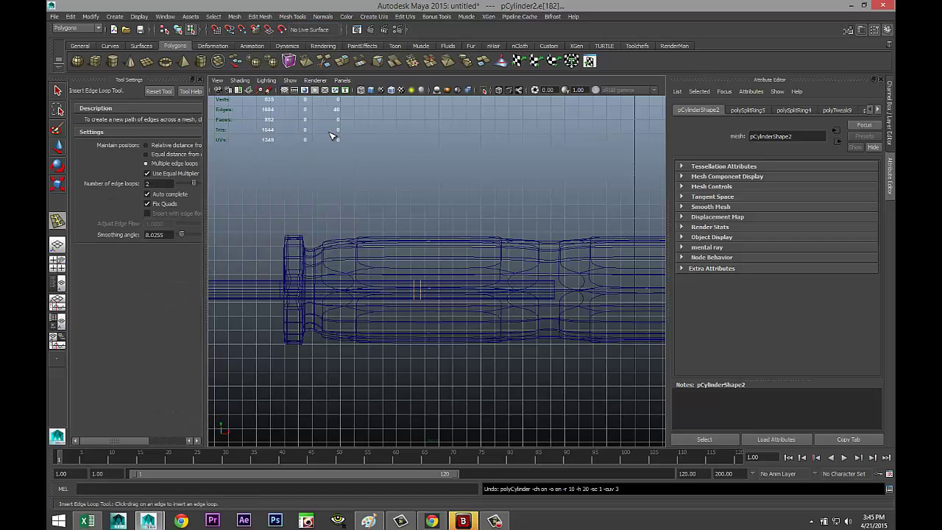
left_click_drag(492, 292, 498, 293)
key("r")
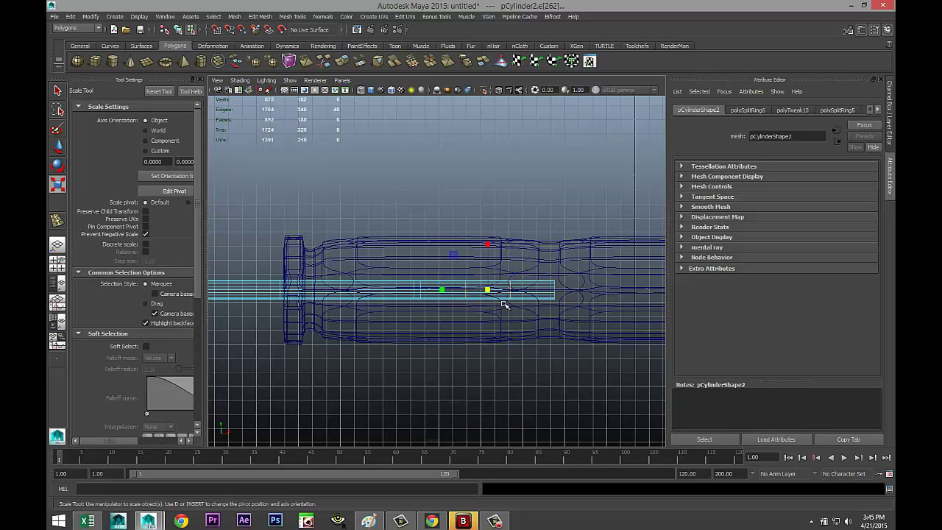
left_click_drag(444, 290, 481, 308)
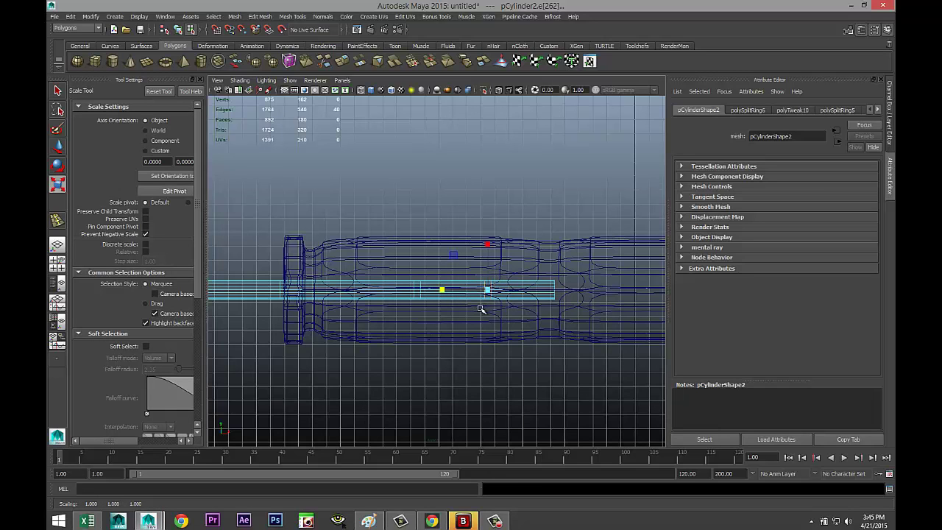
- Examine the new edge-loop bands on the shaft in the perspective view, switching between shaded and wireframe display
key("space")
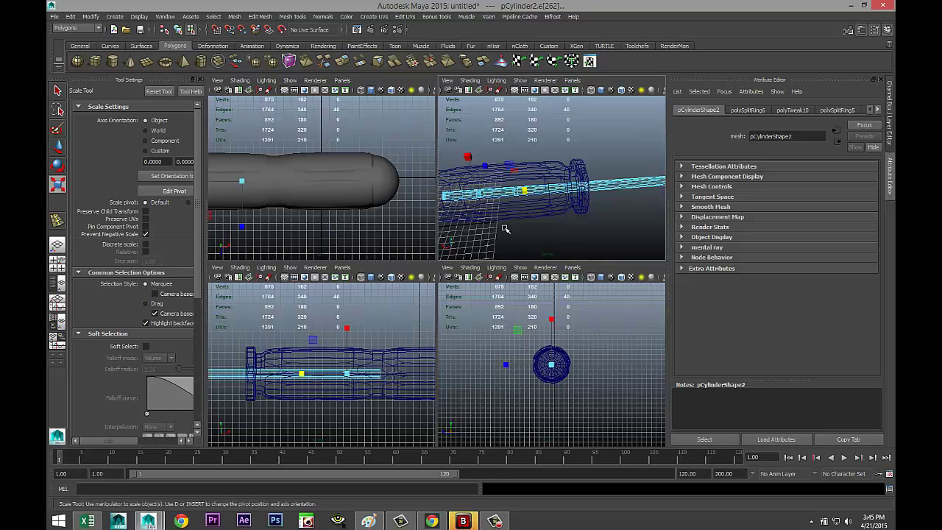
key("space")
key("f")
scroll(431, 287, "down", 3)
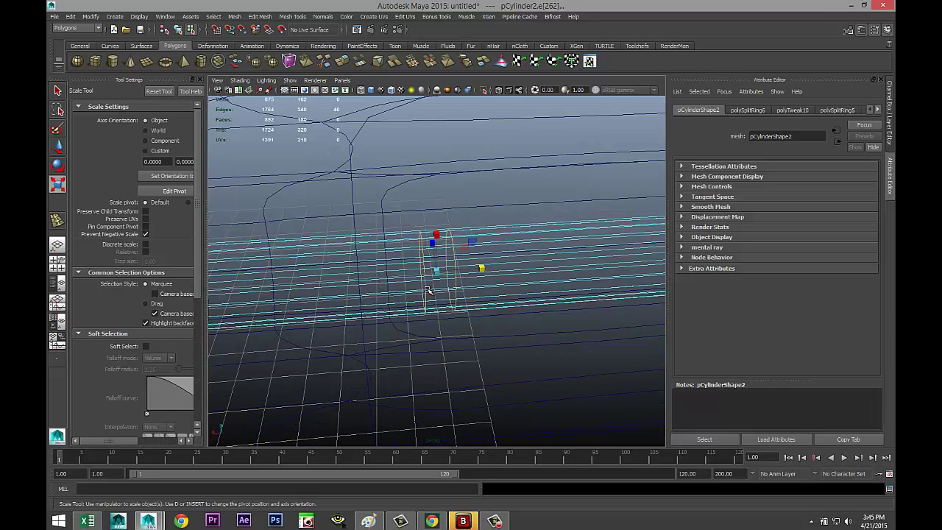
key("5")
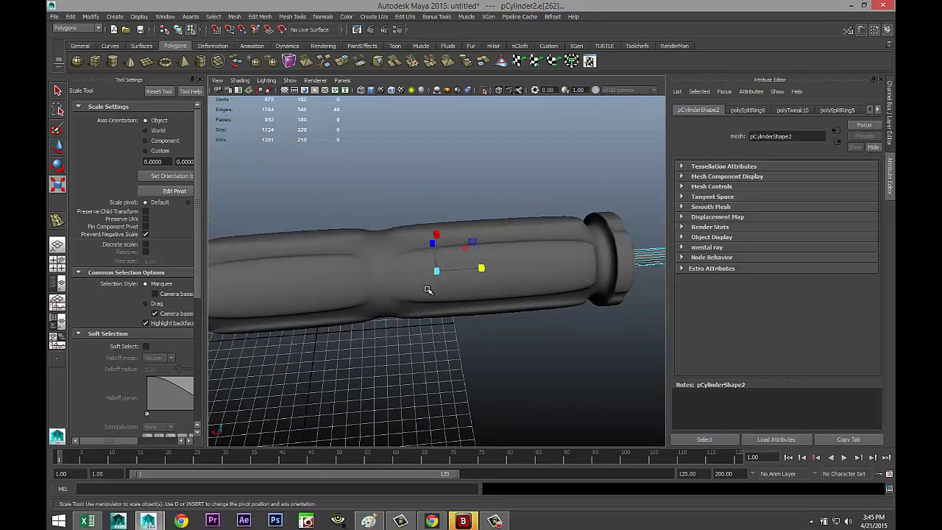
scroll(428, 290, "up", 5)
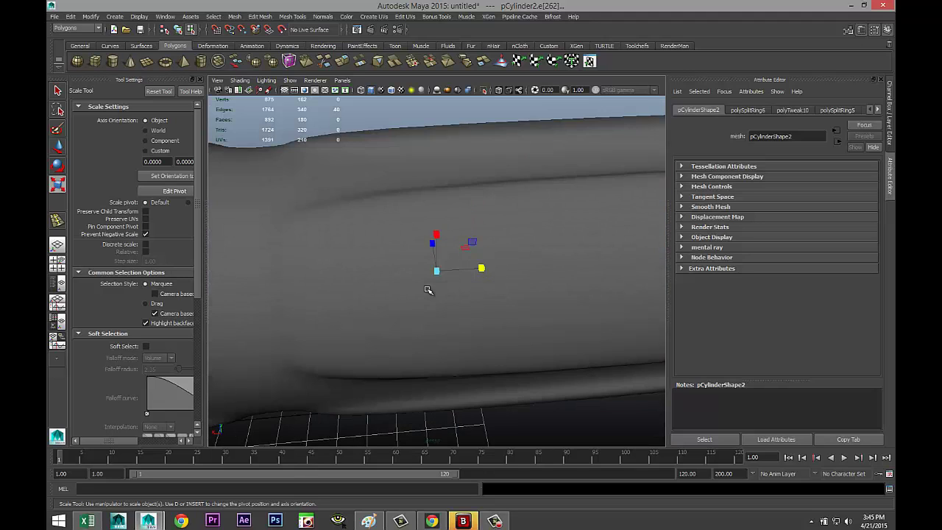
key("4")
scroll(428, 290, "up", 3)
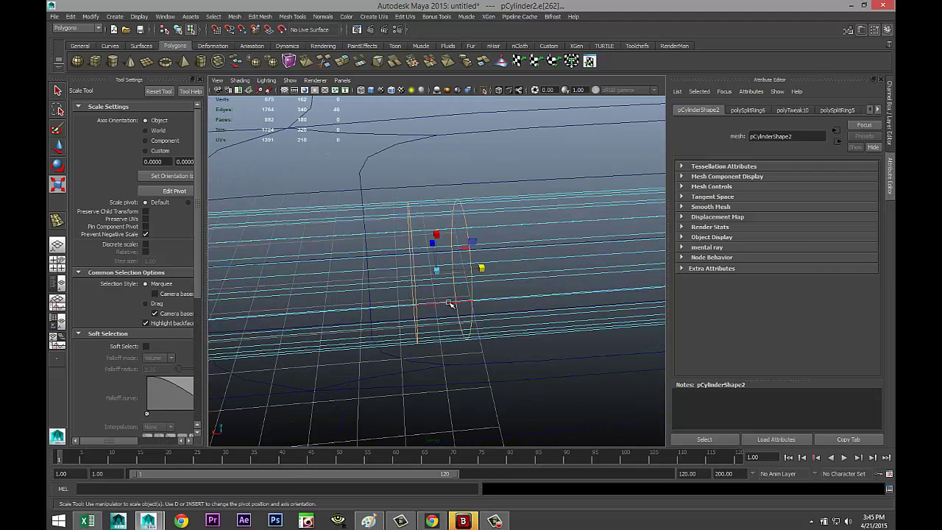
- Select the whole shaft as an object and slide it along X until its inner end is clear of the handle
right_click_drag(450, 303, 444, 298)
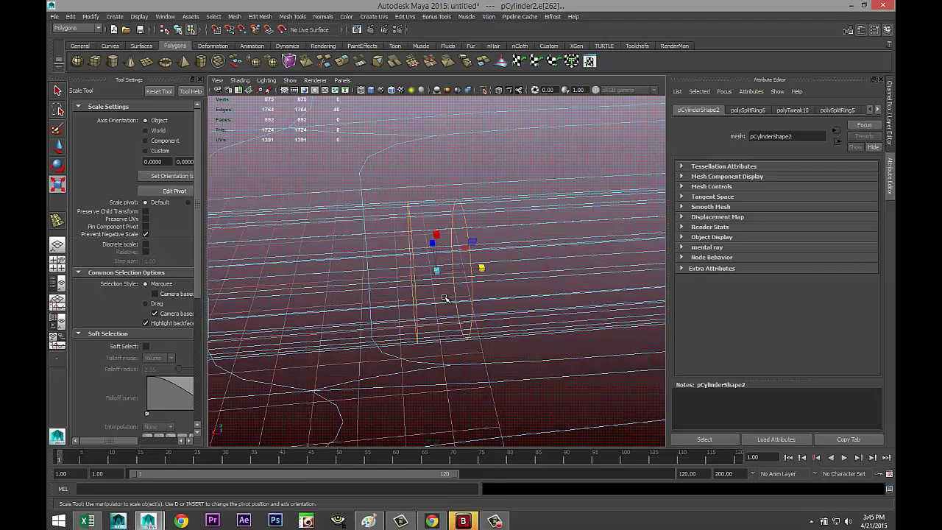
scroll(434, 327, "down", 8)
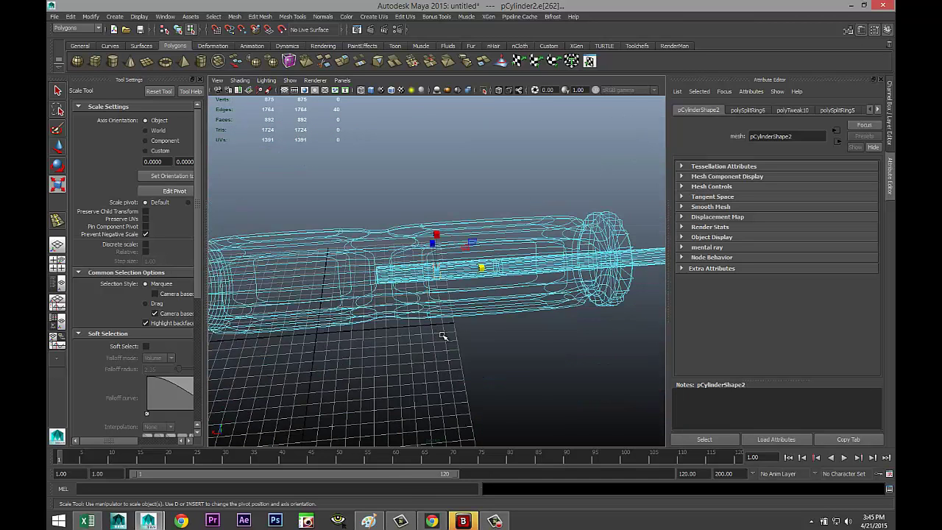
middle_click_drag(408, 367, 349, 377, "alt")
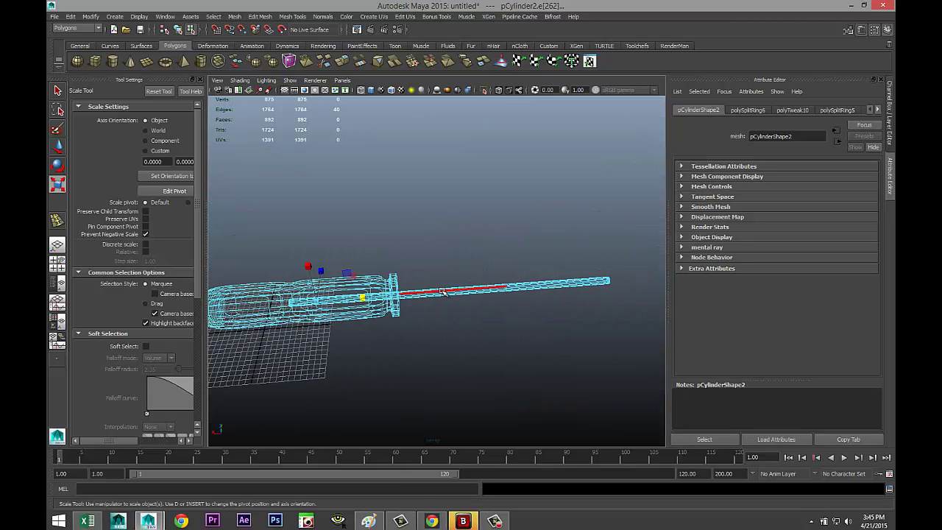
right_click_drag(441, 280, 469, 273)
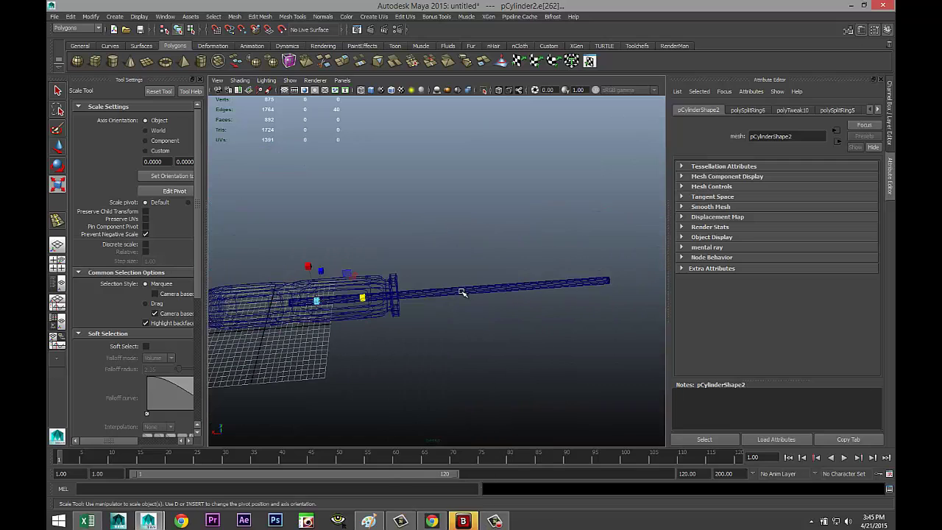
left_click(460, 291)
key("w")
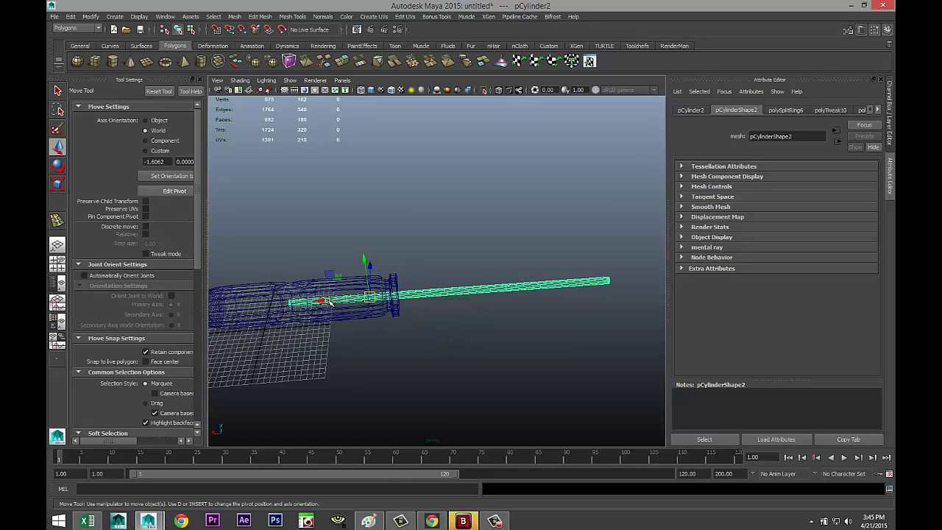
left_click_drag(321, 300, 452, 305)
- Examine the two edge-loop bands near the shaft's inner end up close in shaded display
scroll(497, 372, "up", 4)
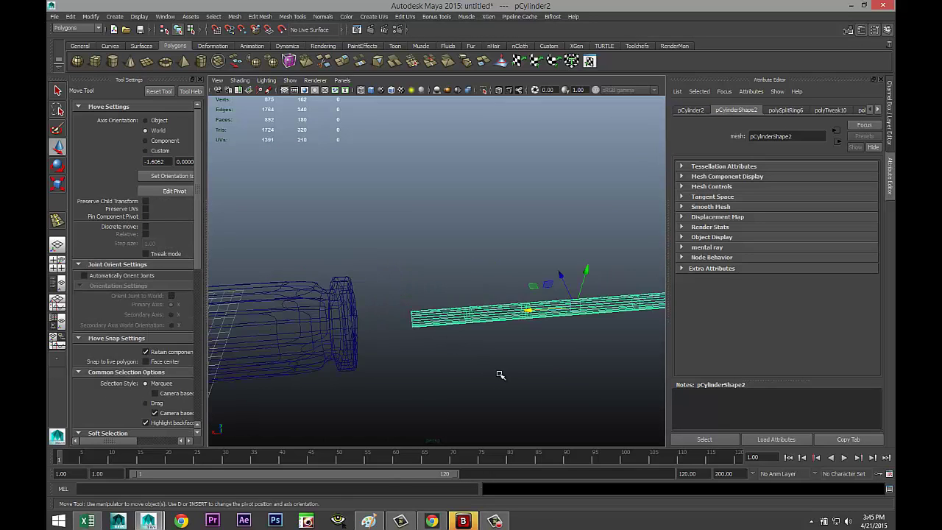
left_click_drag(500, 375, 503, 378, "alt")
key("space")
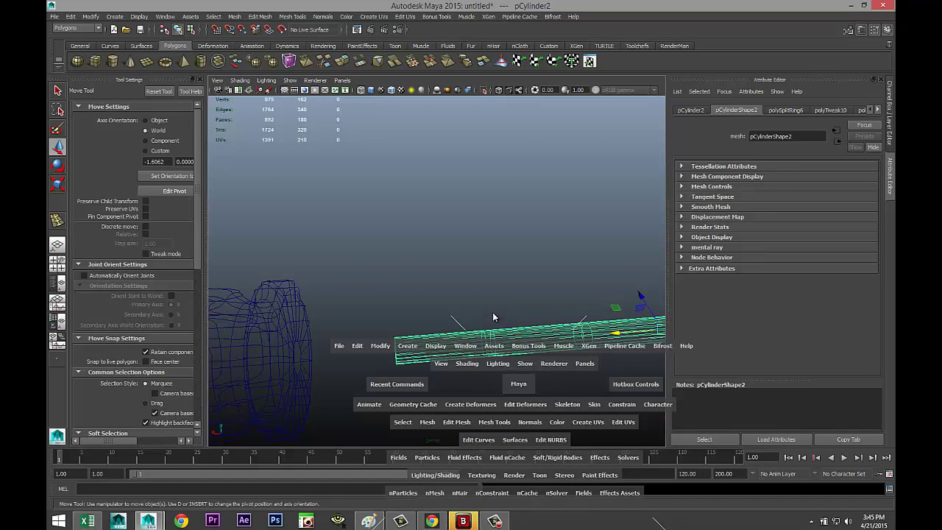
left_click_drag(493, 315, 493, 269)
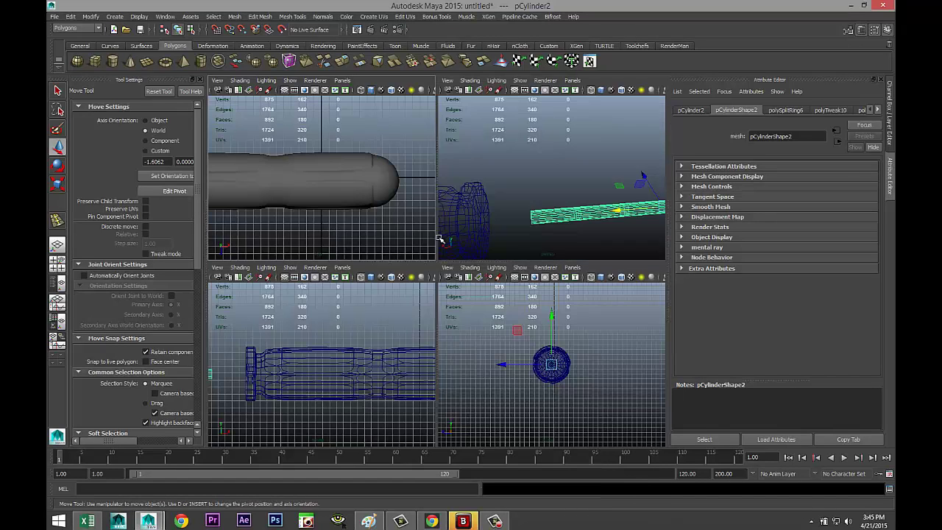
key("space")
key("space")
key("f")
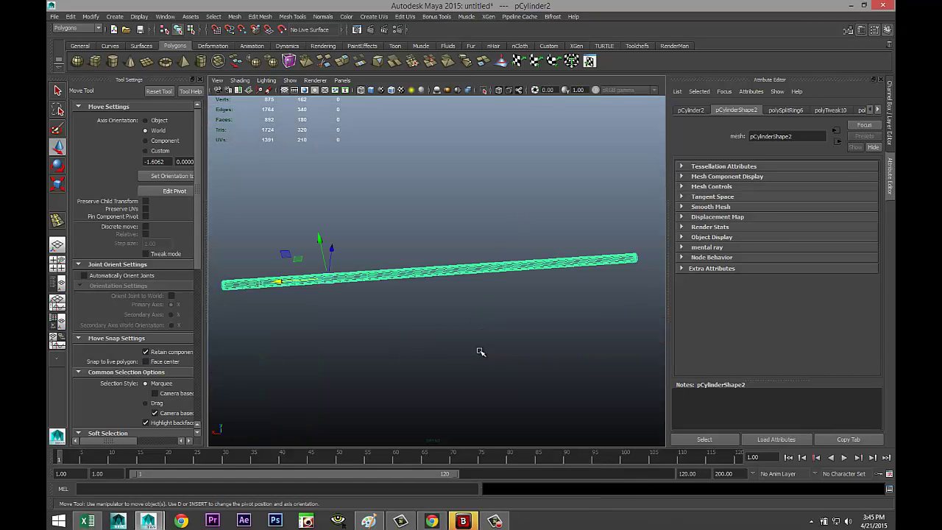
scroll(452, 347, "down", 3)
scroll(423, 348, "up", 8)
middle_click_drag(323, 345, 505, 328, "alt")
middle_click_drag(326, 338, 555, 331, "alt")
scroll(511, 343, "up", 4)
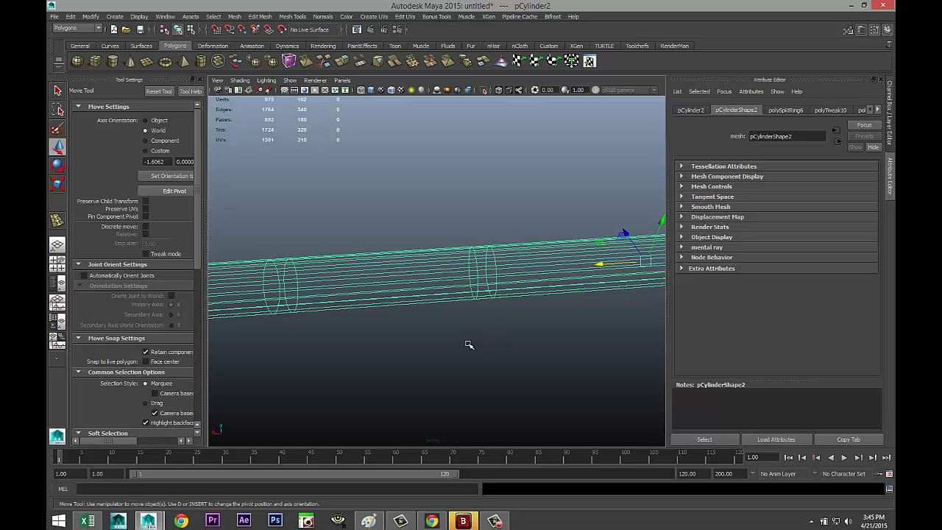
key("5")
scroll(482, 338, "up", 2)
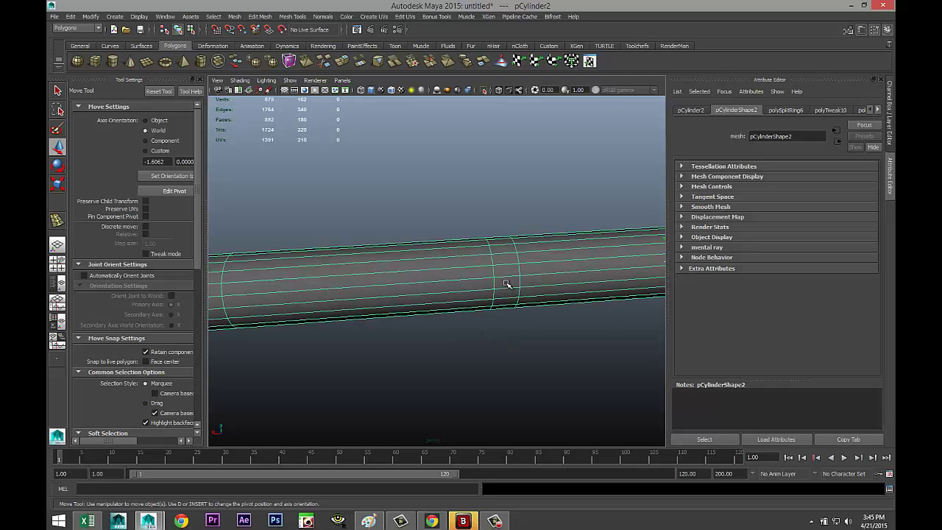
- Extrude one face on each side of both shaft bands outward with a thickness of about 0.7 to form small tabs
right_click_drag(506, 284, 505, 303)
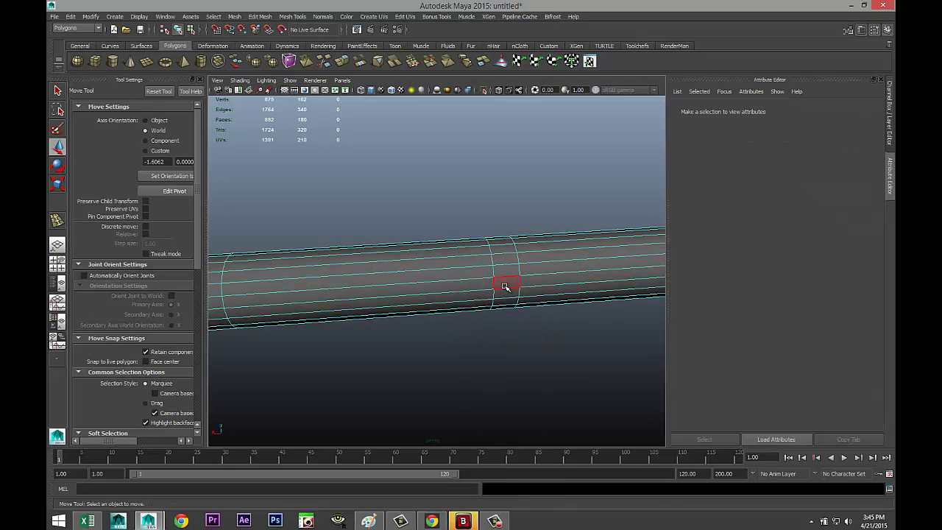
left_click(506, 284)
left_click(224, 303, "shift")
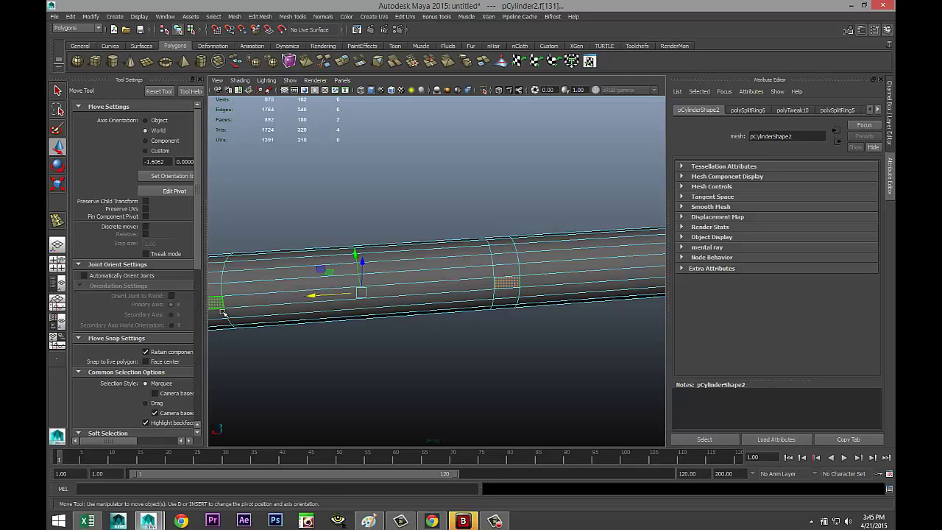
scroll(273, 346, "down", 2)
left_click_drag(270, 353, 476, 332, "alt")
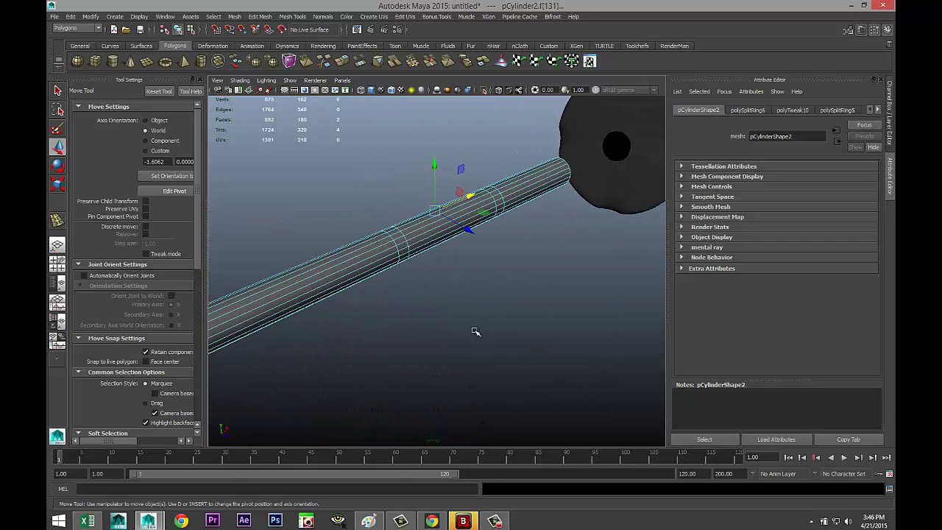
left_click(404, 257, "shift")
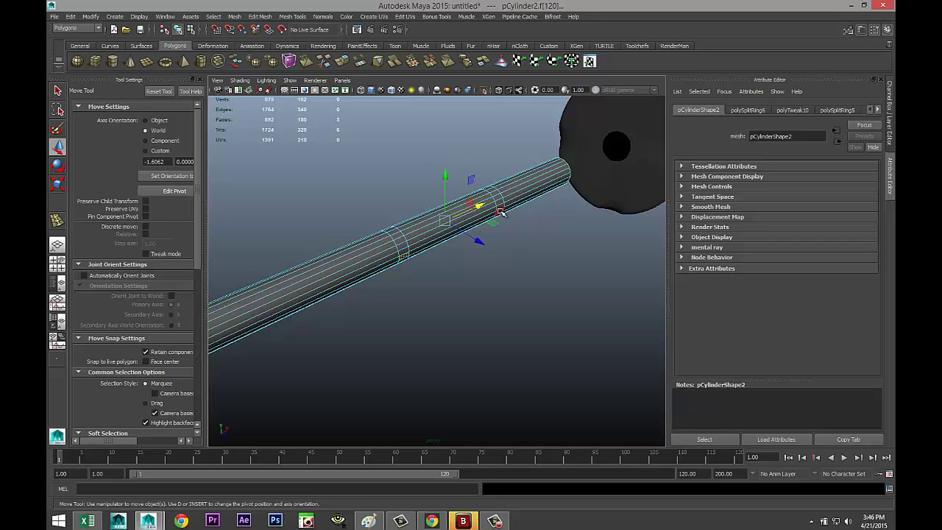
left_click_drag(513, 235, 545, 262, "alt")
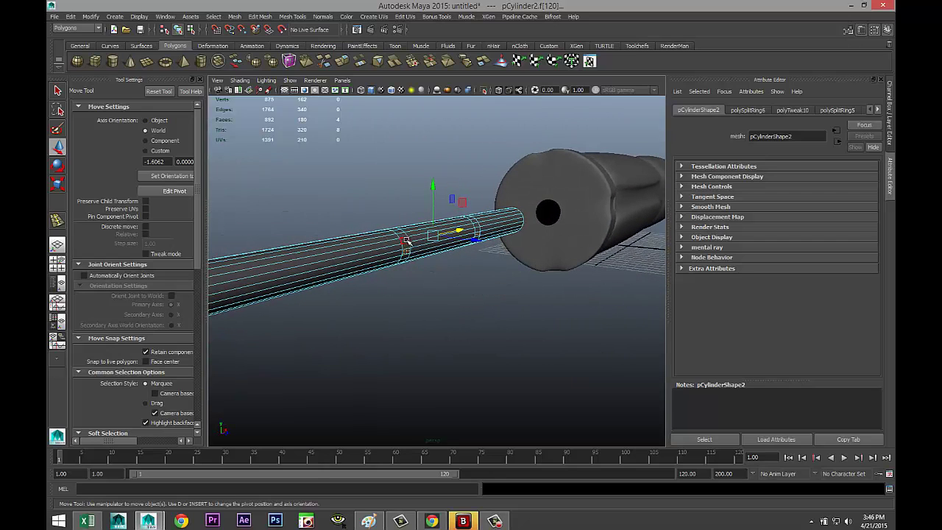
left_click(406, 250, "shift")
left_click(477, 234, "shift")
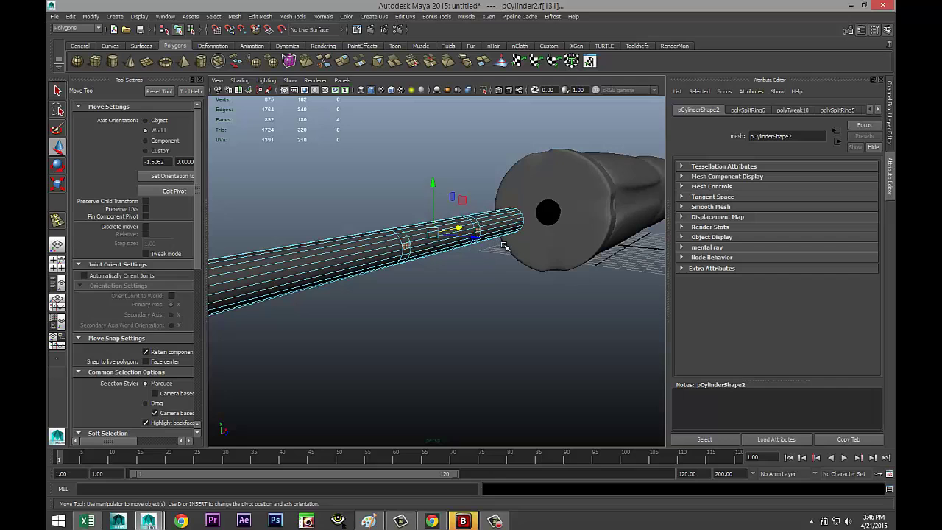
left_click(259, 16)
left_click(281, 272)
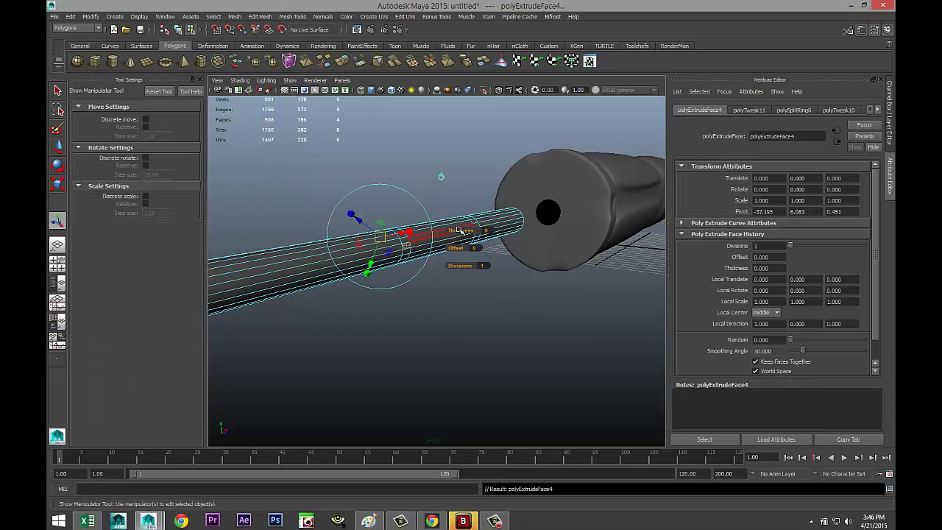
left_click_drag(460, 229, 462, 228)
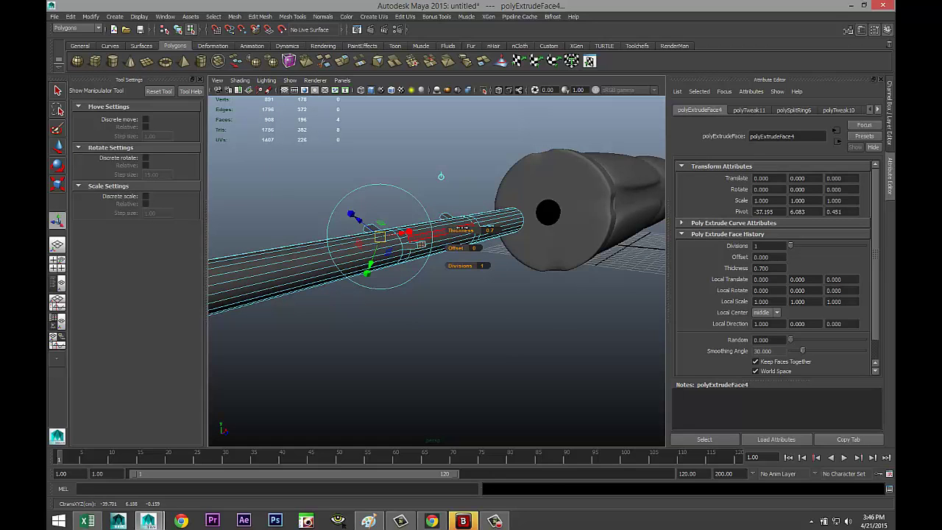
left_click_drag(432, 358, 481, 348, "alt")
left_click(481, 348)
scroll(478, 349, "down", 3)
scroll(477, 350, "up", 2)
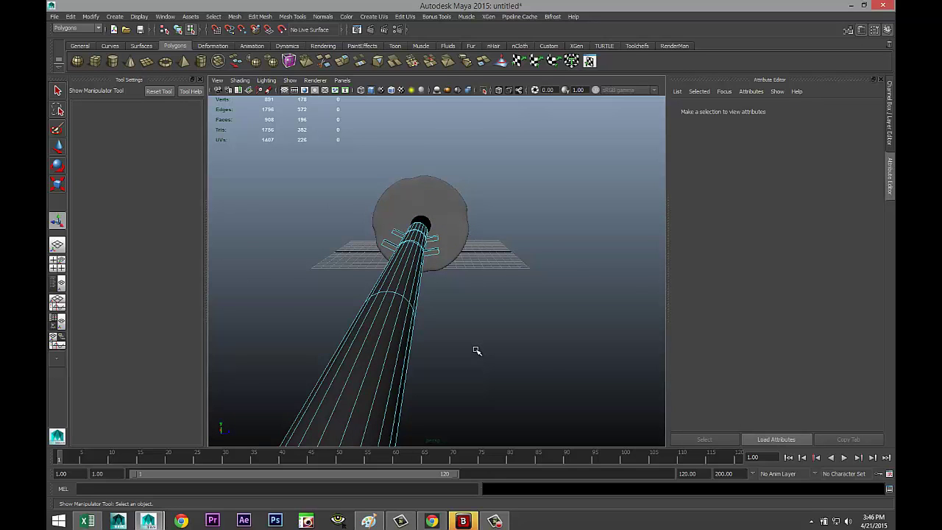
- Hide the tool settings to enlarge the viewports and inspect the extruded tabs along the shaft
key("space")
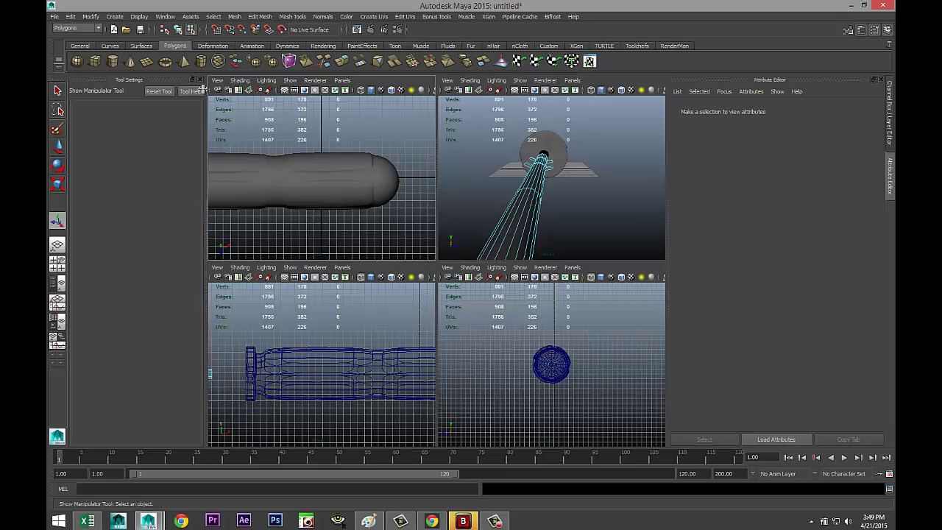
left_click(200, 81)
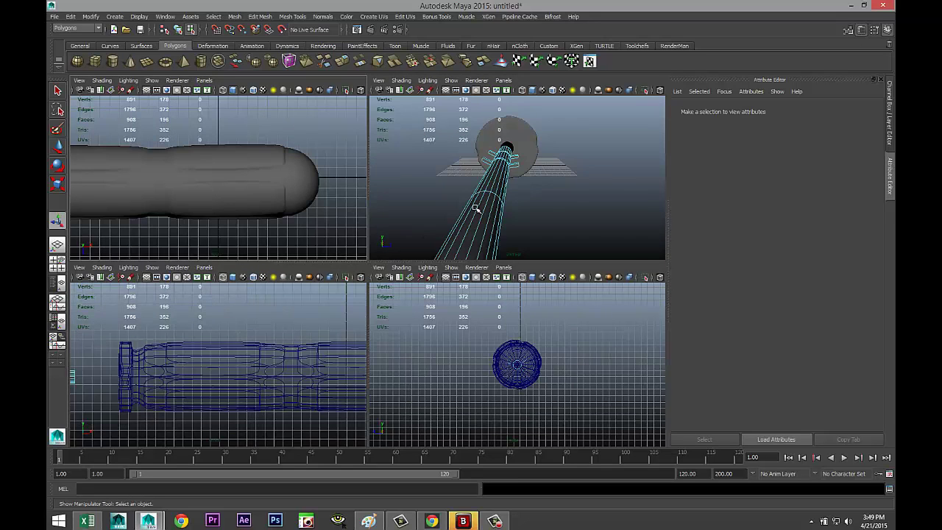
key("space")
left_click_drag(474, 307, 471, 353, "alt")
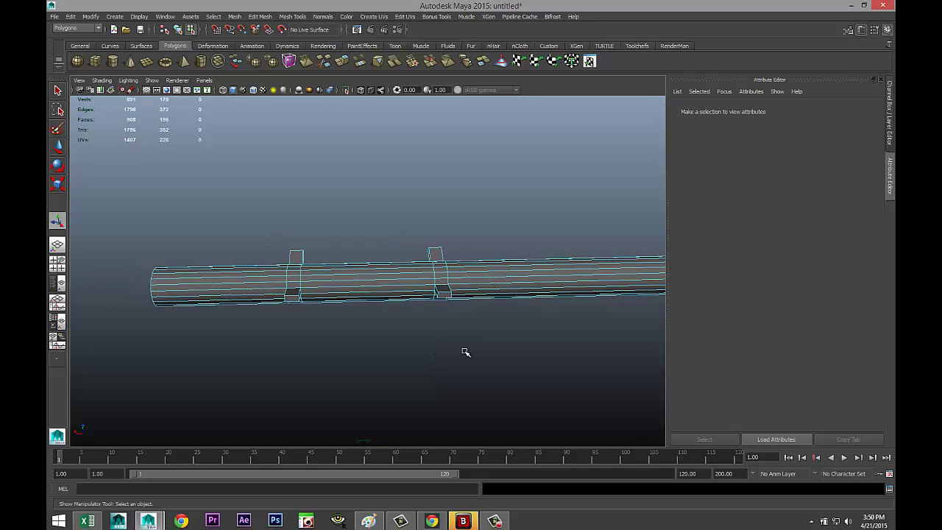
scroll(463, 349, "down", 2)
- Select the whole shaft as an object and slide it back along X so both tabbed bands sit inside the handle
right_click_drag(495, 279, 516, 269)
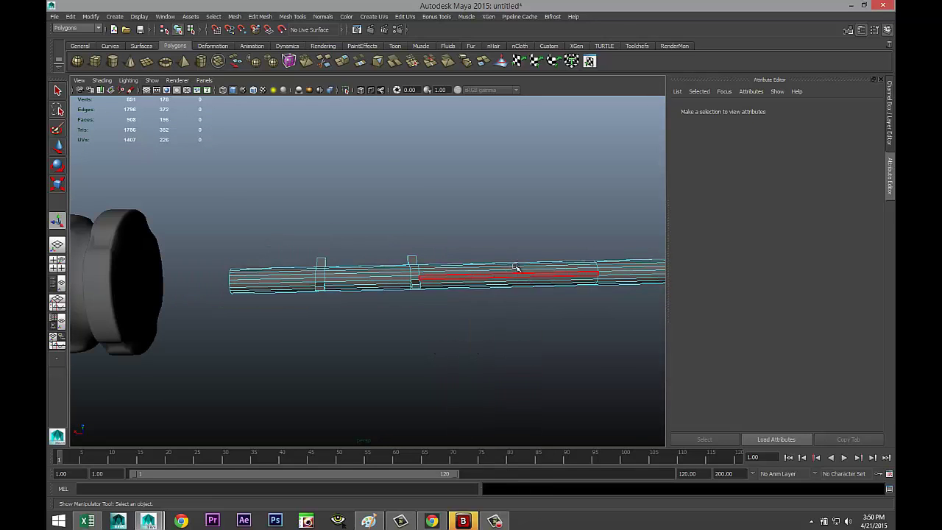
scroll(451, 327, "down", 3)
key("w")
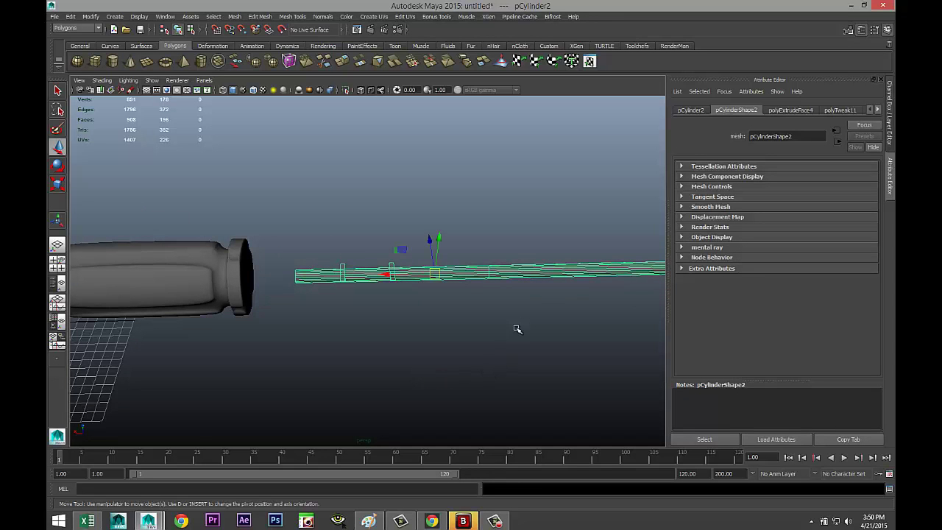
left_click_drag(392, 278, 62, 272)
left_click(57, 263)
key("space")
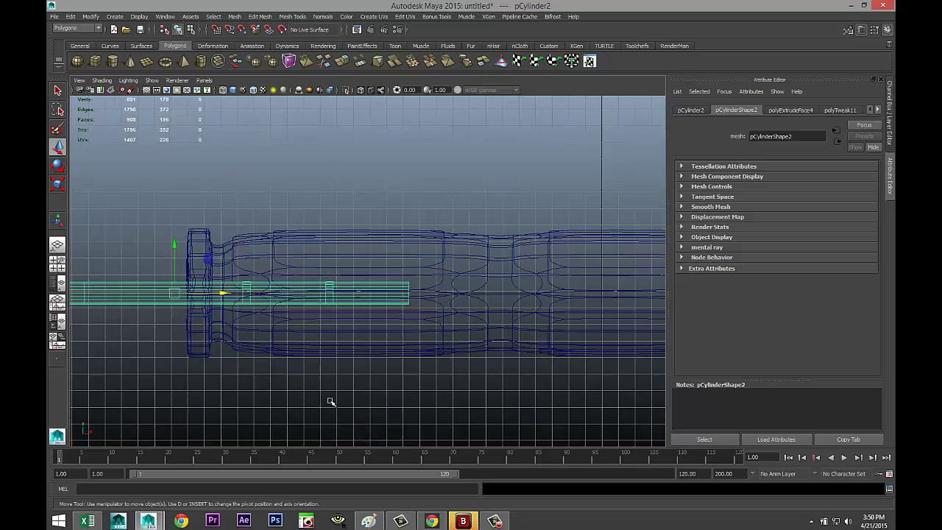
left_click_drag(260, 289, 339, 302)
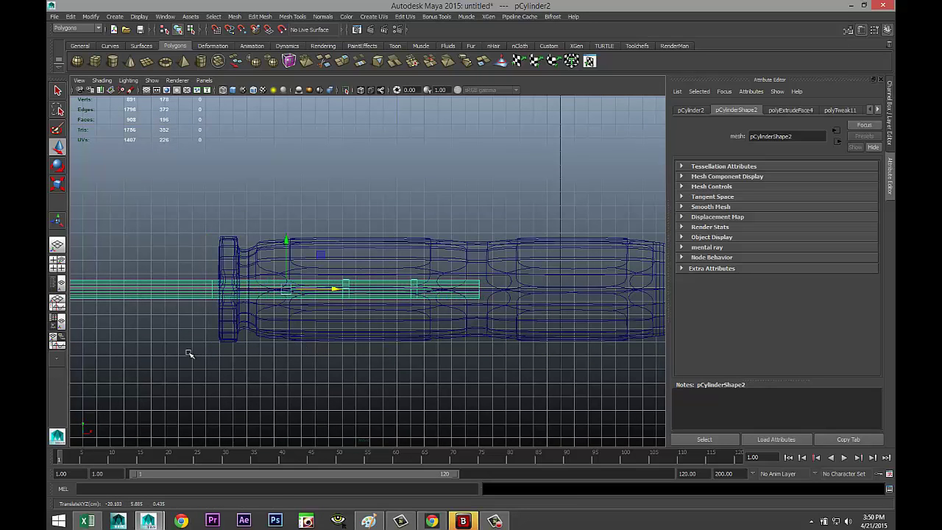
scroll(189, 354, "down", 1)
- Insert one edge loop near the shaft's outer tip, using the Insert Edge Loop Tool with equal distance from edge
left_click(57, 263)
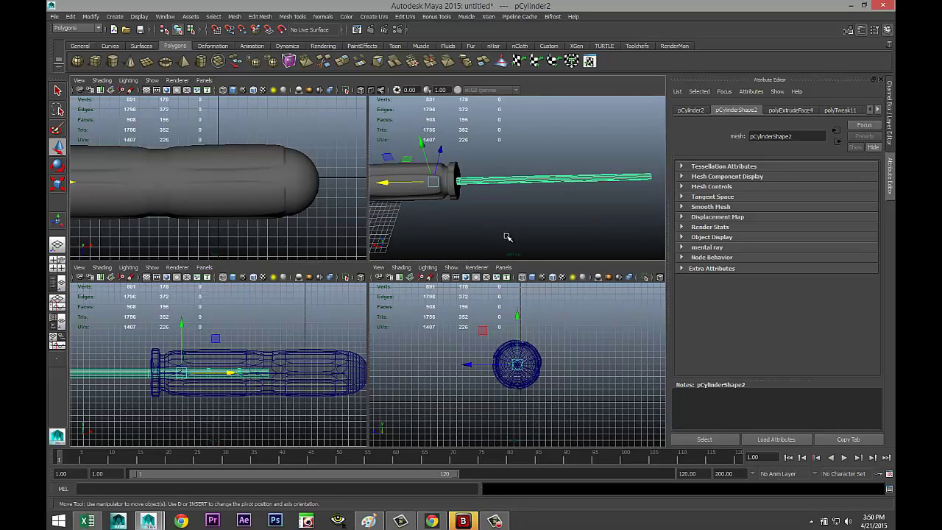
key("space")
left_click_drag(503, 309, 407, 352, "alt")
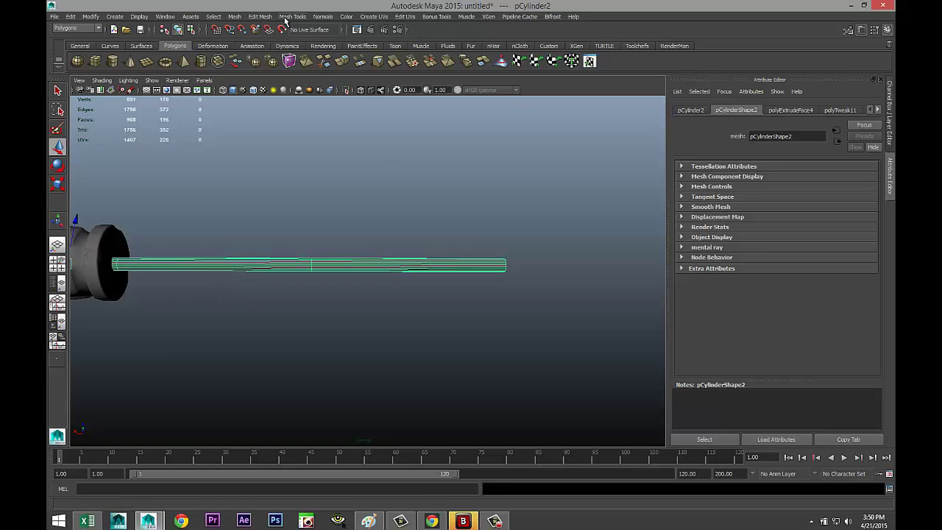
left_click(260, 16)
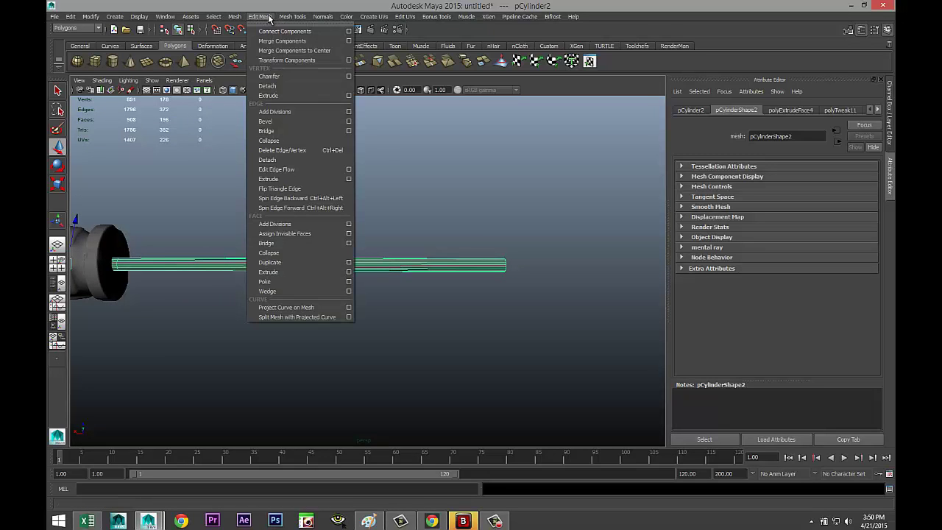
mouse_move(292, 17)
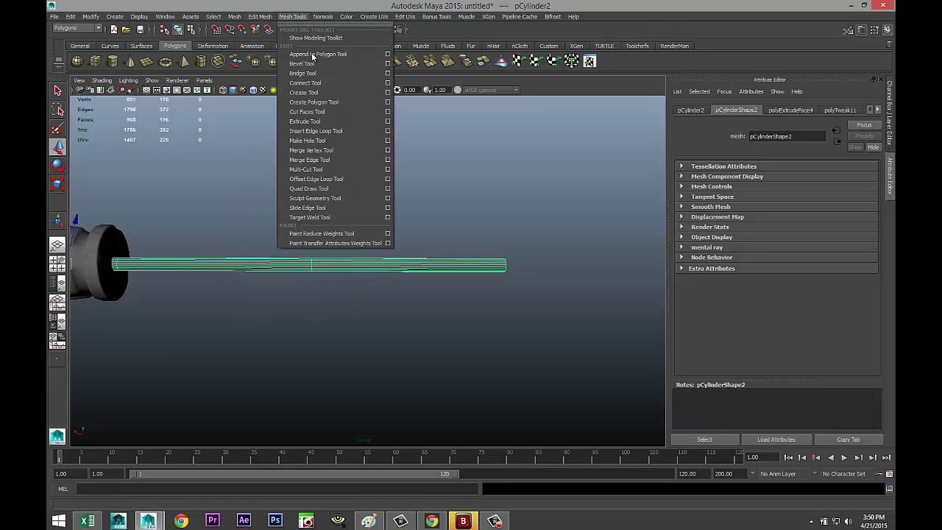
left_click(388, 132)
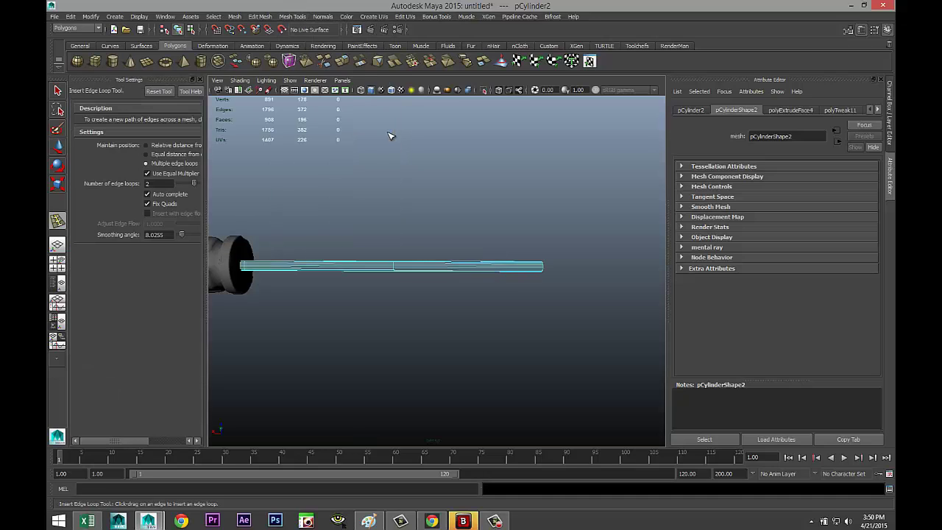
left_click(149, 156)
scroll(535, 353, "up", 3)
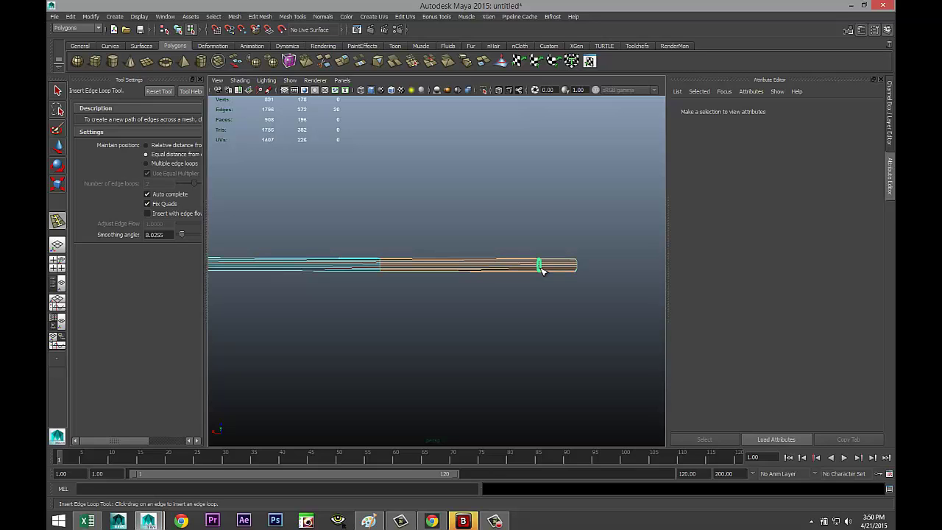
left_click(541, 269)
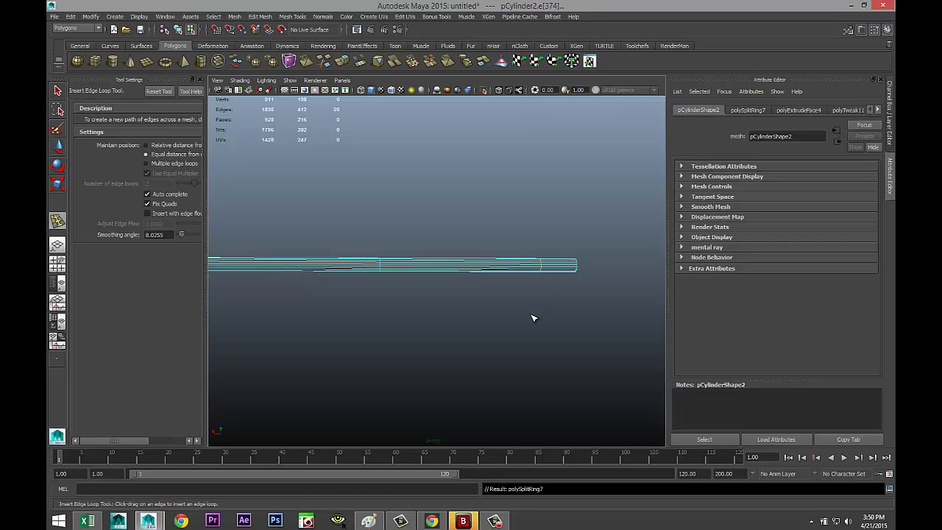
key("q")
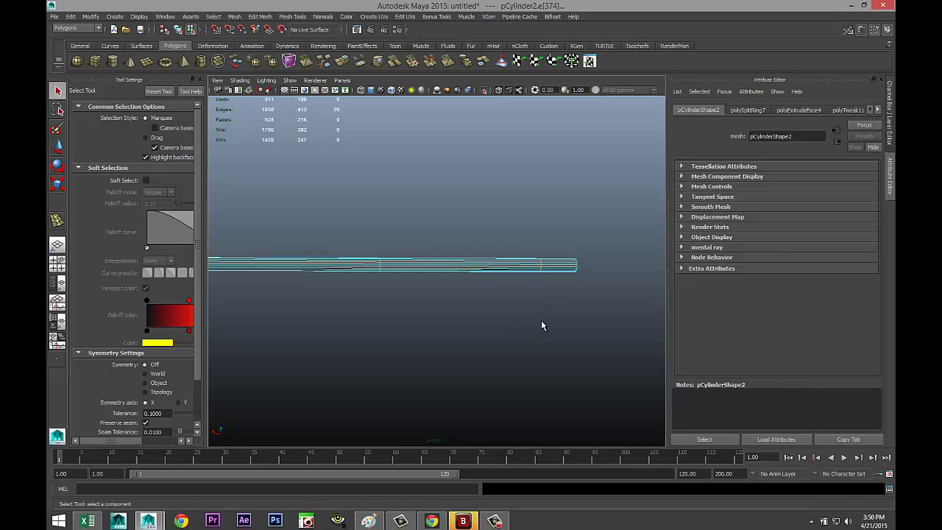
- Select the faces at the shaft's outer tip and scale them down vertically in the side view to flatten the tip
left_click_drag(543, 320, 444, 340, "alt")
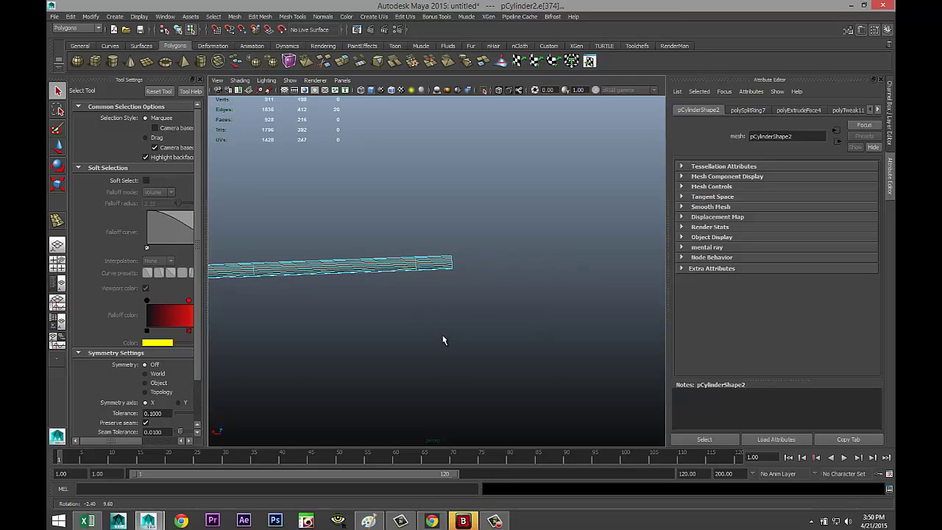
right_click_drag(445, 261, 445, 285)
left_click_drag(443, 230, 456, 318)
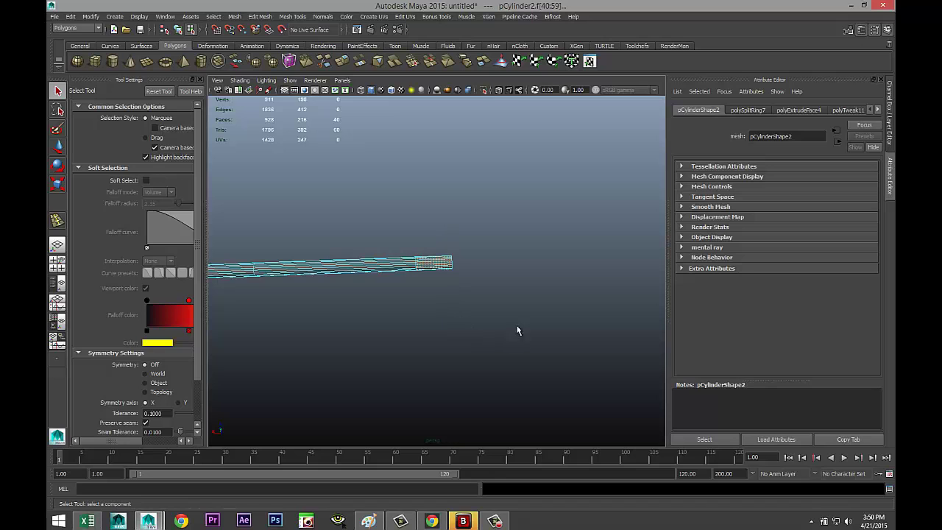
left_click_drag(517, 331, 396, 282, "alt")
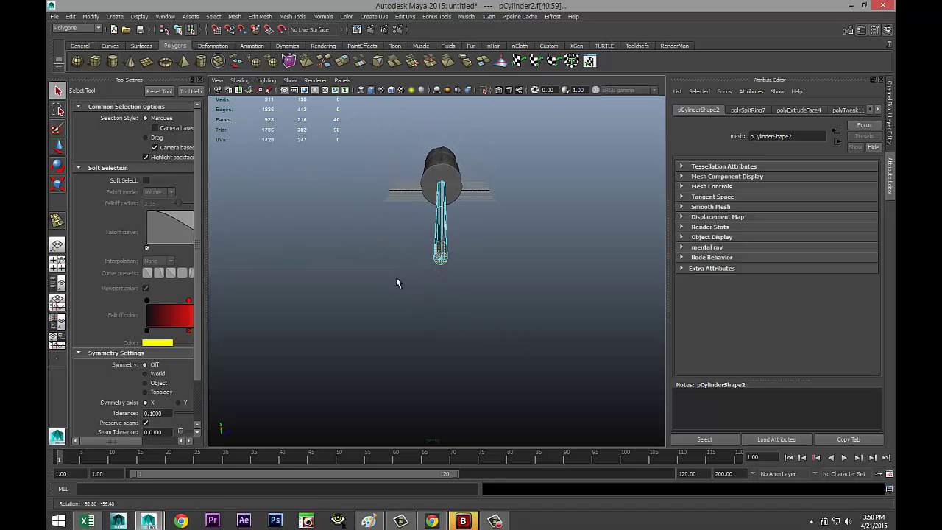
left_click(57, 262)
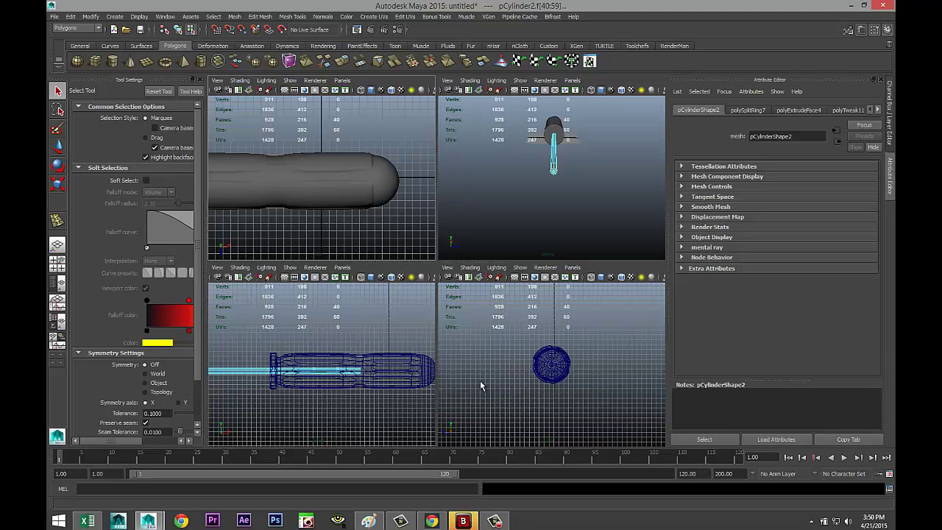
scroll(548, 388, "down", 2)
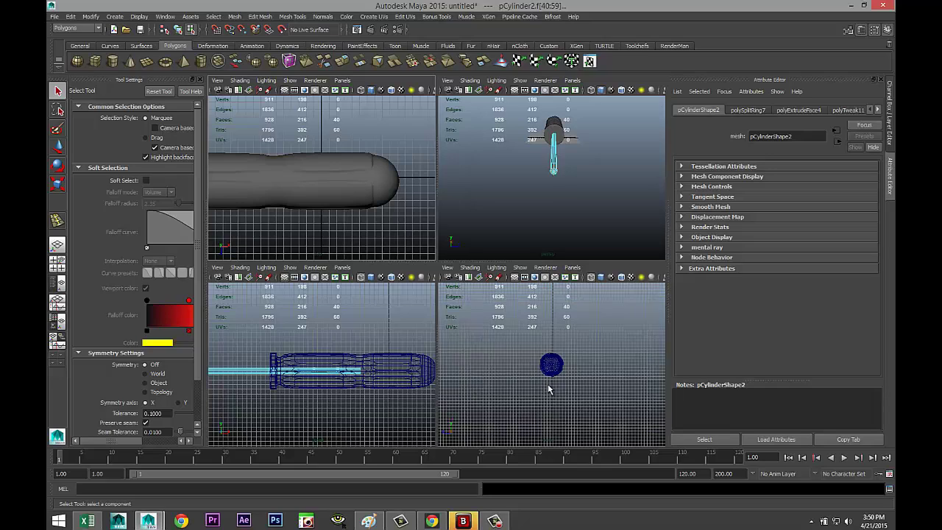
key("space")
key("f")
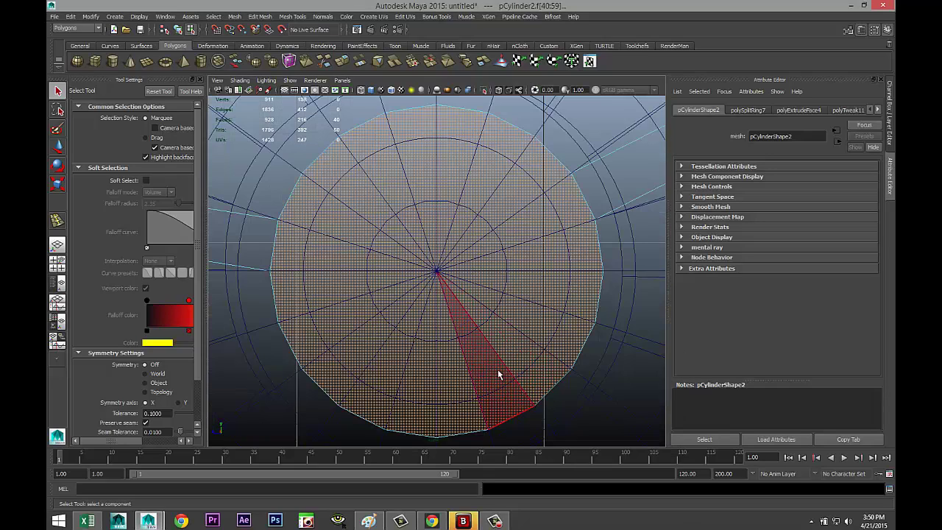
scroll(491, 357, "down", 5)
scroll(491, 352, "up", 2)
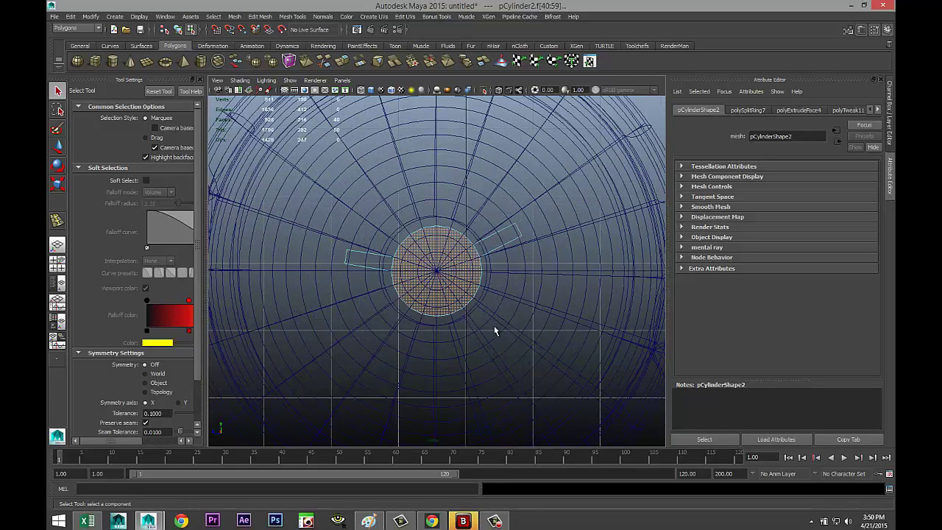
key("r")
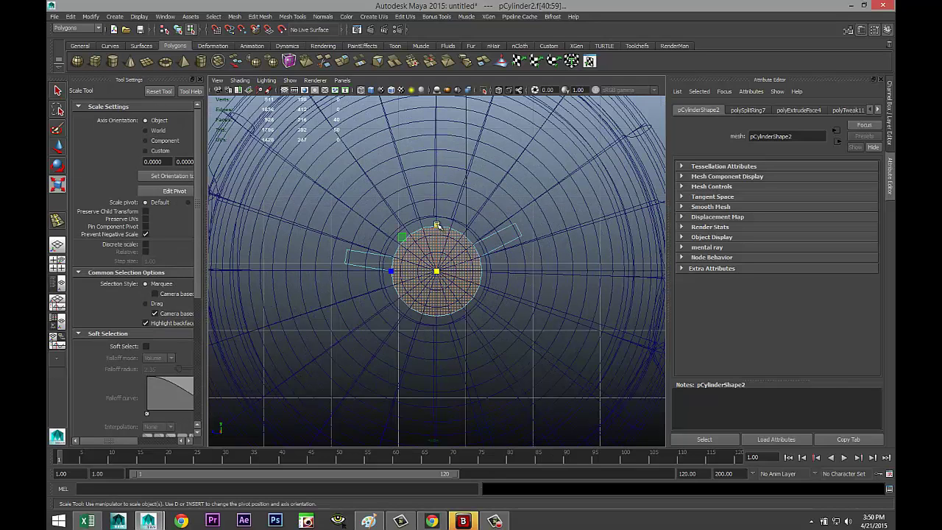
left_click_drag(437, 225, 443, 264)
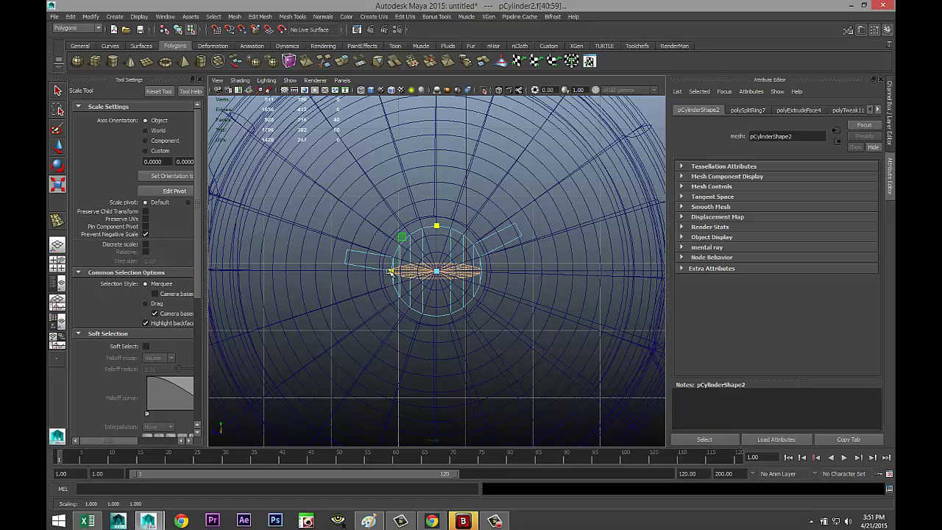
- Widen the flattened tip faces sideways along Z to roughly twice their width and check the flare in the perspective view
left_click_drag(391, 271, 335, 273)
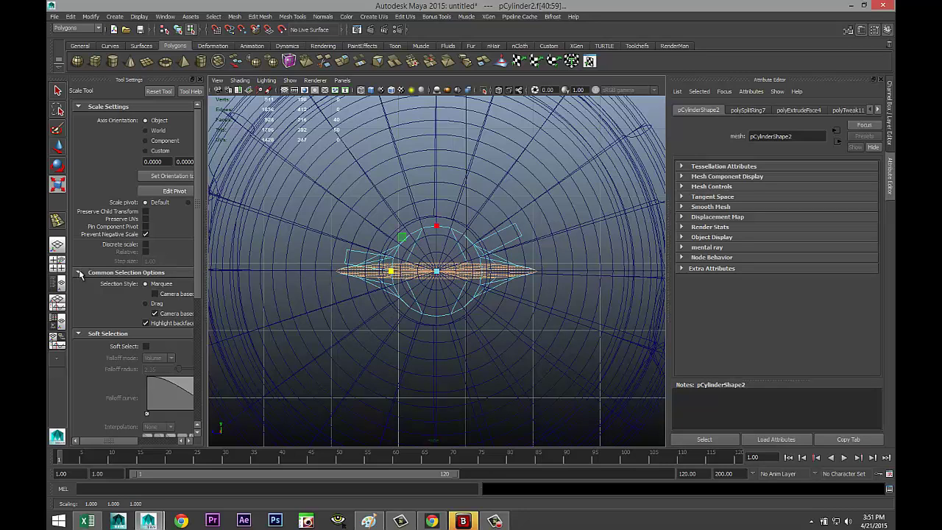
left_click(58, 262)
key("space")
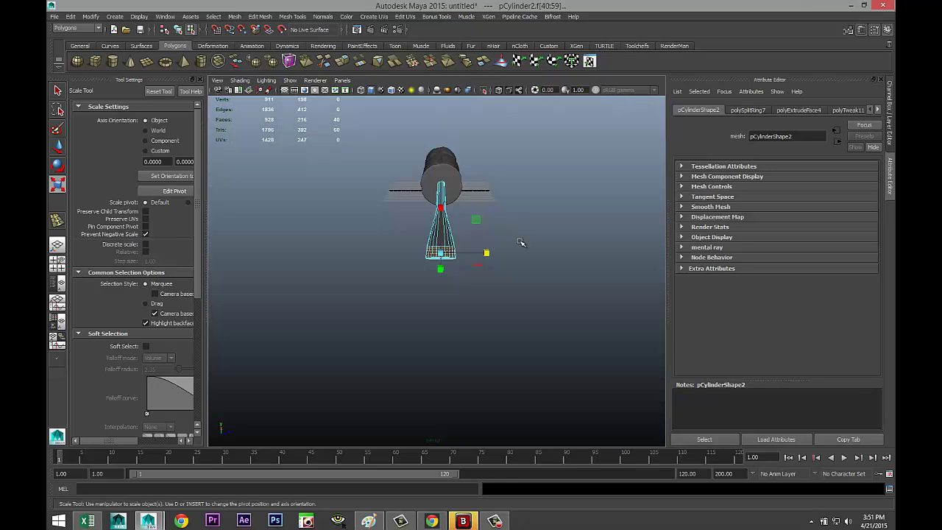
key("f")
scroll(498, 288, "down", 2)
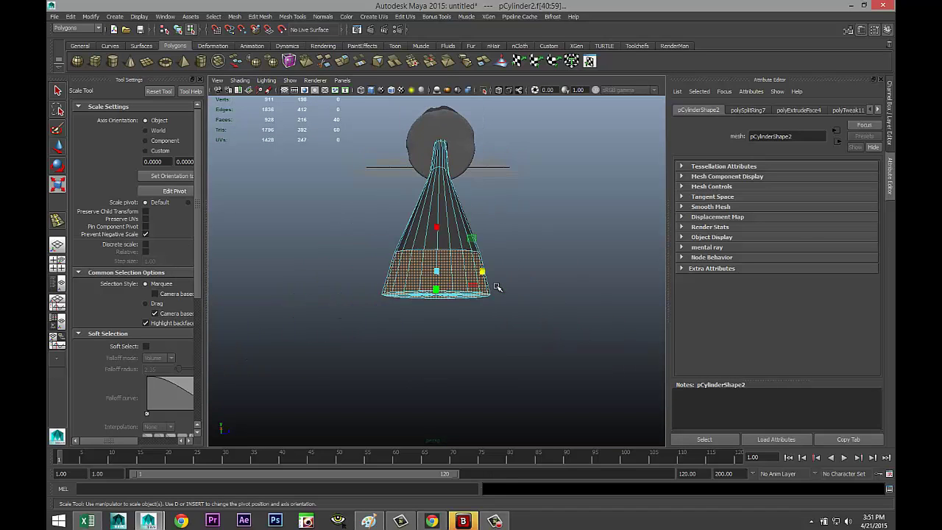
scroll(499, 287, "up", 1)
- Select the edge loop midway along the exposed shaft and slide it along X to just behind the flattened tip
left_click_drag(391, 301, 462, 329, "alt")
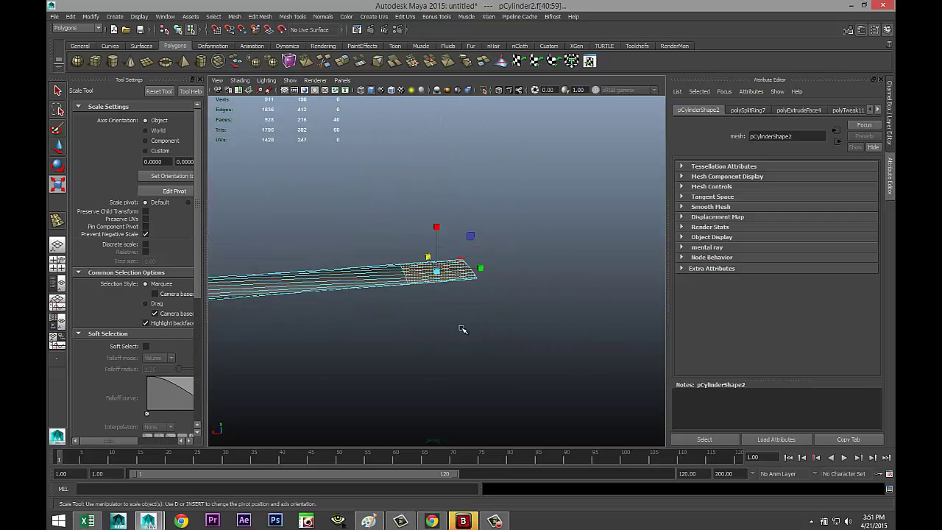
middle_click_drag(425, 329, 538, 299, "alt")
left_click_drag(521, 314, 505, 342, "alt")
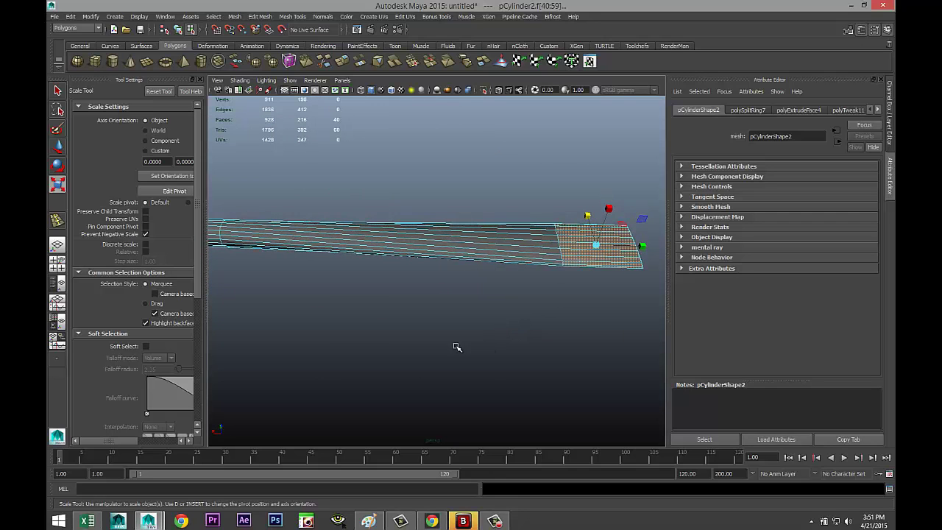
middle_click_drag(457, 347, 514, 341, "alt")
left_click_drag(514, 342, 429, 338, "alt")
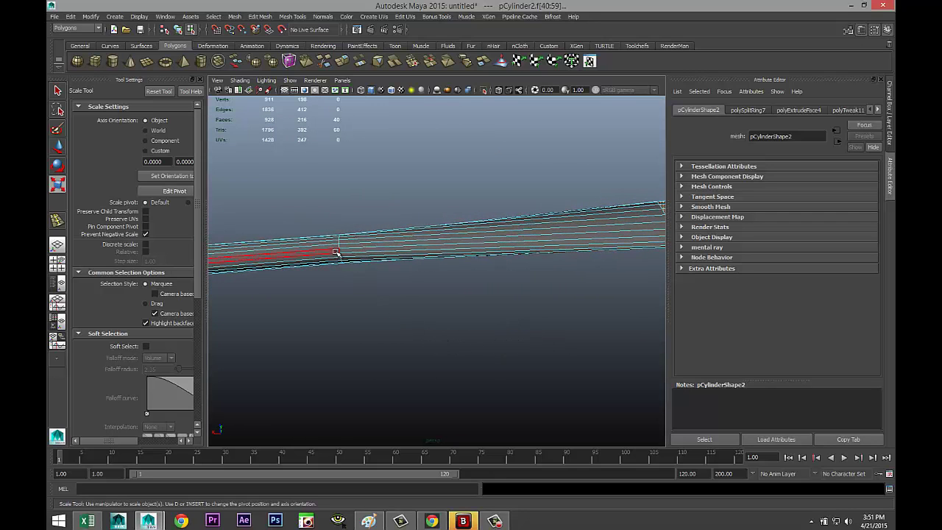
right_click_drag(338, 250, 340, 246)
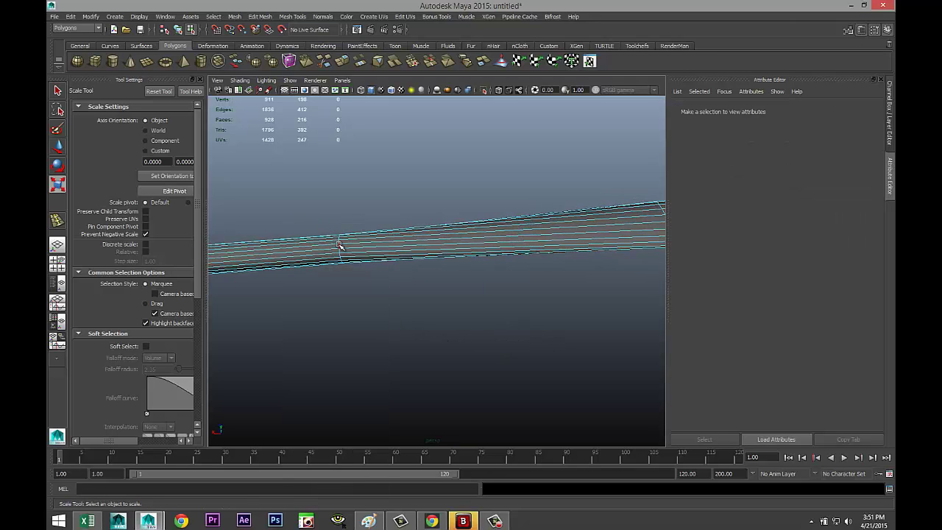
left_click(339, 245)
scroll(436, 320, "down", 3)
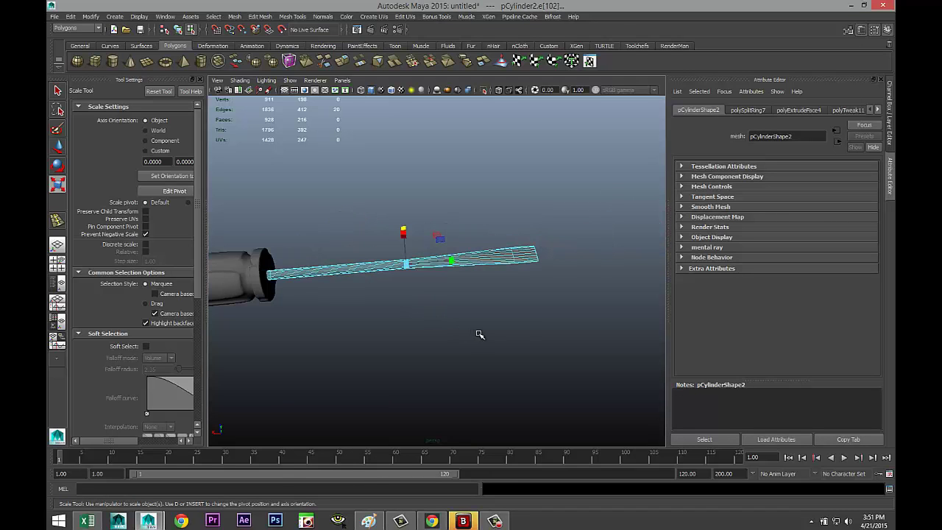
key("w")
left_click_drag(378, 267, 451, 274)
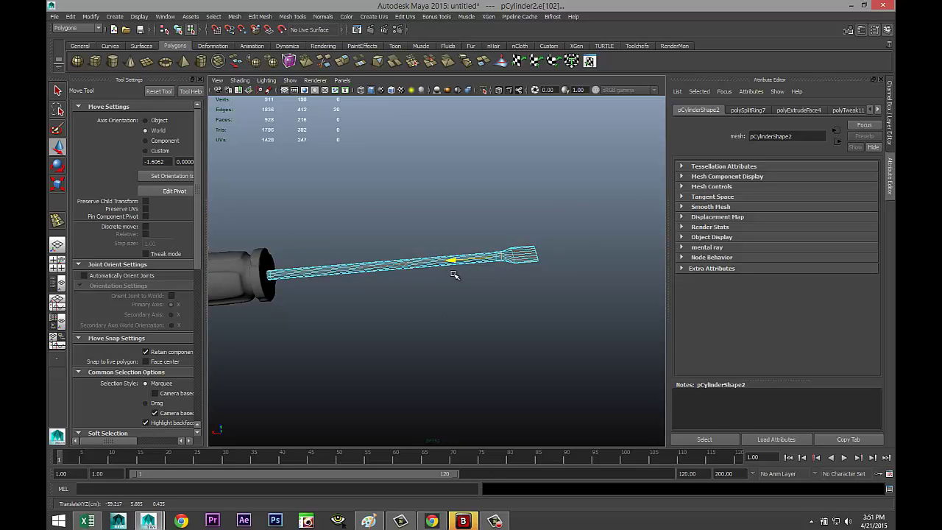
scroll(506, 340, "up", 3)
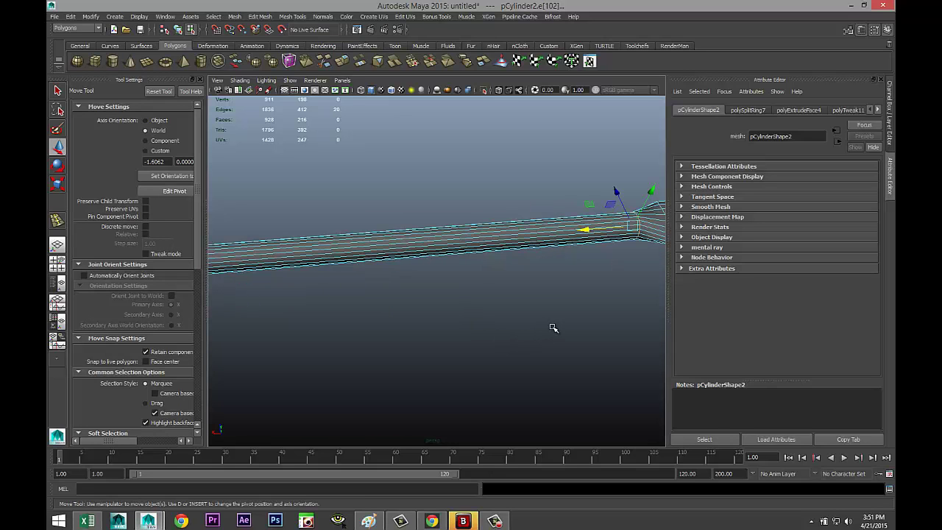
- Select the side faces of the flattened tip and narrow them along Z to a scale of about 0.75
left_click_drag(554, 324, 451, 300, "alt")
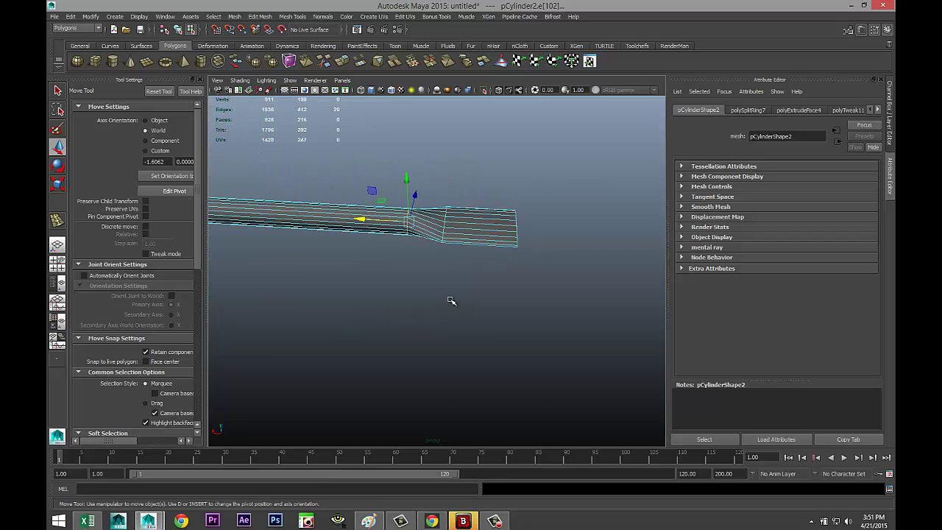
right_click(497, 237)
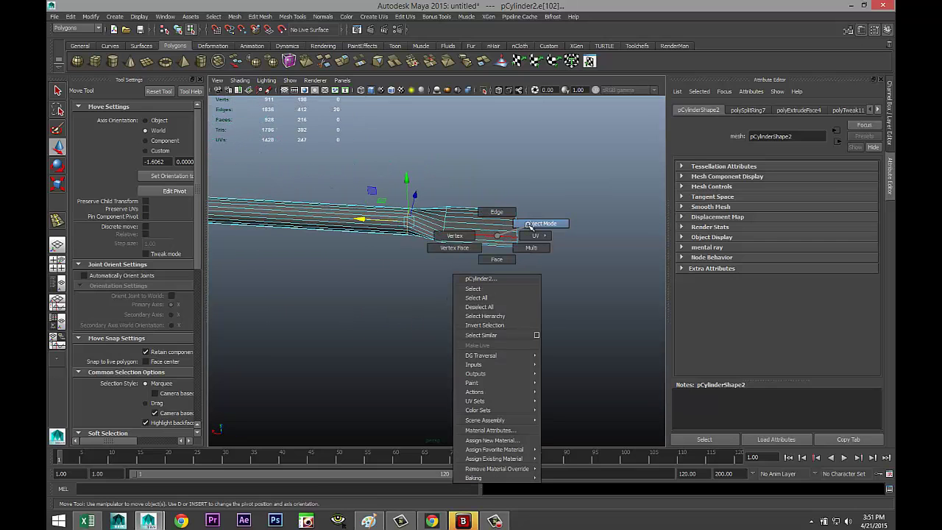
left_click(496, 259)
left_click_drag(492, 179, 500, 289)
left_click_drag(545, 315, 442, 310, "alt")
key("r")
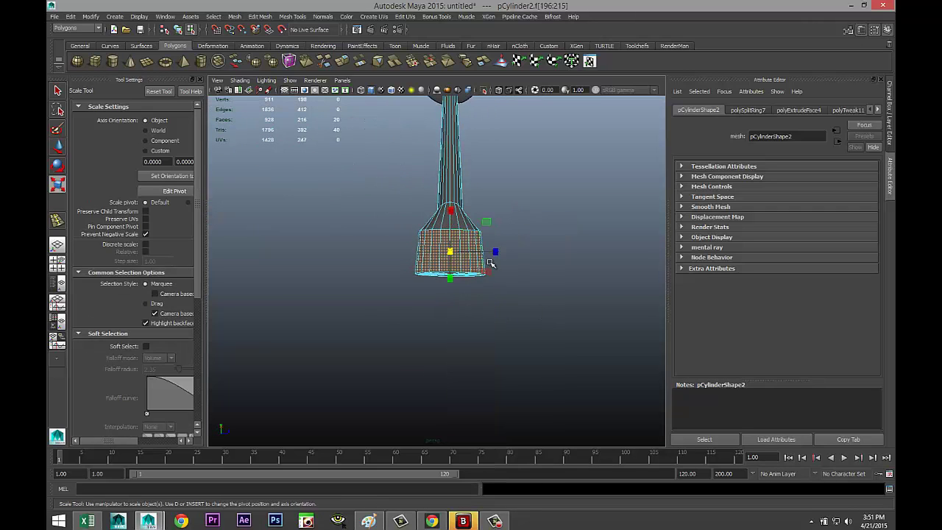
left_click_drag(494, 252, 485, 253)
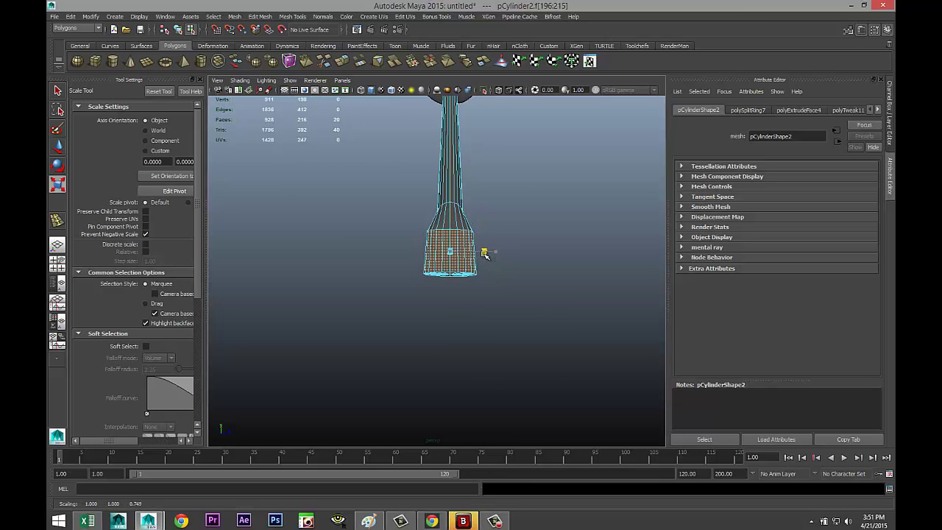
- Select the edge loop where the flat tip begins and scale it up vertically to thicken the blade's base
left_click_drag(434, 317, 512, 305, "alt")
scroll(451, 302, "up", 5)
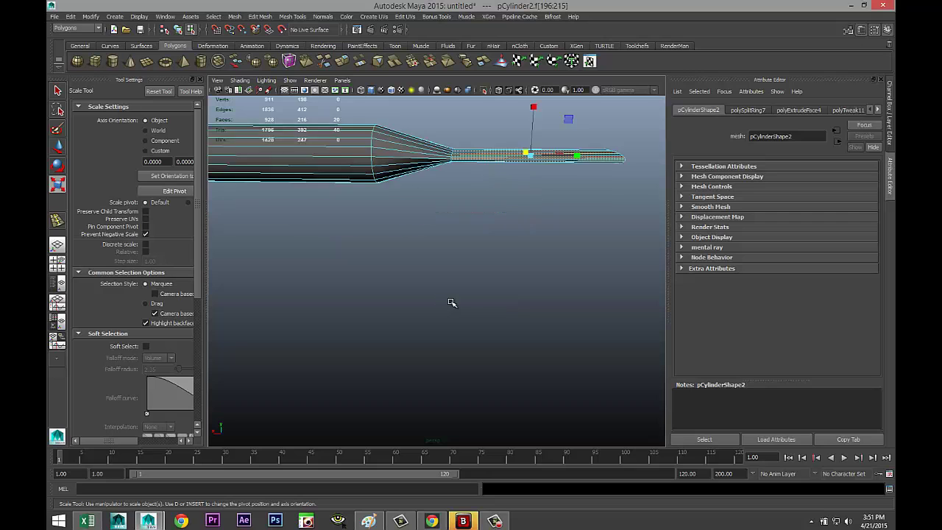
middle_click_drag(462, 263, 461, 371, "alt")
scroll(471, 365, "up", 3)
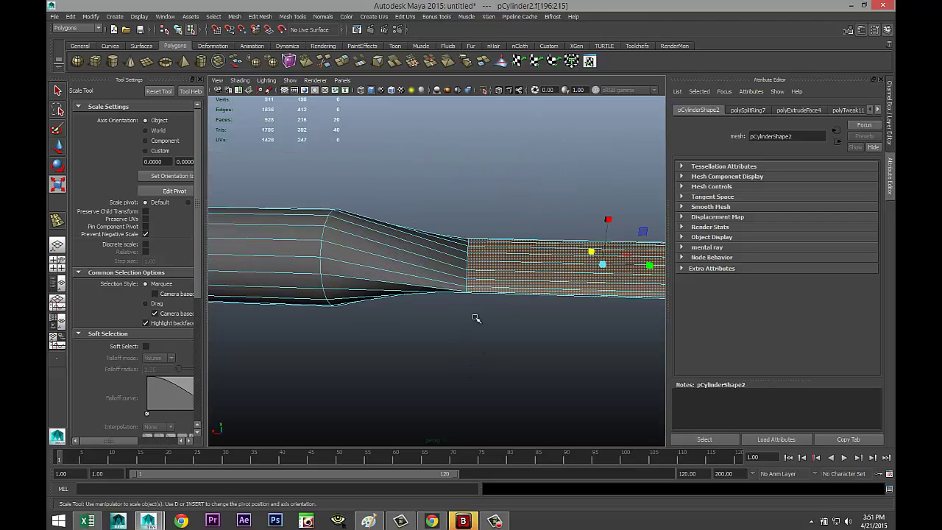
right_click_drag(466, 270, 467, 262)
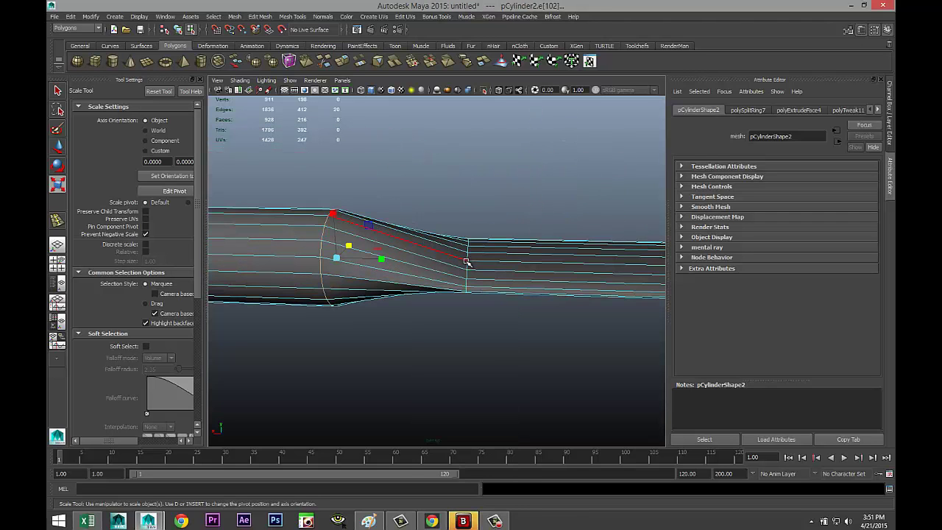
double_click(467, 263)
left_click_drag(479, 299, 442, 303, "alt")
left_click_drag(453, 219, 460, 157)
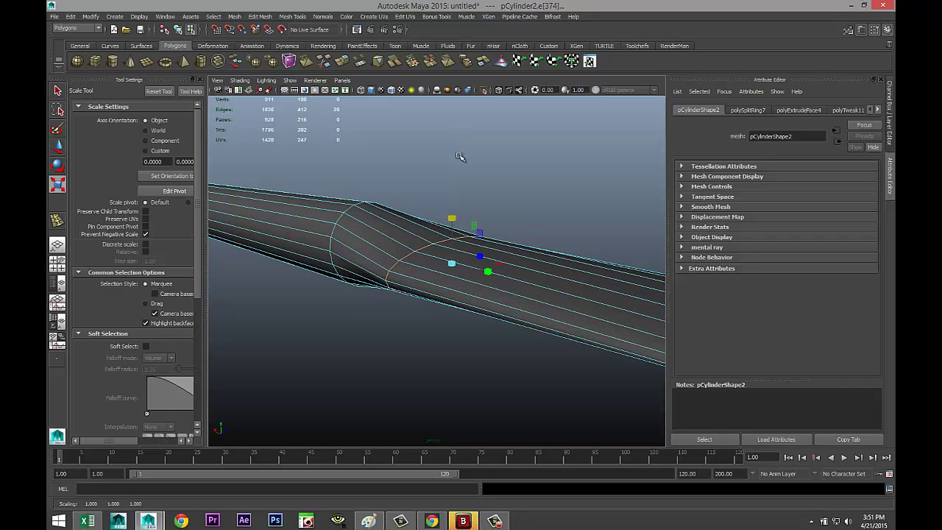
left_click_drag(455, 215, 458, 211)
scroll(409, 273, "down", 3)
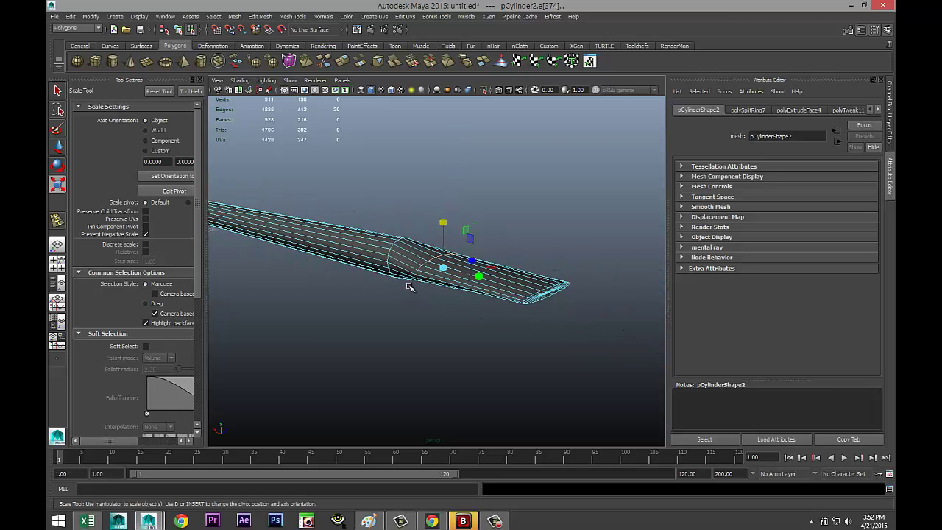
left_click_drag(410, 287, 447, 228, "alt")
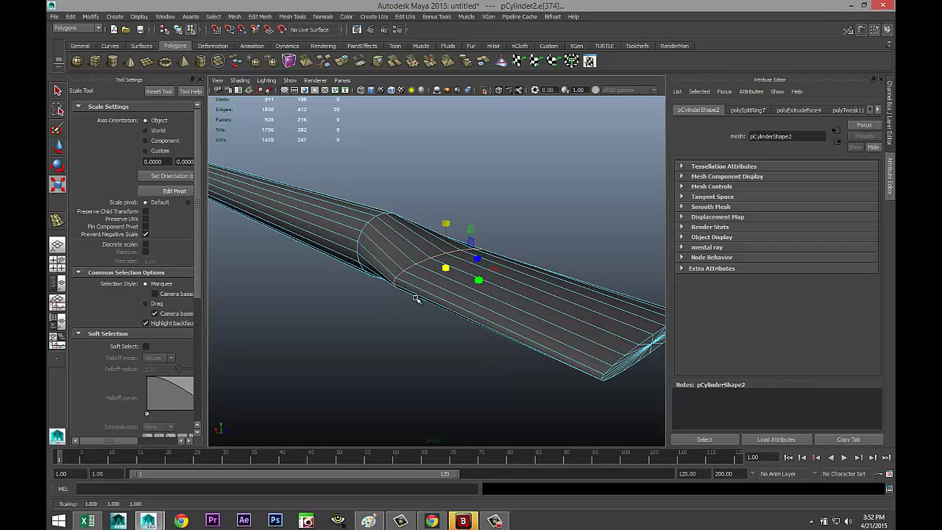
- Select the edge loop around the tip's end cap and scale it down vertically into a thin blade edge
mouse_move(416, 298)
left_mouse_down("alt")
mouse_move(346, 301)
mouse_move(355, 322)
mouse_move(328, 269)
mouse_move(397, 322)
mouse_move(419, 301)
left_mouse_up("alt")
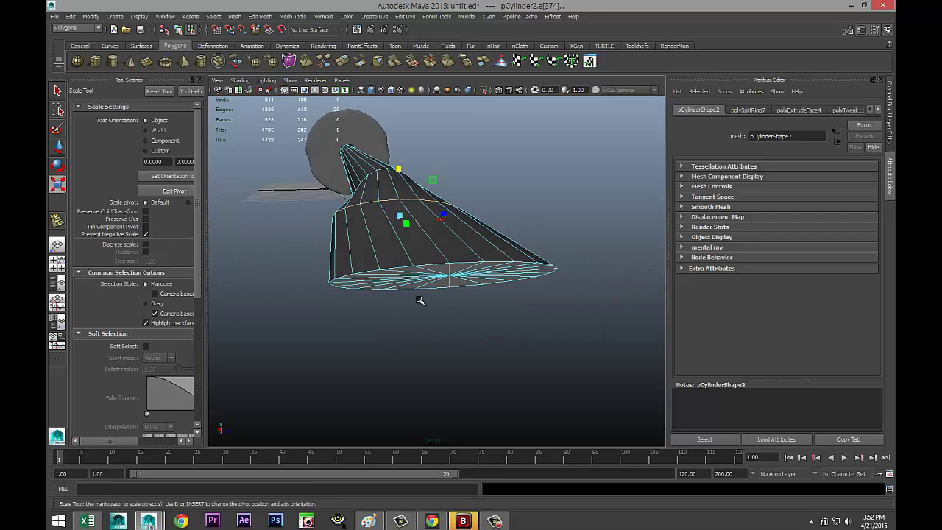
double_click(463, 262)
left_click_drag(452, 233, 457, 268)
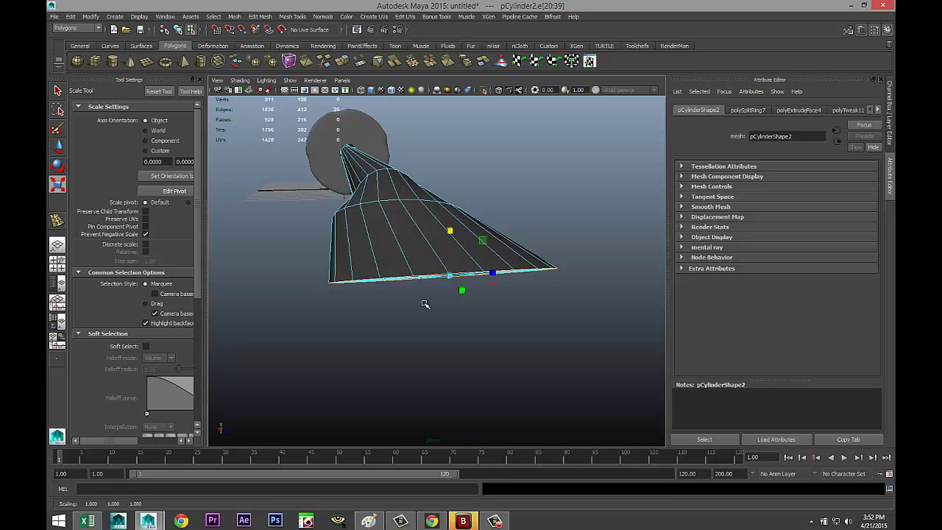
- Add the edge loop at the flat tip's base to the end loop and widen both along Z
left_click_drag(326, 317, 443, 307, "alt")
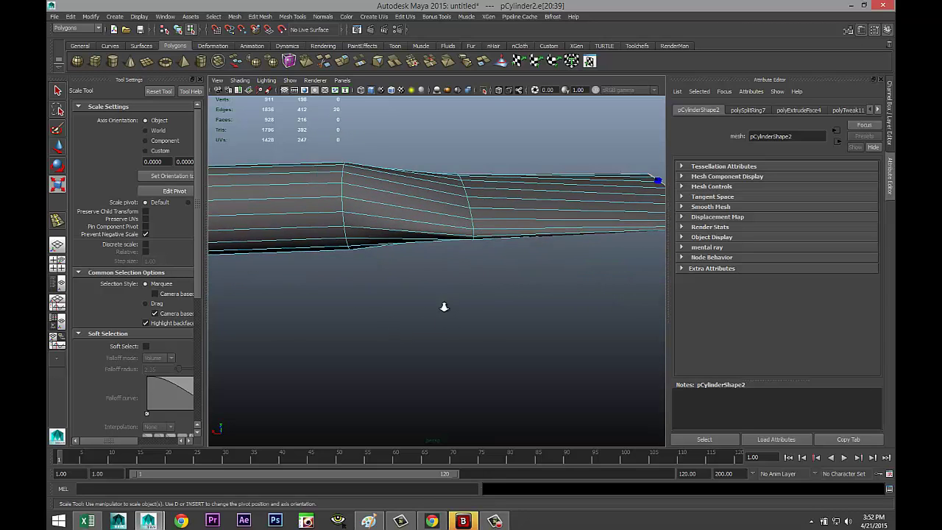
scroll(446, 312, "down", 5)
left_click_drag(363, 346, 468, 388, "alt")
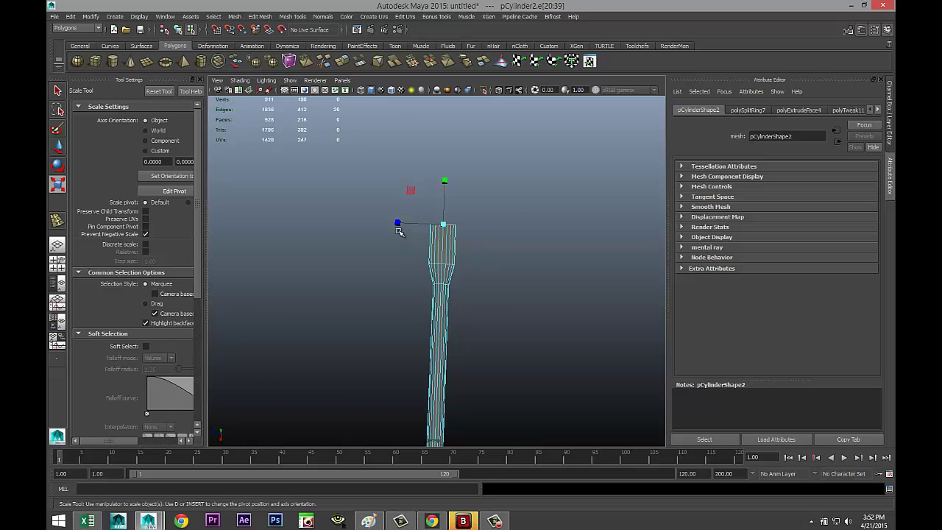
scroll(484, 309, "up", 4)
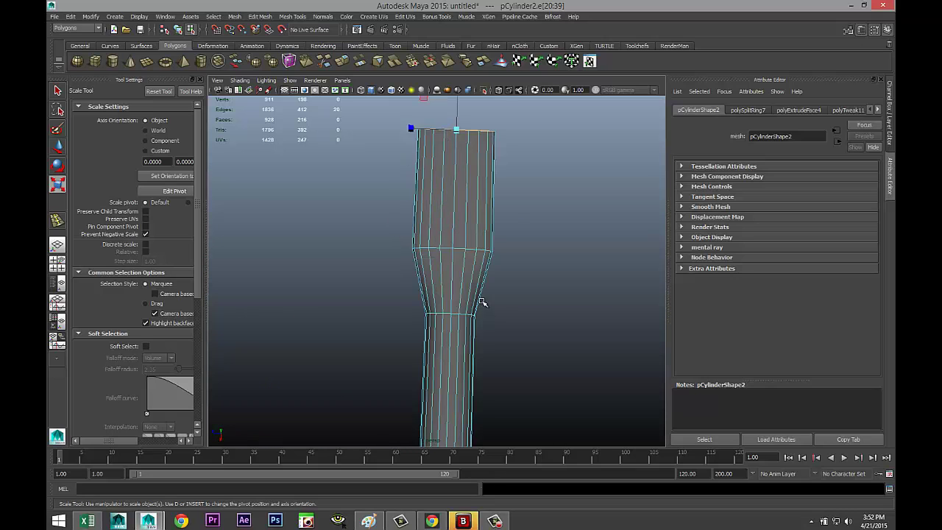
double_click(460, 249, "shift")
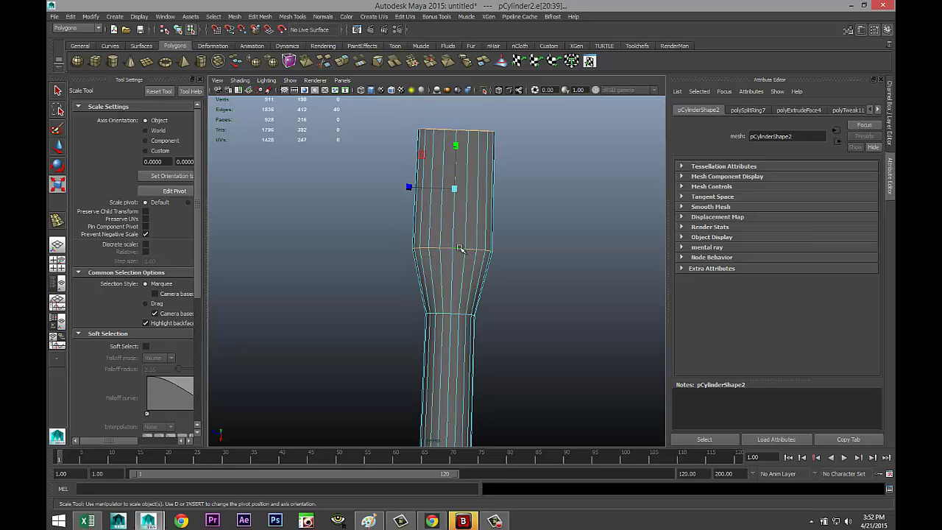
mouse_move(409, 187)
left_mouse_down()
mouse_move(395, 185)
mouse_move(400, 192)
left_mouse_up()
left_click_drag(530, 320, 444, 329, "alt")
left_click(392, 314)
- Insert an edge loop close to the blade's end and another around the exposed shaft
left_click(260, 16)
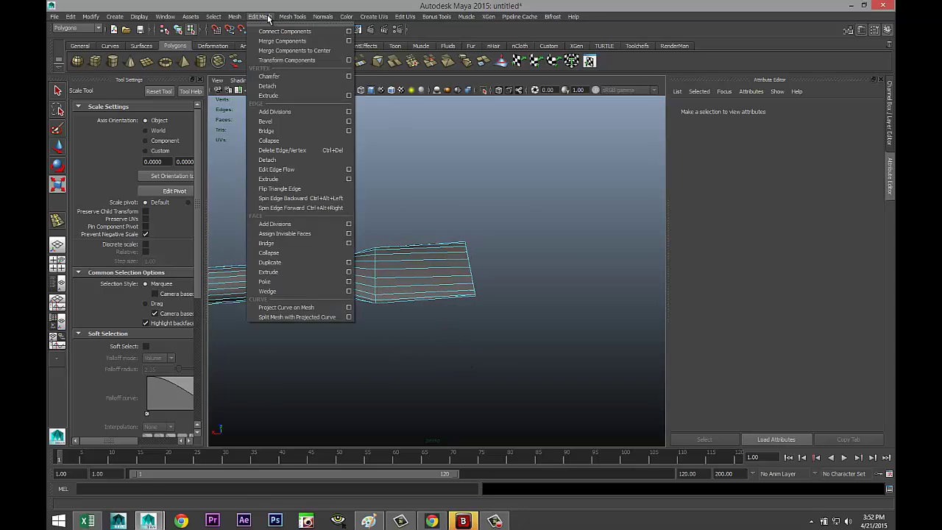
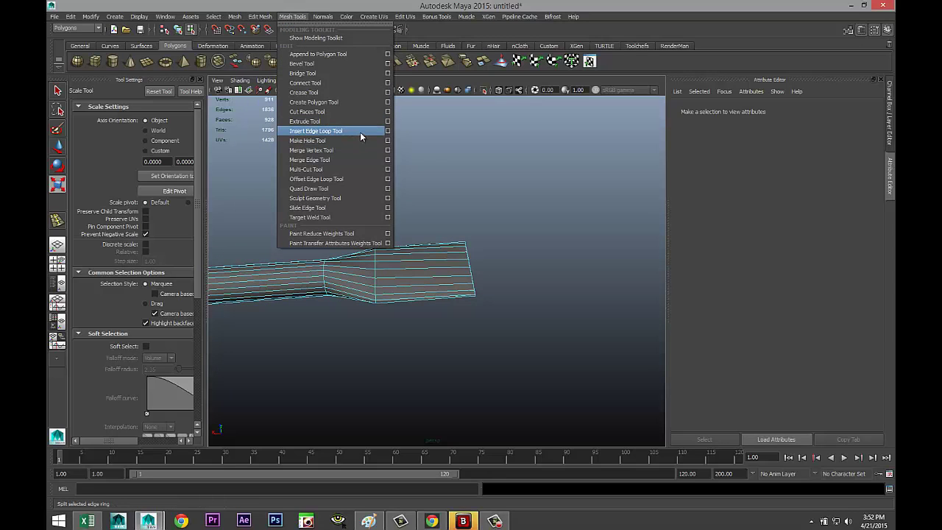
left_click(317, 131)
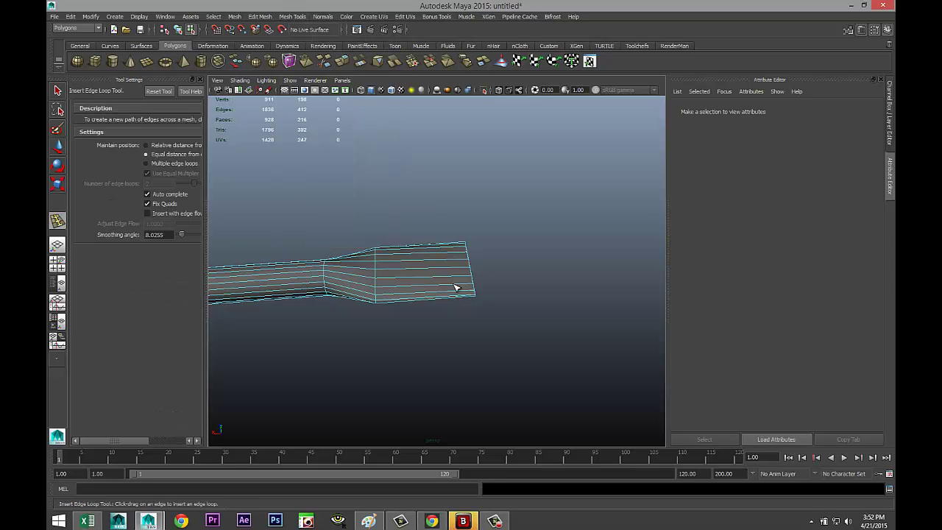
left_click_drag(457, 288, 455, 290)
scroll(476, 335, "down", 8)
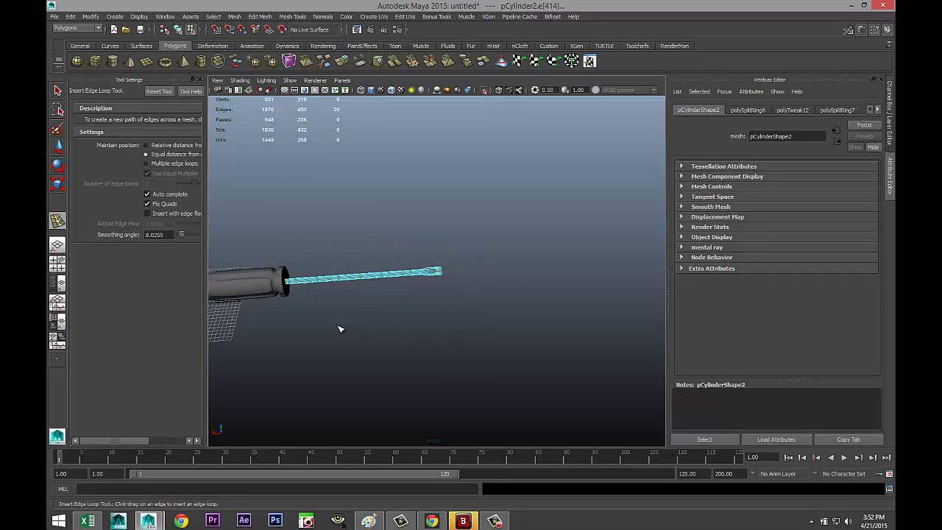
middle_click_drag(342, 328, 430, 335, "alt")
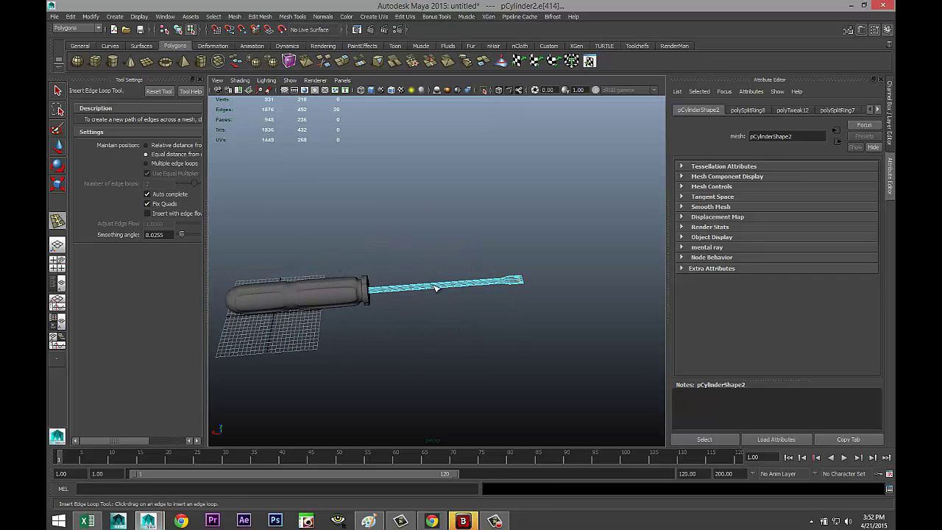
right_click_drag(434, 288, 477, 271)
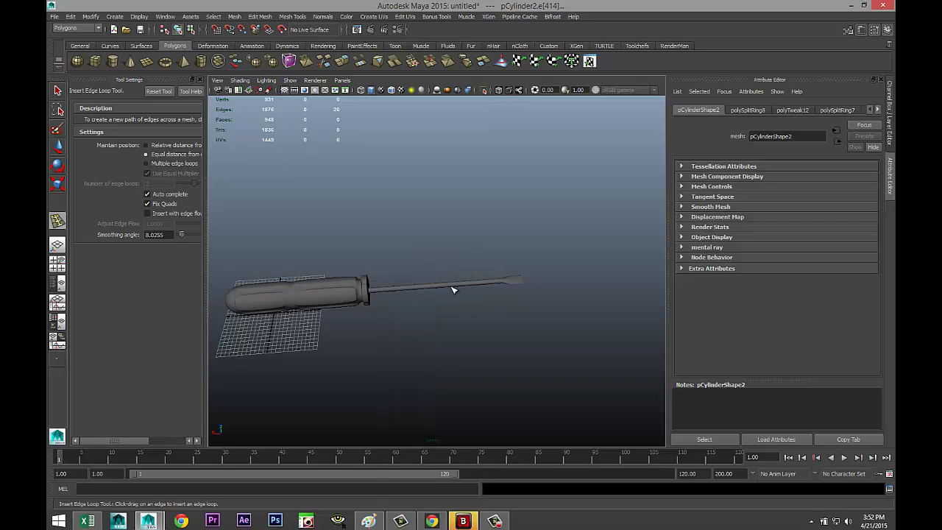
left_click(450, 285)
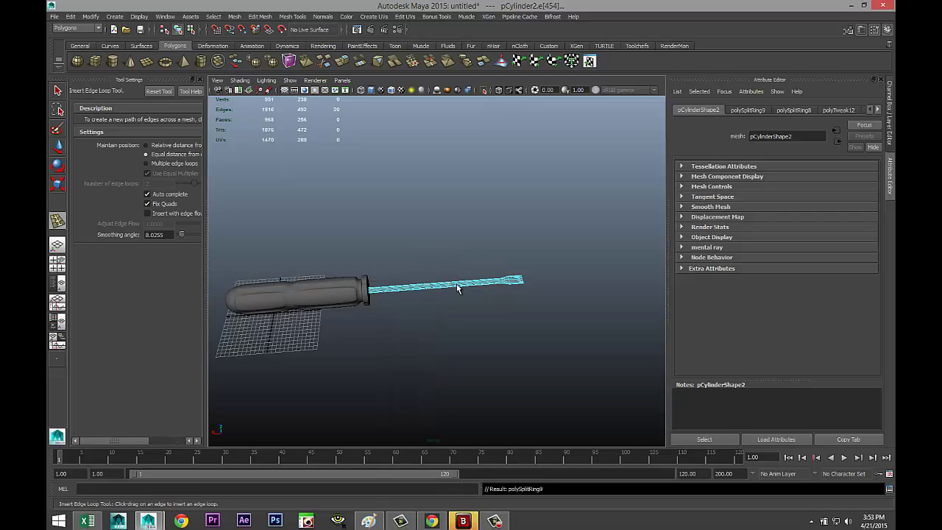
- Select the whole shaft as an object and assign it a new mia_material_x material
key("q")
right_click_drag(457, 287, 474, 278)
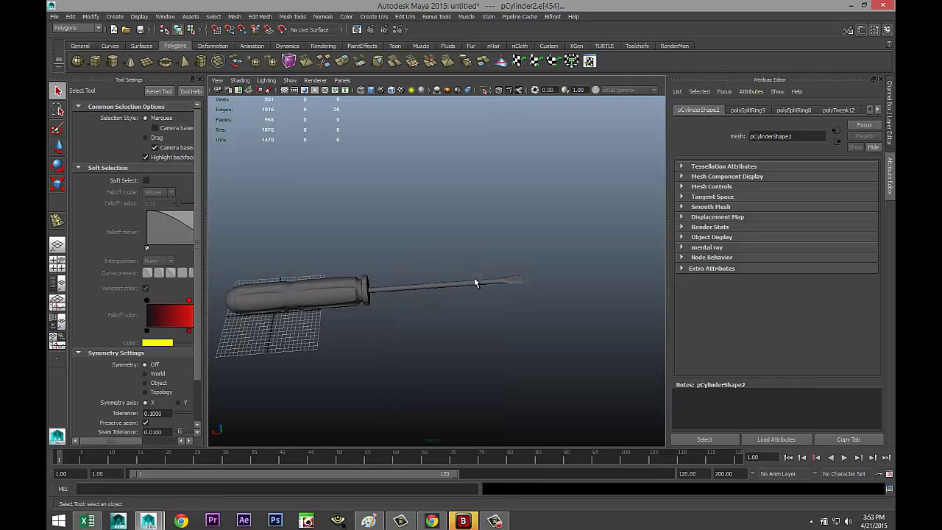
left_click(474, 280)
right_click(474, 280)
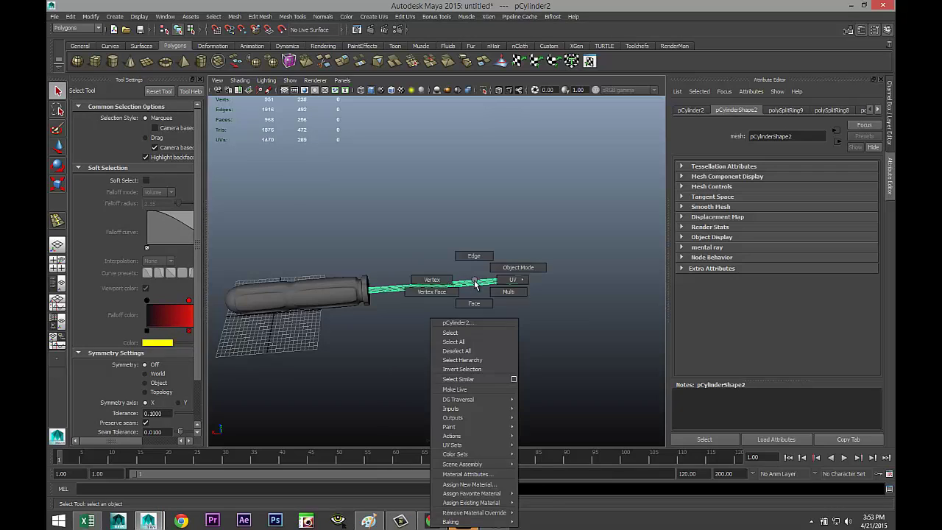
left_click(478, 484)
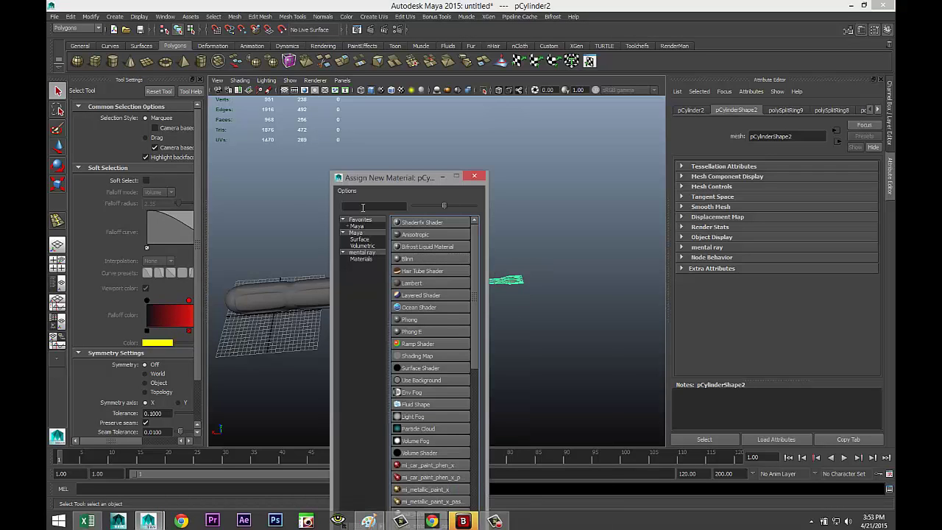
left_click(363, 207)
type("a")
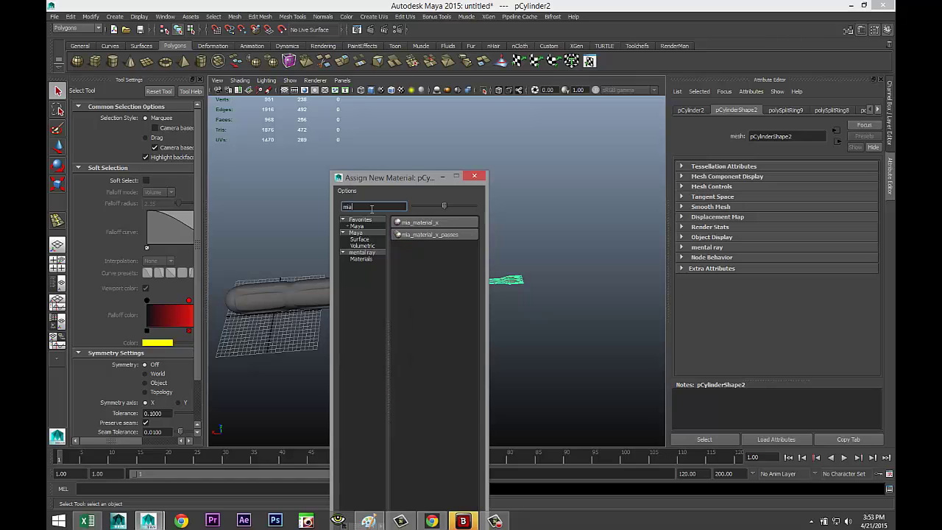
left_click(440, 223)
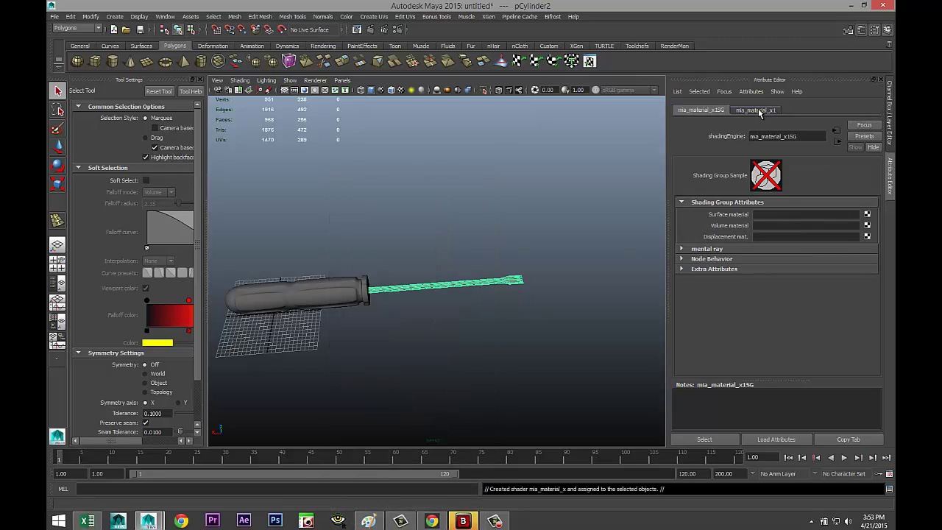
- Replace the shaft material's settings with the Chrome preset
left_click(759, 111)
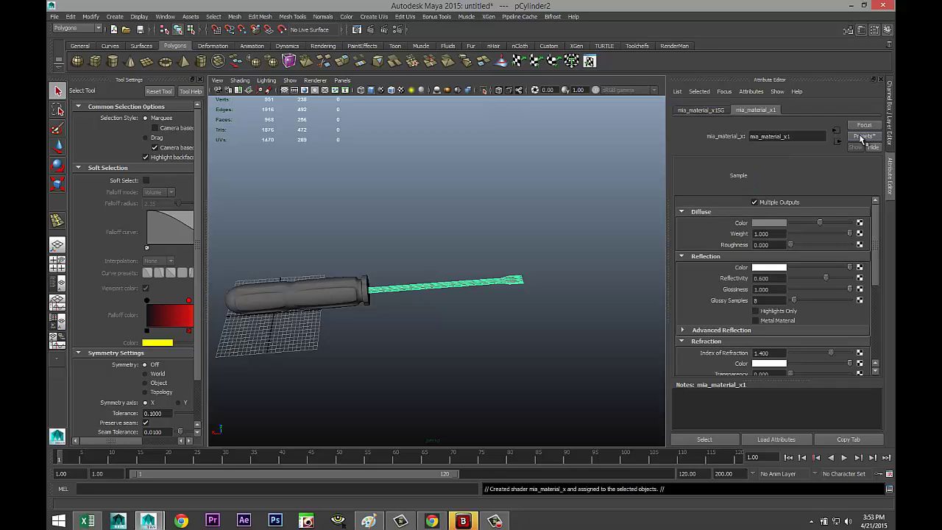
left_click(858, 140)
mouse_move(820, 160)
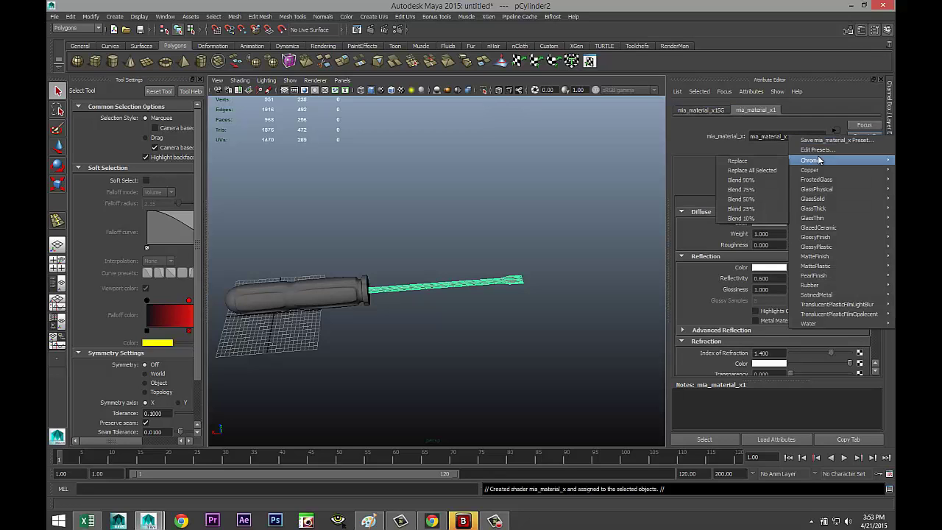
left_click(765, 161)
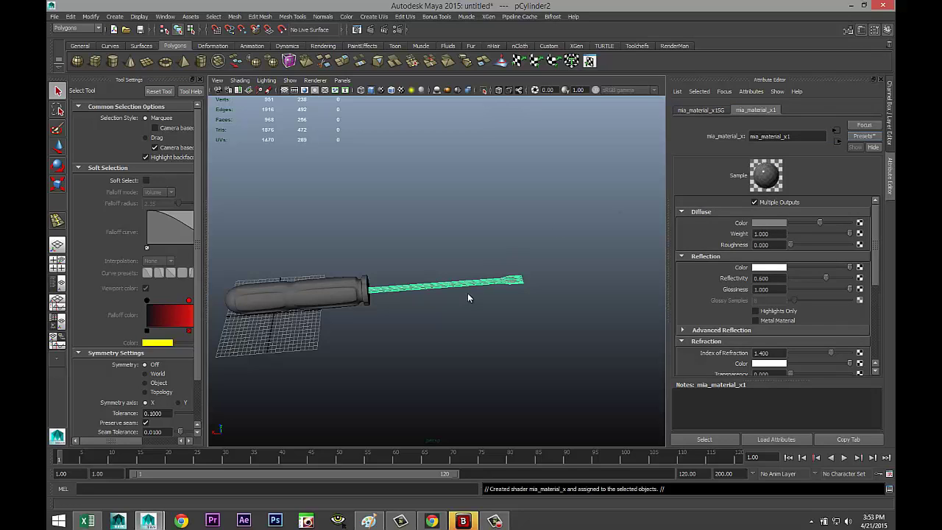
- Select the handle and assign it a new mia_material_x material
left_click_drag(400, 357, 298, 361, "alt")
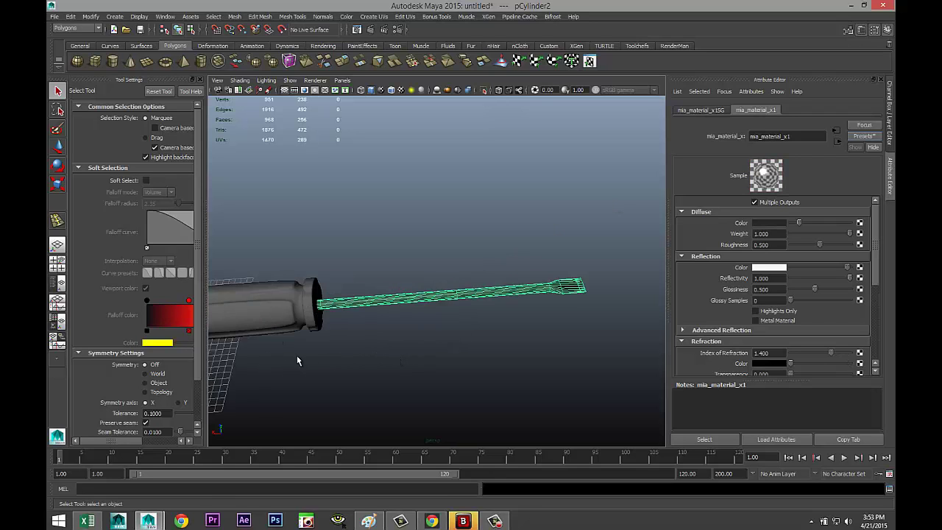
middle_click_drag(297, 362, 485, 341, "alt")
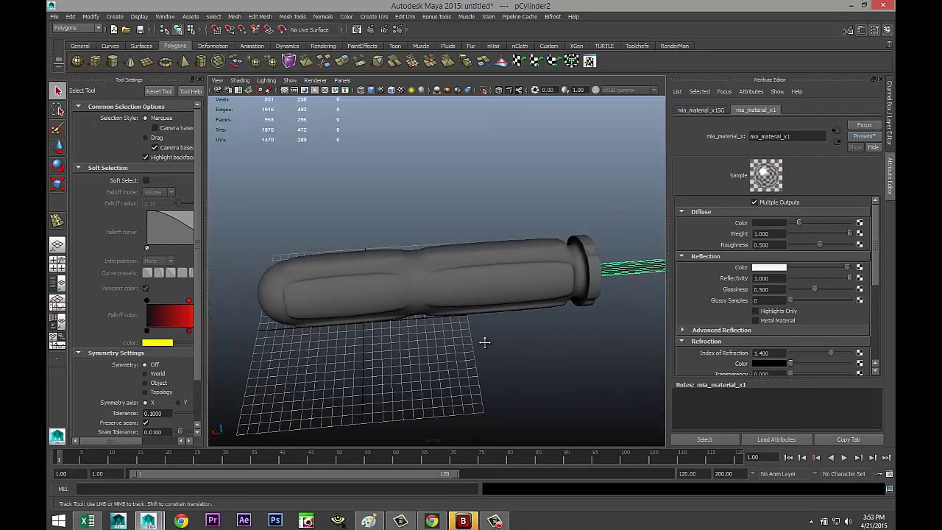
left_click_drag(485, 341, 395, 303, "alt")
left_click(413, 323)
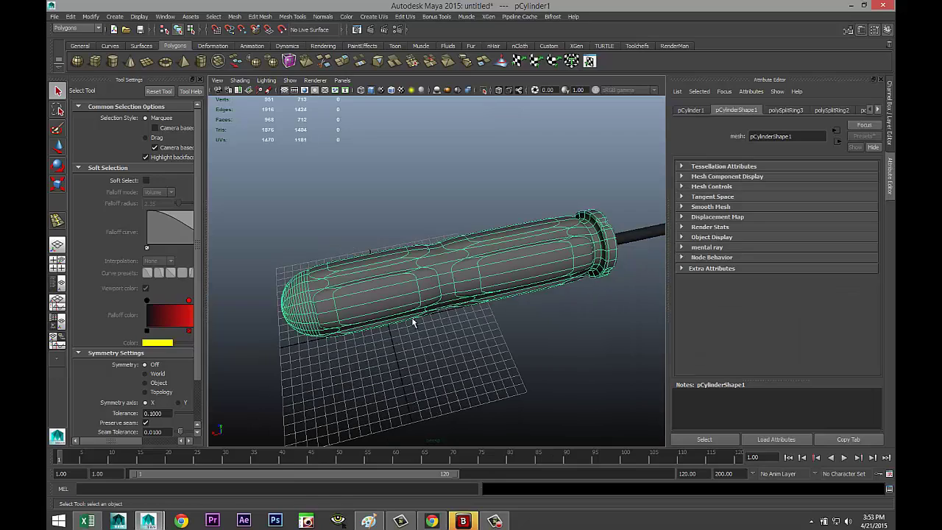
scroll(449, 343, "up", 3)
middle_click_drag(424, 345, 473, 328, "alt")
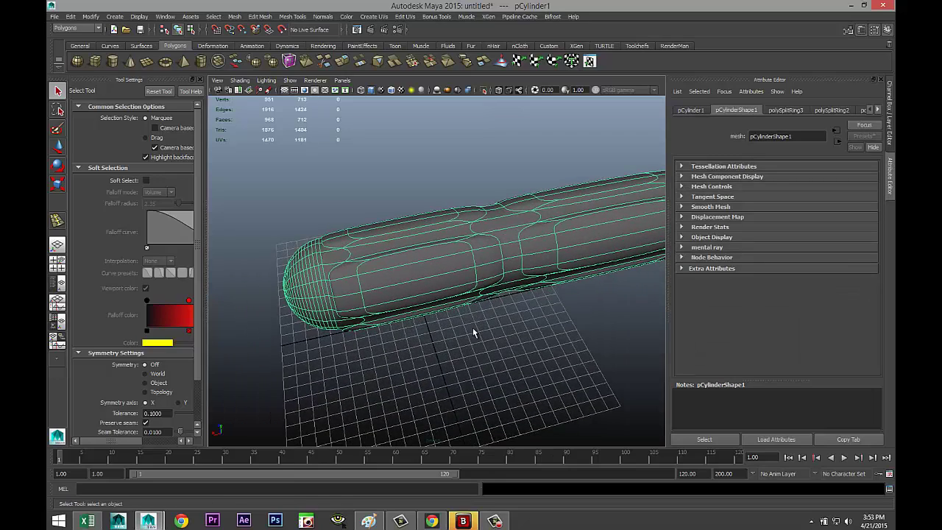
left_click_drag(473, 332, 472, 343, "alt")
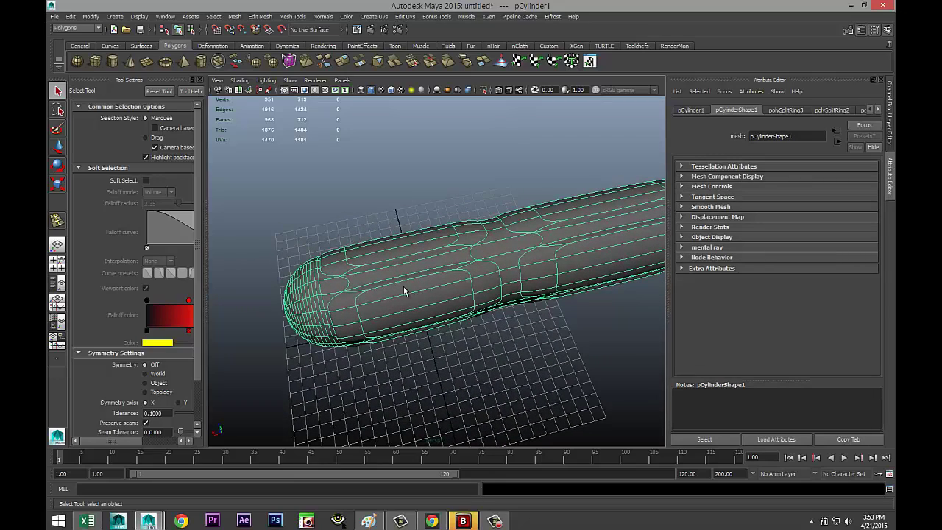
scroll(430, 298, "down", 3)
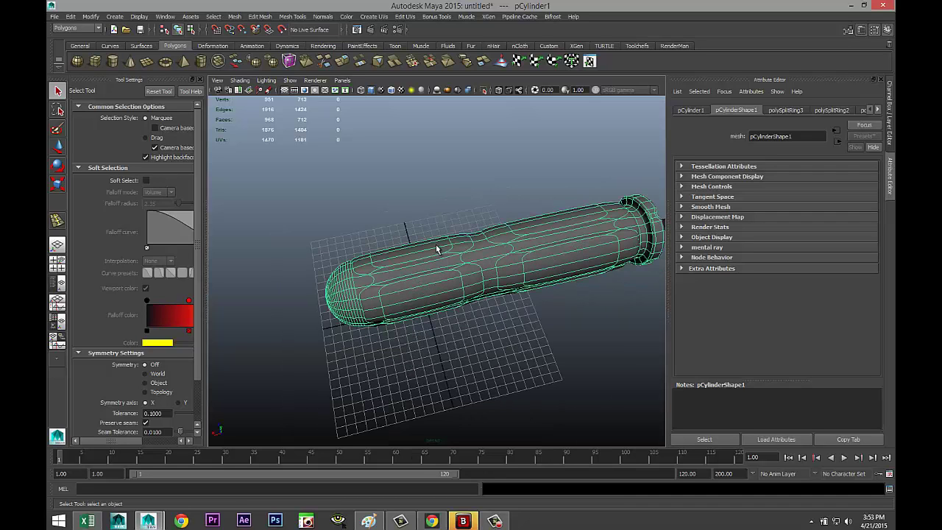
right_click_drag(436, 249, 446, 451)
left_click(379, 207)
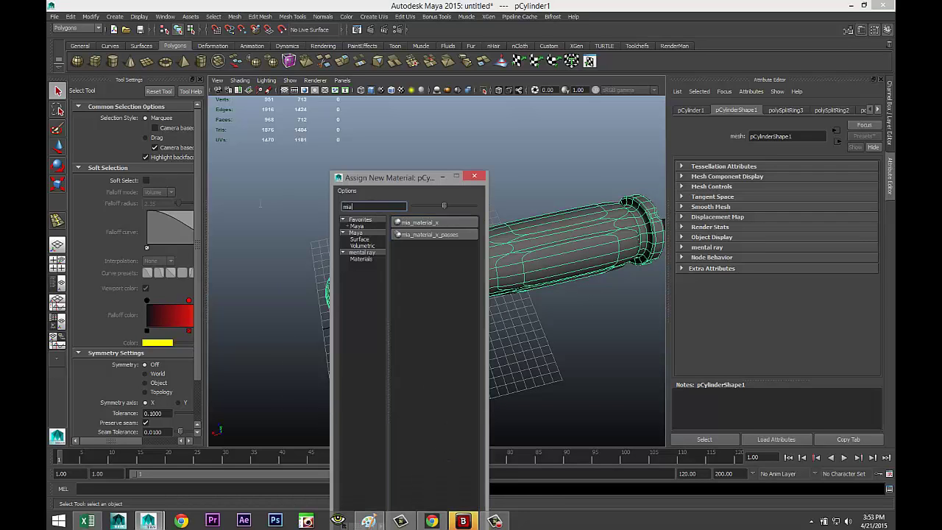
left_click(427, 223)
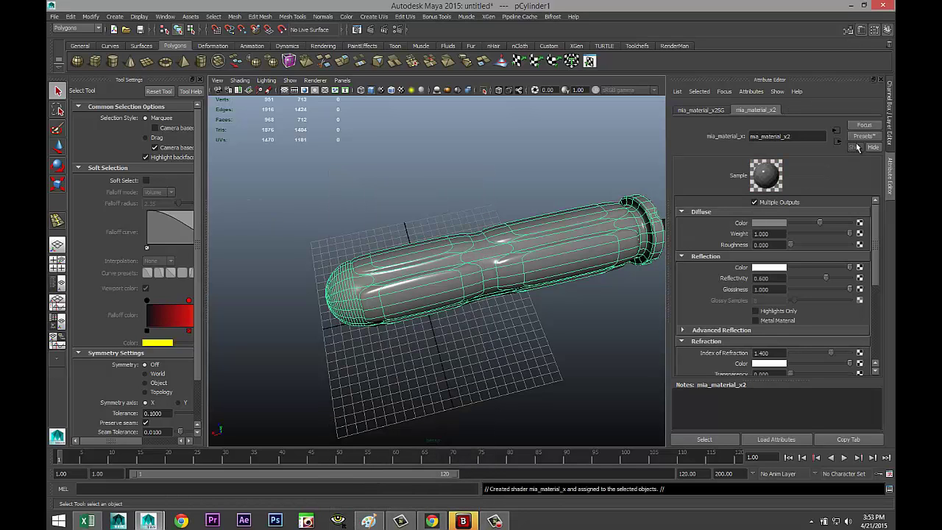
- Replace the handle material's settings with the Rubber preset
left_click(866, 139)
mouse_move(830, 295)
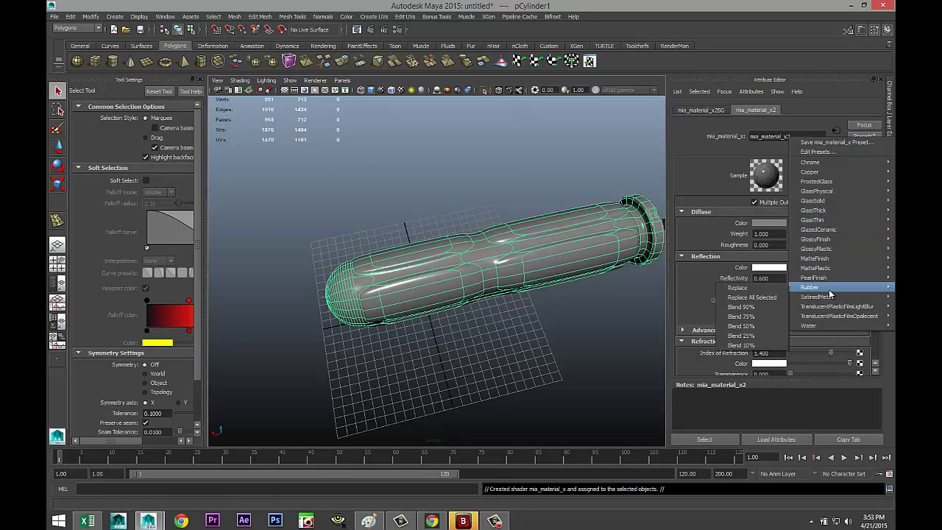
left_click(767, 291)
- Select all faces of one raised side panel near the handle's rounded end, including its border ring
scroll(459, 322, "up", 3)
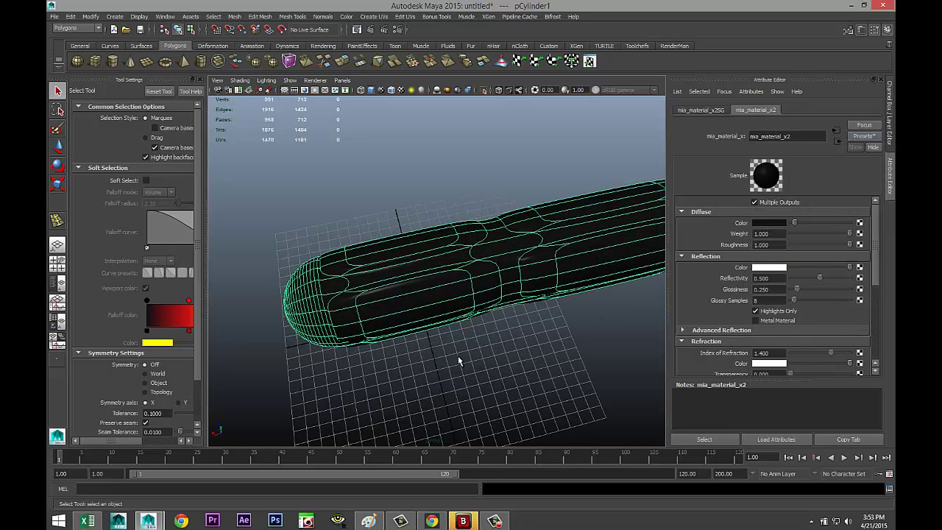
left_click(458, 358)
scroll(434, 339, "up", 2)
left_click(414, 312)
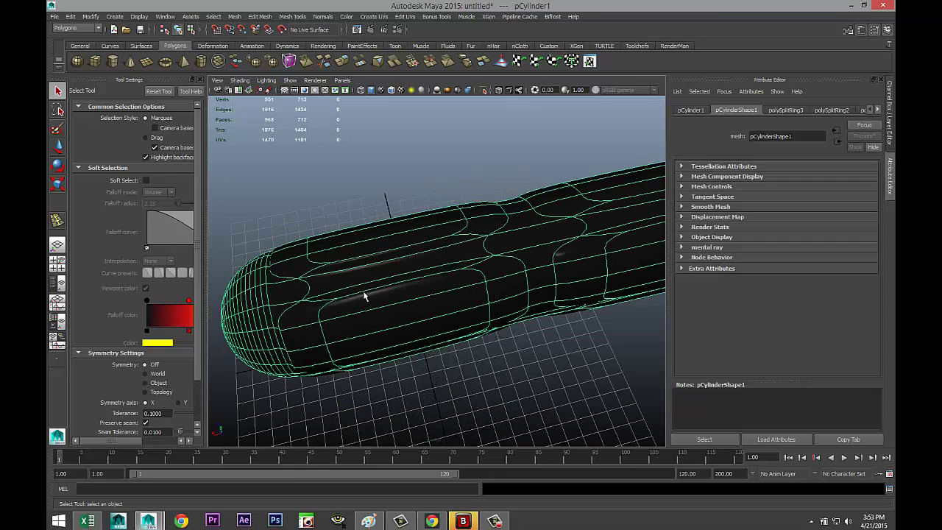
right_click(364, 290)
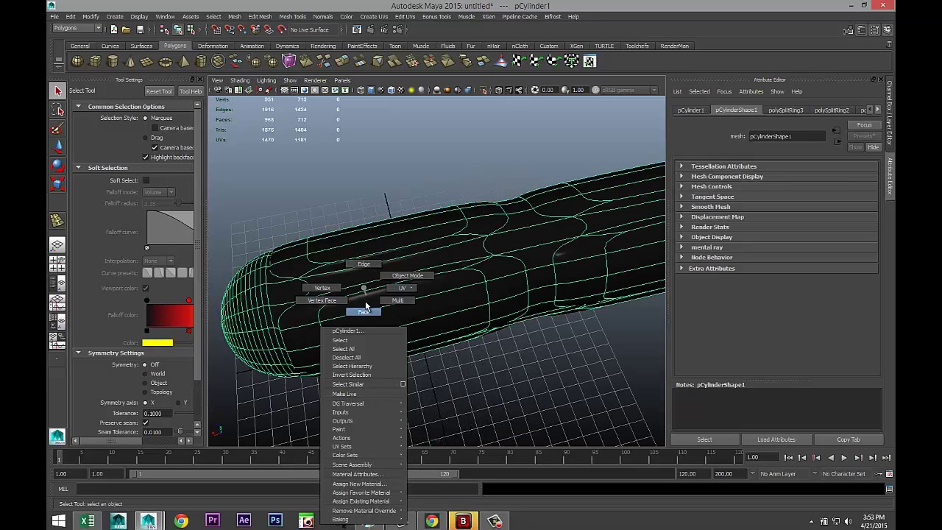
left_click(364, 309)
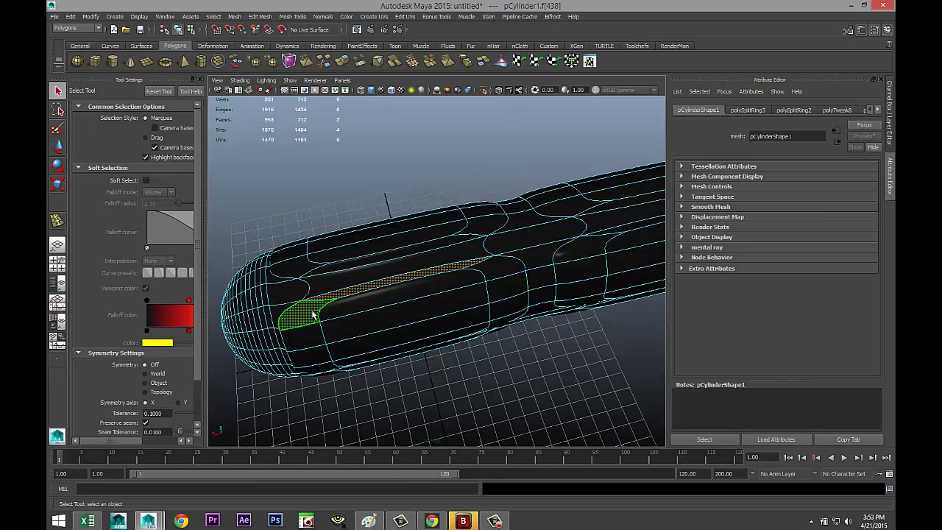
double_click(315, 316)
left_click_drag(504, 363, 499, 348, "alt")
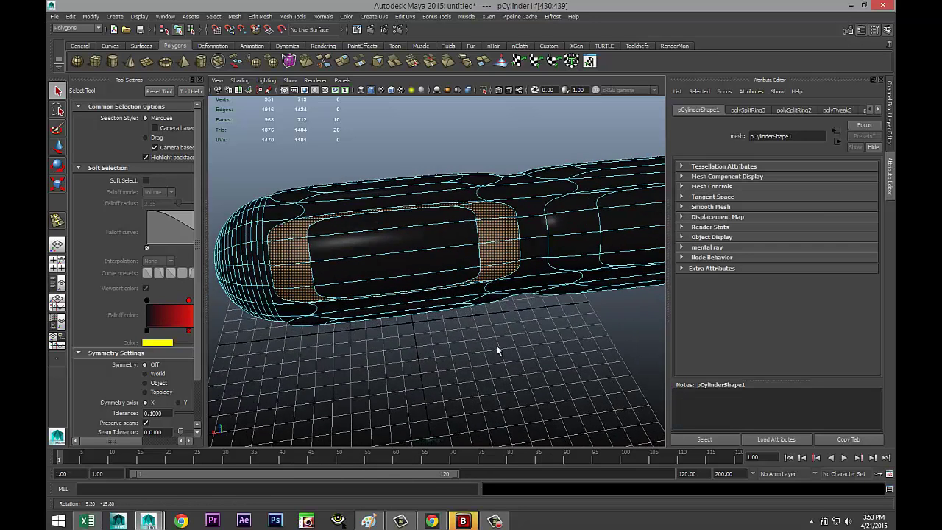
left_click(395, 288, "shift")
left_click(392, 262, "shift")
left_click(392, 237, "shift")
left_click(391, 229, "shift")
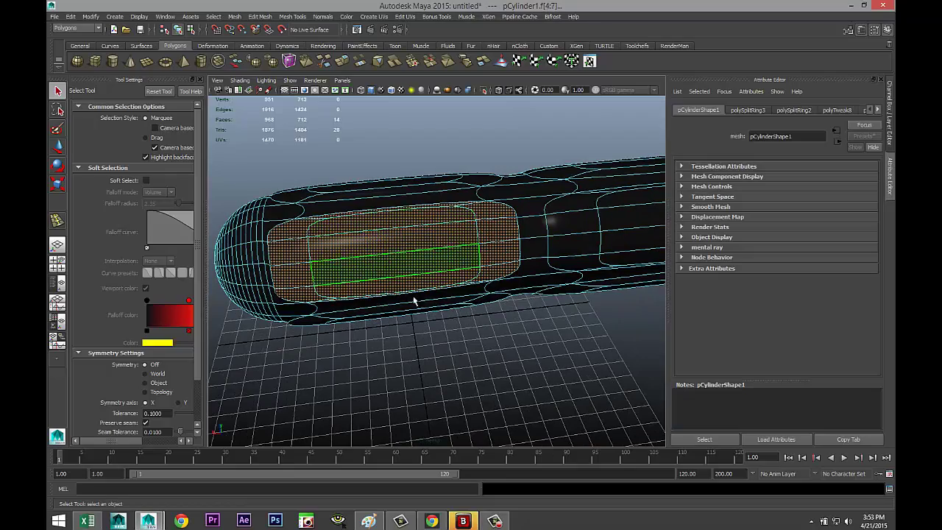
- Add all faces of two more raised side panels near the handle's rounded end to the selection, including their border rings
left_click_drag(417, 315, 588, 356, "alt")
left_click(506, 350, "shift")
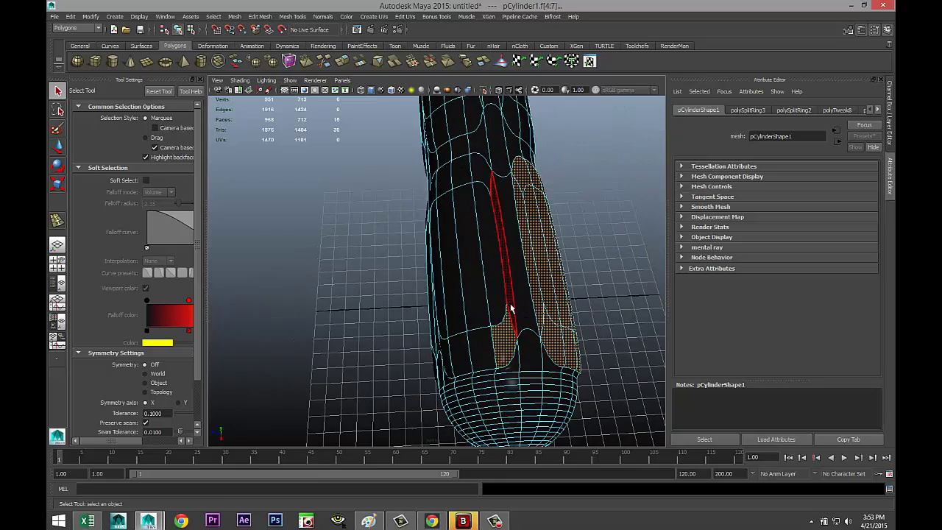
double_click(508, 313, "shift")
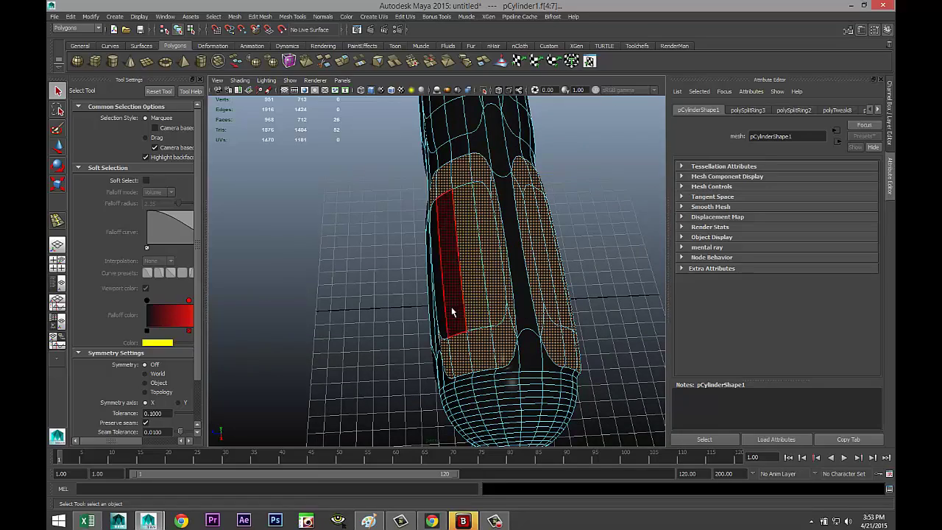
left_click_drag(395, 343, 541, 254, "alt")
double_click(524, 222, "shift")
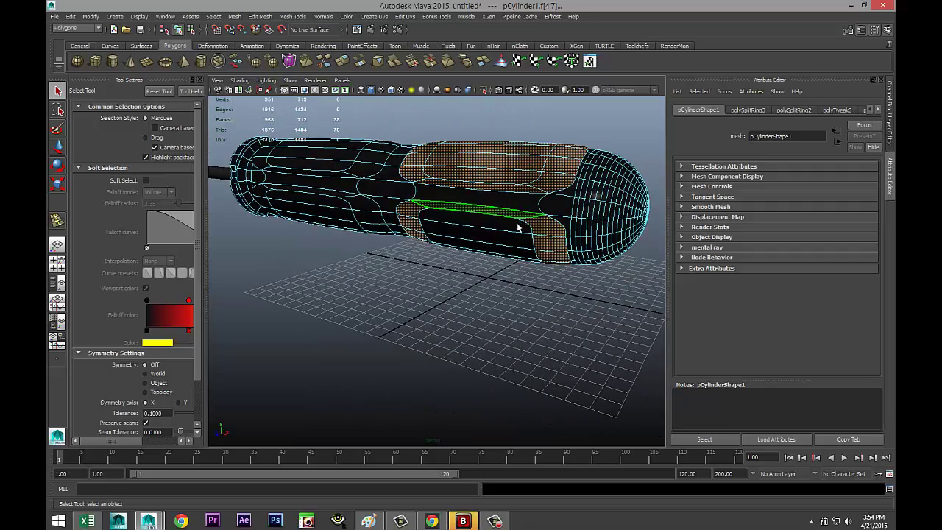
double_click(504, 242, "shift")
- Add the last raised side panel near the handle's rounded end to the face selection, with its border ring and centre faces
mouse_move(505, 253)
left_mouse_down("alt")
mouse_move(488, 273)
mouse_move(493, 252)
left_mouse_up("alt")
left_click_drag(567, 292, 471, 276, "alt")
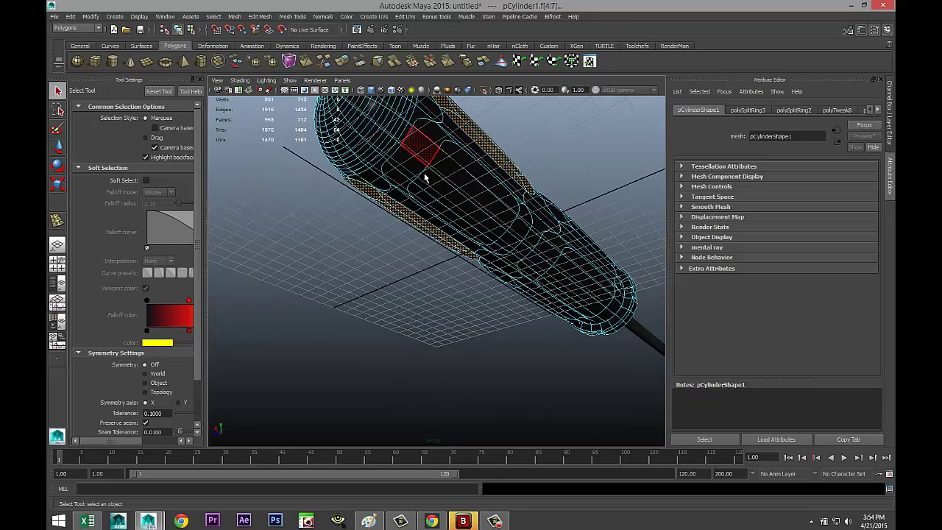
left_click_drag(431, 208, 435, 168, "alt")
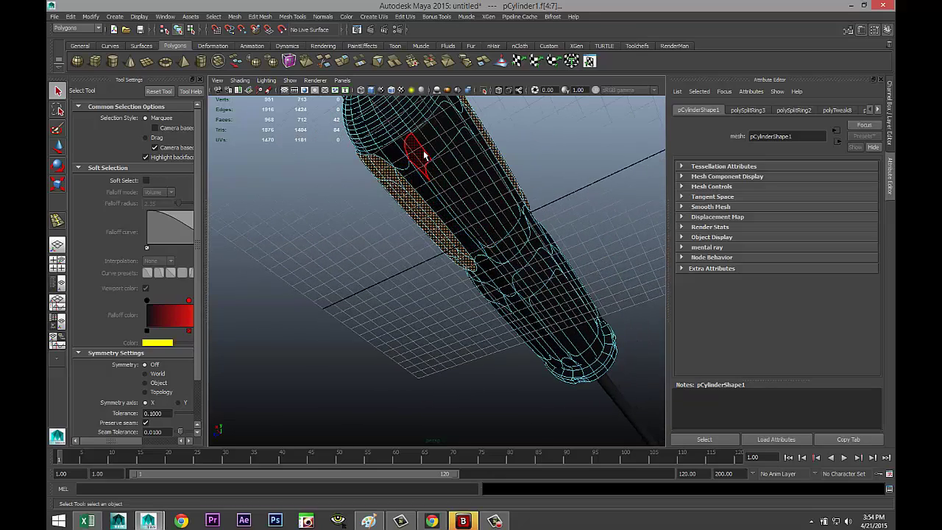
left_click(421, 153, "shift")
double_click(431, 190, "shift")
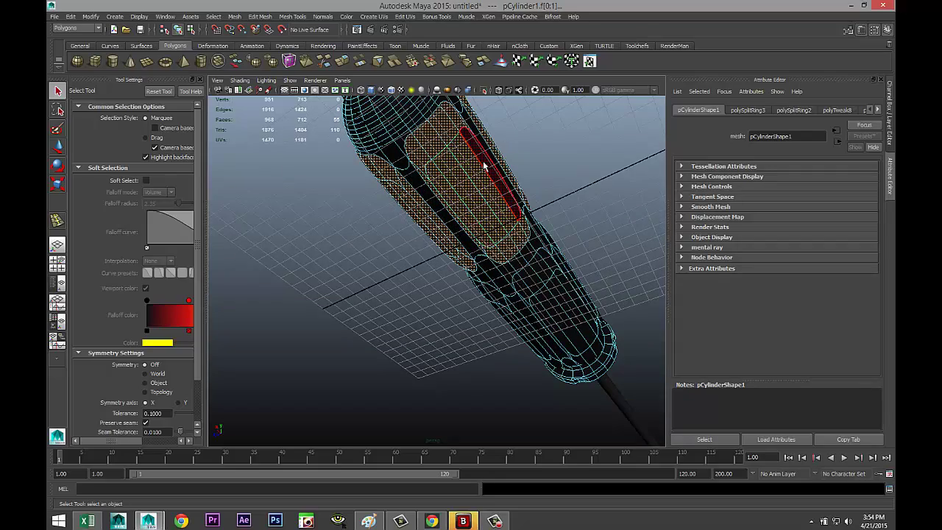
left_click(489, 185, "shift")
- Add the border rings of all four raised panels on the shaft half of the handle to the face selection
left_click_drag(489, 185, 469, 275, "alt")
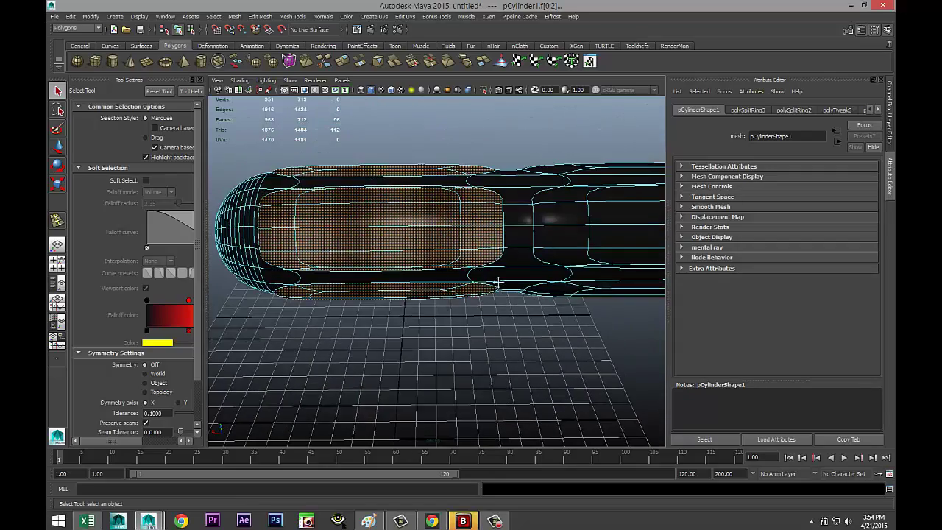
middle_click_drag(498, 282, 352, 316, "alt")
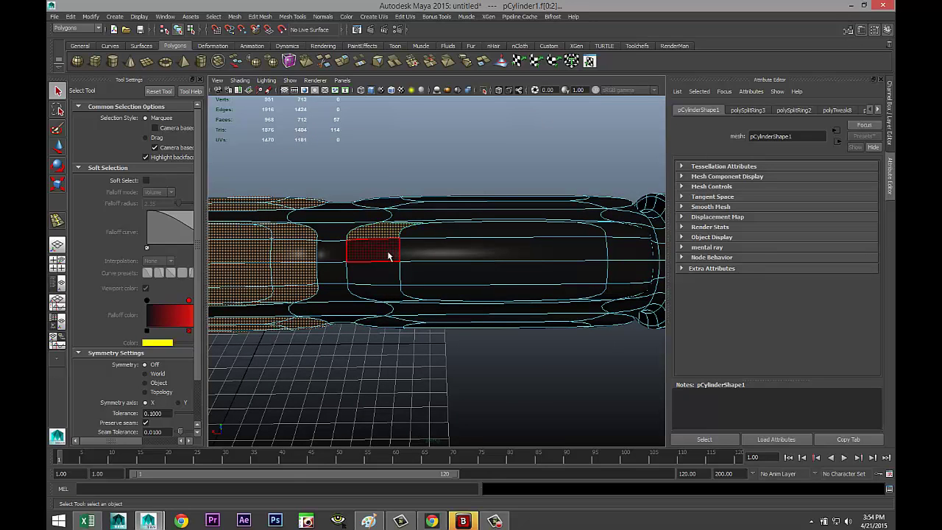
double_click(371, 247, "shift")
left_click_drag(444, 281, 413, 265, "alt")
double_click(382, 253, "shift")
left_click(398, 269, "shift")
double_click(398, 269, "shift")
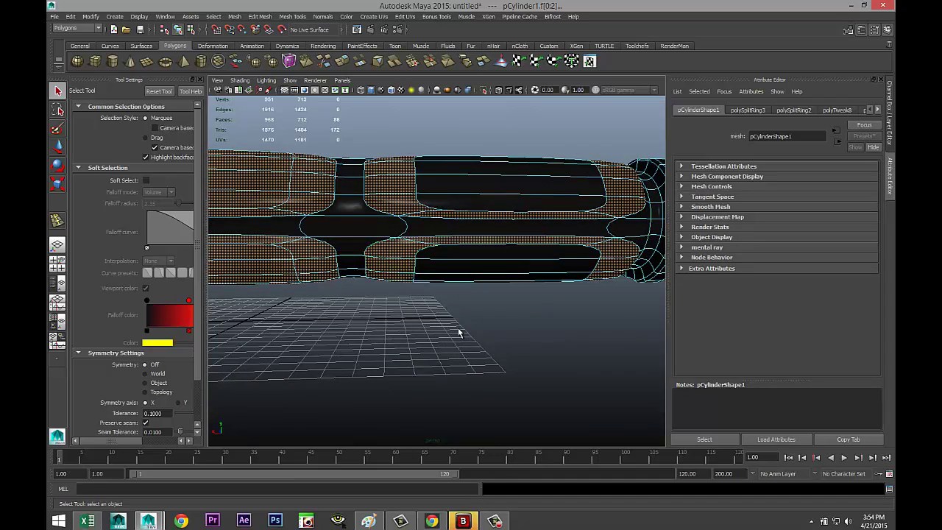
left_click_drag(459, 330, 404, 240, "alt")
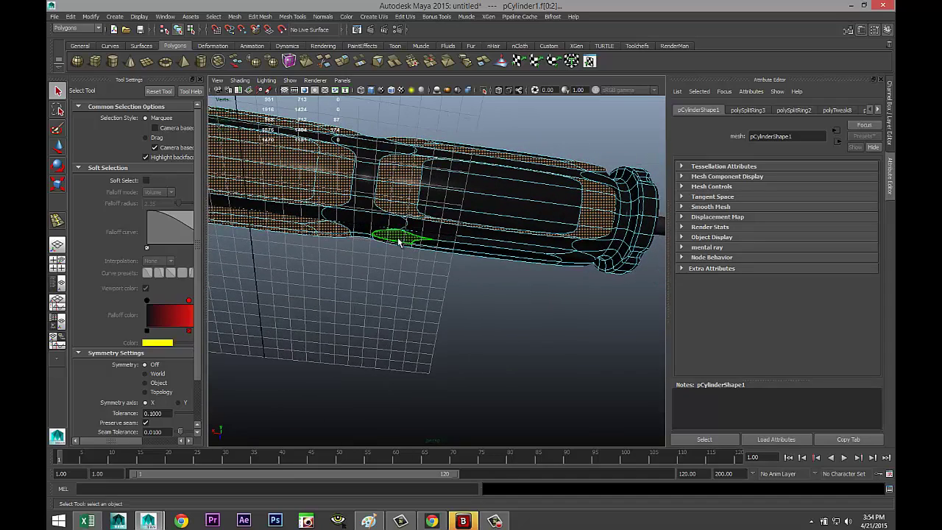
double_click(391, 250, "shift")
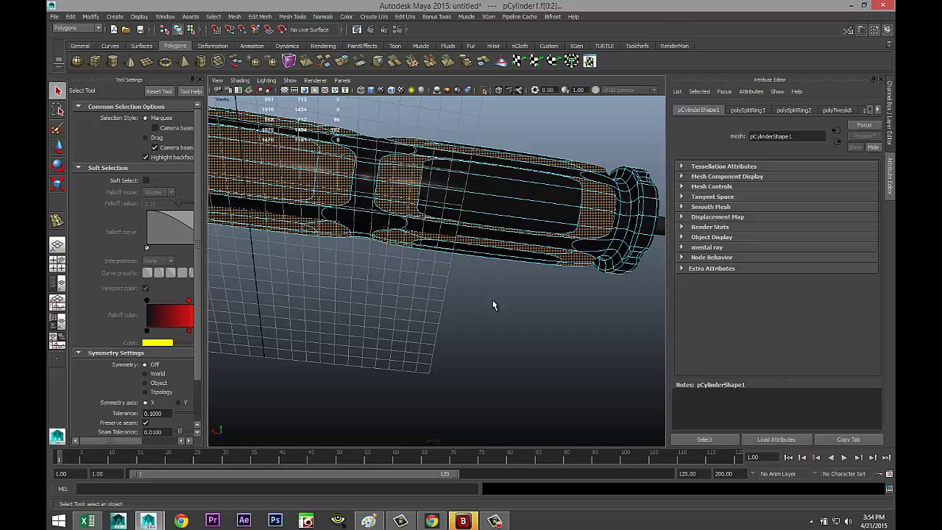
- Add the long centre faces inside two of the shaft-side panels to the selection
left_click_drag(492, 304, 491, 329, "alt")
left_click(526, 208, "shift")
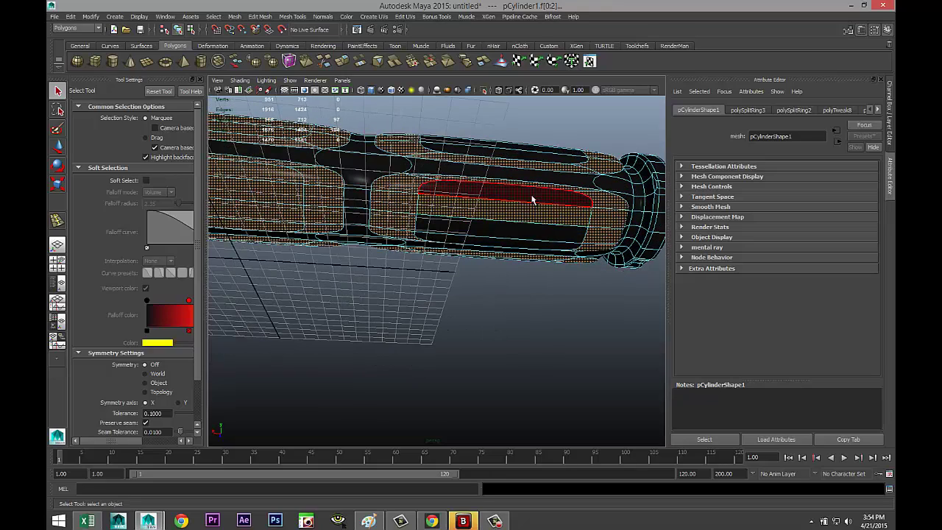
left_click(532, 200, "shift")
left_click(528, 231, "shift")
left_click(526, 246, "shift")
left_click_drag(531, 293, 544, 368, "alt")
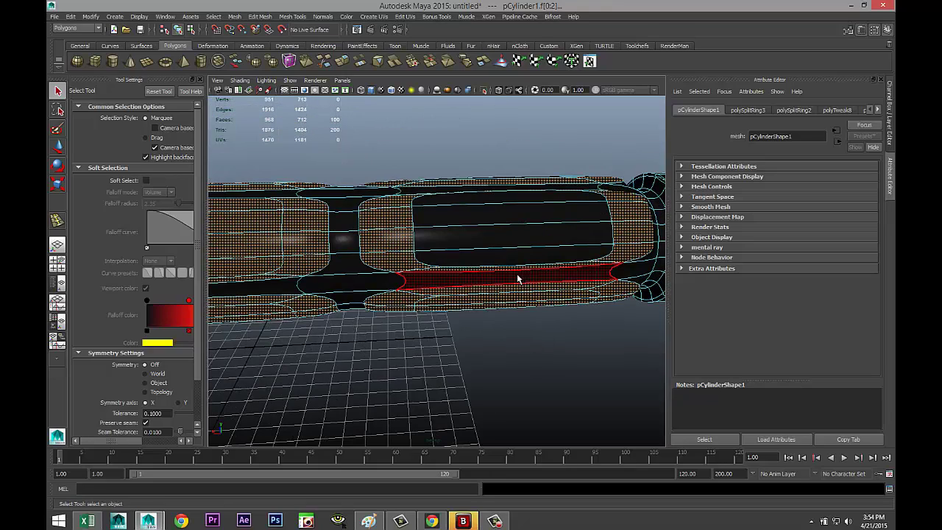
left_click(516, 266, "shift")
left_click(514, 252, "shift")
left_click(508, 231, "shift")
left_click(505, 212, "shift")
left_click(501, 198, "shift")
- Add the centre faces of the remaining two shaft-side panels, completing the selection of all raised handle panels
left_click_drag(528, 257, 530, 331, "alt")
left_click(513, 288, "shift")
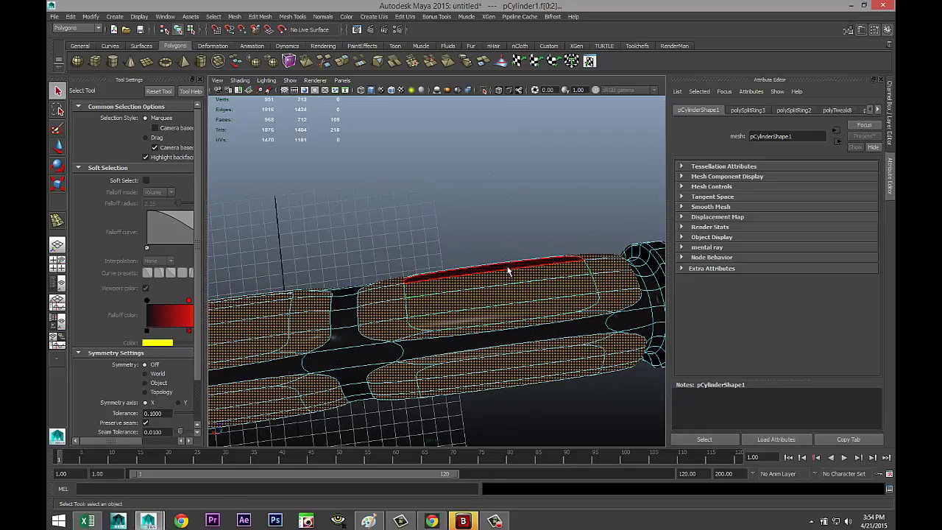
left_click(508, 272, "shift")
left_click(567, 348, "shift")
left_click_drag(568, 348, 507, 217, "alt")
left_click(507, 236, "shift")
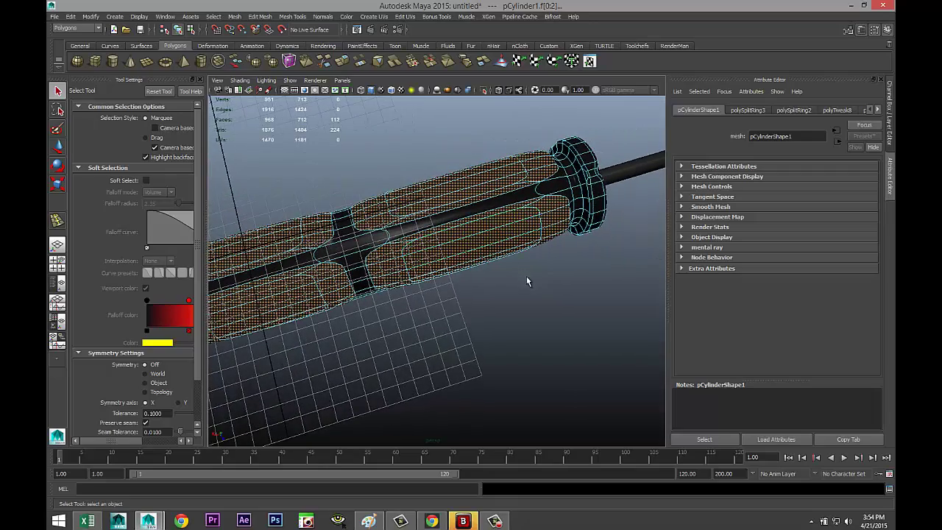
- Assign a new mia_material_x material to the selected panel faces
mouse_move(527, 282)
left_mouse_down("alt")
mouse_move(564, 339)
mouse_move(435, 331)
mouse_move(515, 301)
mouse_move(532, 320)
mouse_move(527, 266)
left_mouse_up("alt")
right_click(528, 265)
right_click_drag(516, 405, 524, 467)
left_click(408, 223)
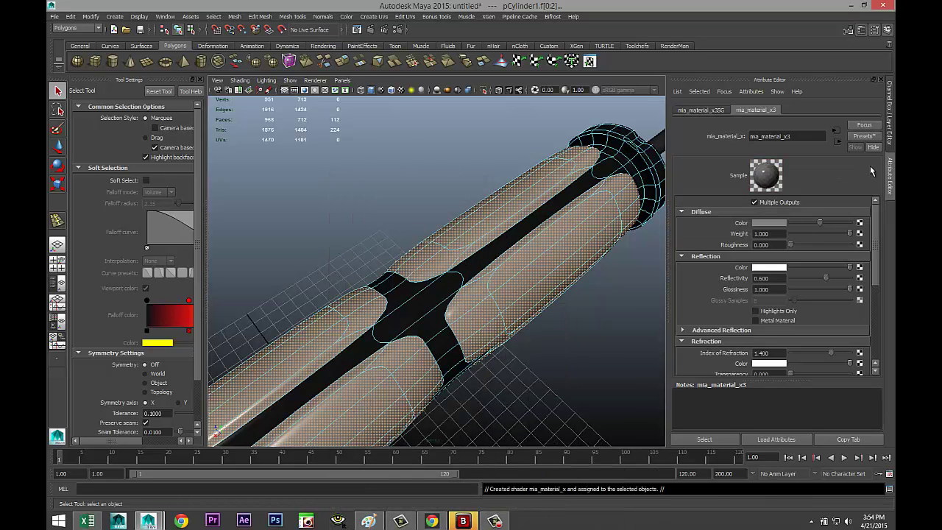
- Replace the panel material's settings with the Rubber preset
left_click(865, 137)
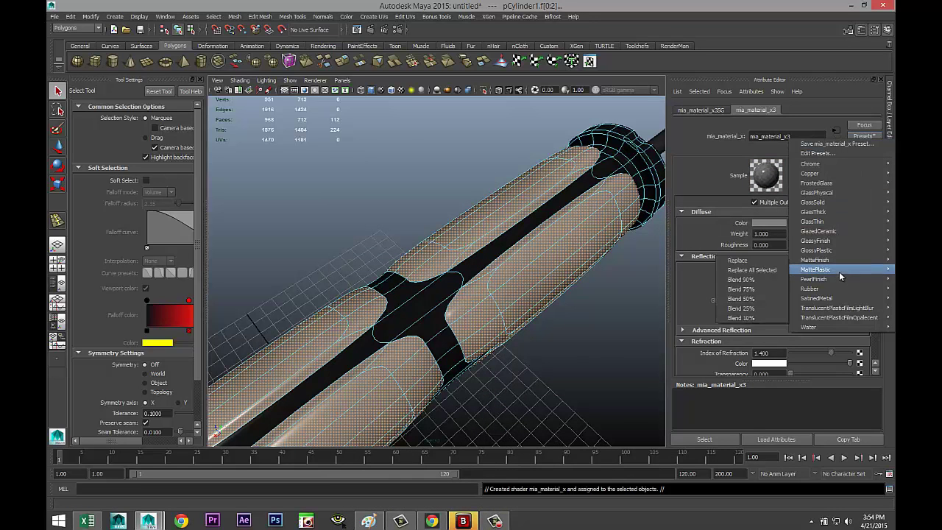
mouse_move(825, 289)
left_click(774, 290)
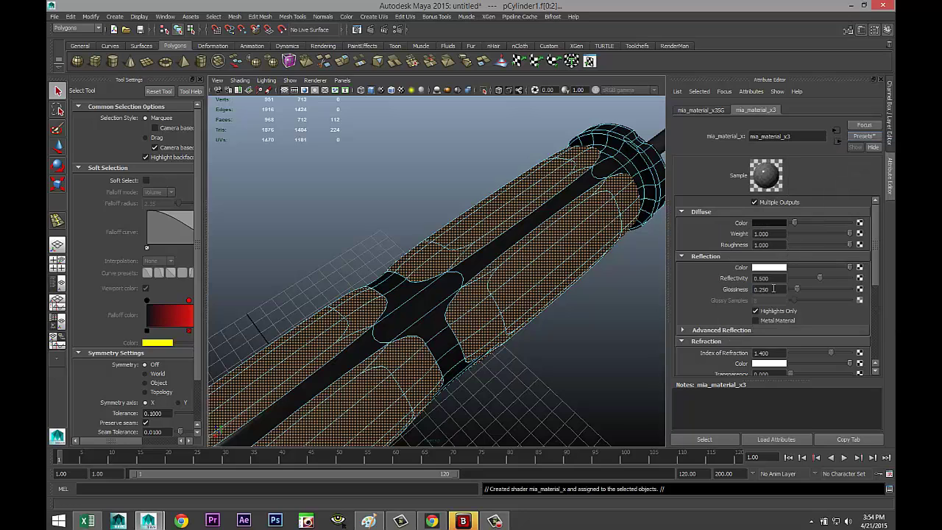
- Set the panel material's diffuse color to orange with hue 32.36, saturation 1 and value 1, and deselect the faces
left_click(781, 222)
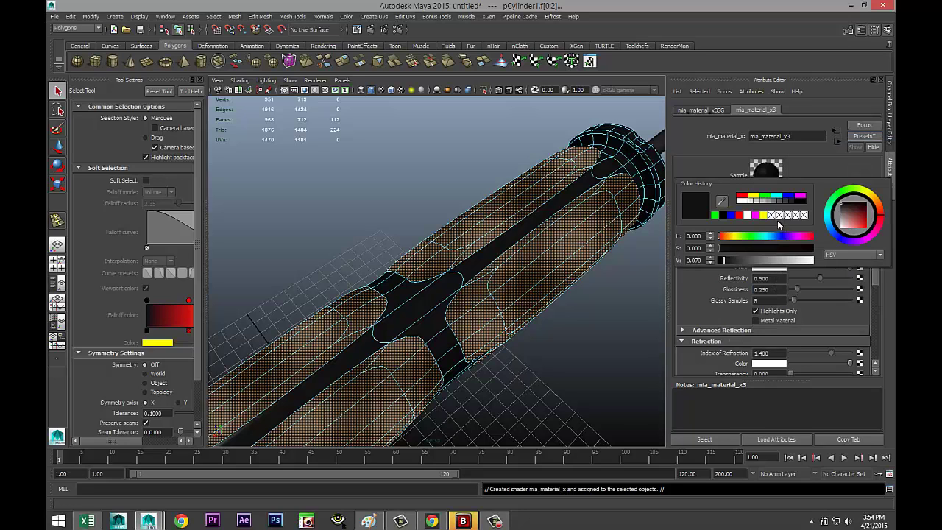
left_click(742, 197)
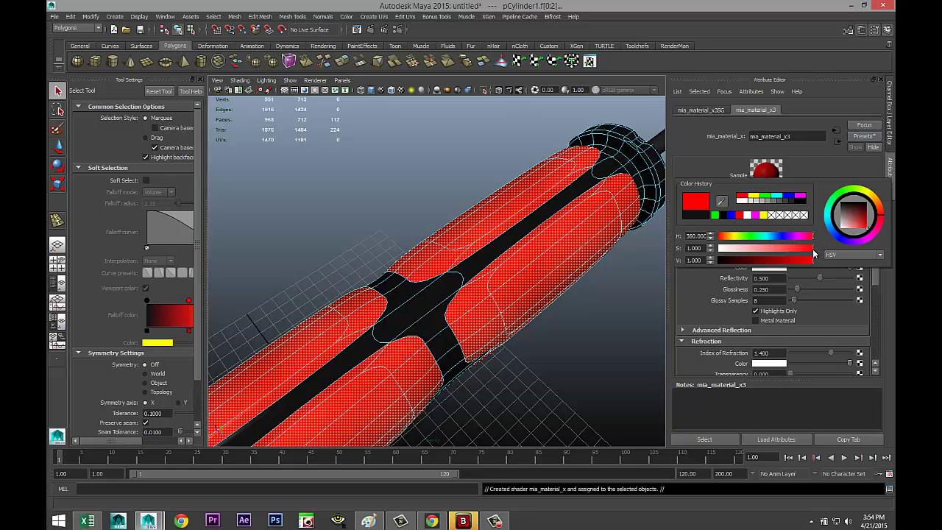
mouse_move(813, 249)
left_mouse_down()
mouse_move(763, 246)
mouse_move(814, 250)
left_mouse_up()
left_click_drag(727, 239, 730, 241)
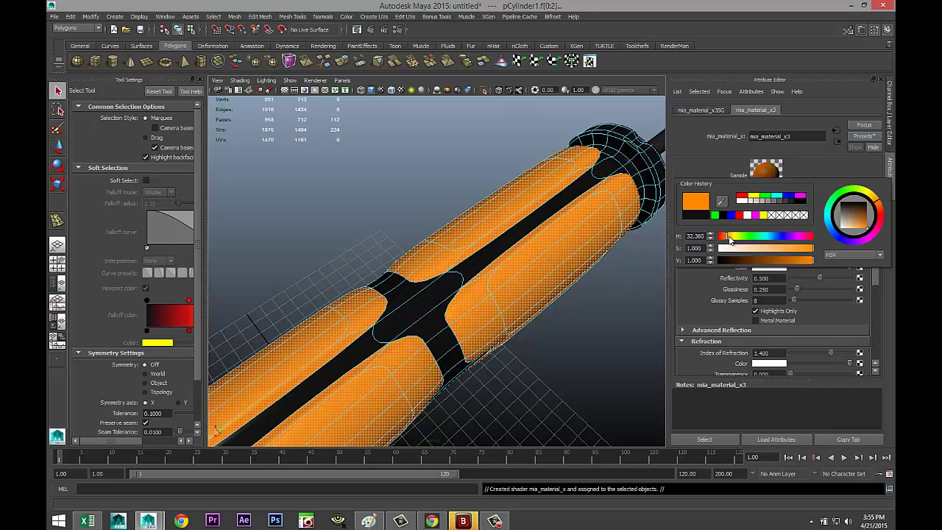
left_click(565, 318)
- Select the full ring of triangular faces around the centre point of the handle's rounded end
scroll(560, 323, "down", 5)
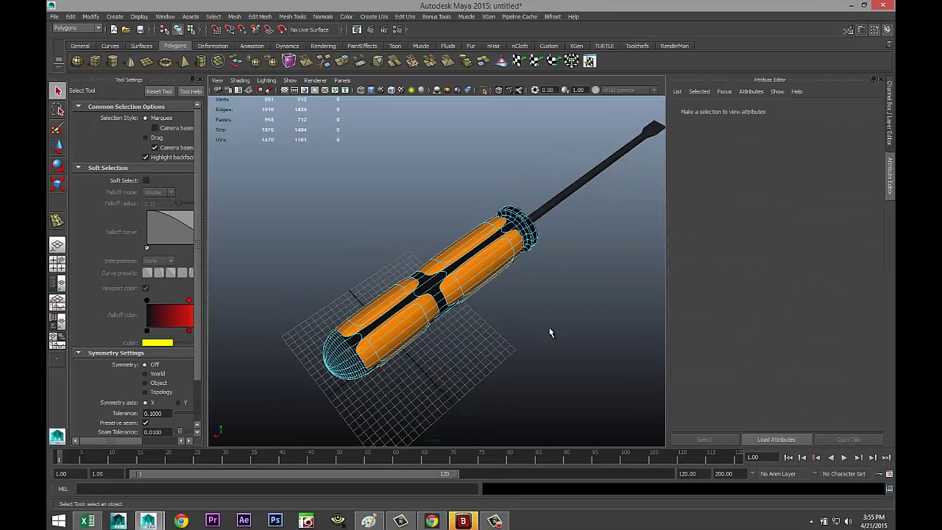
left_click_drag(547, 335, 534, 292, "alt")
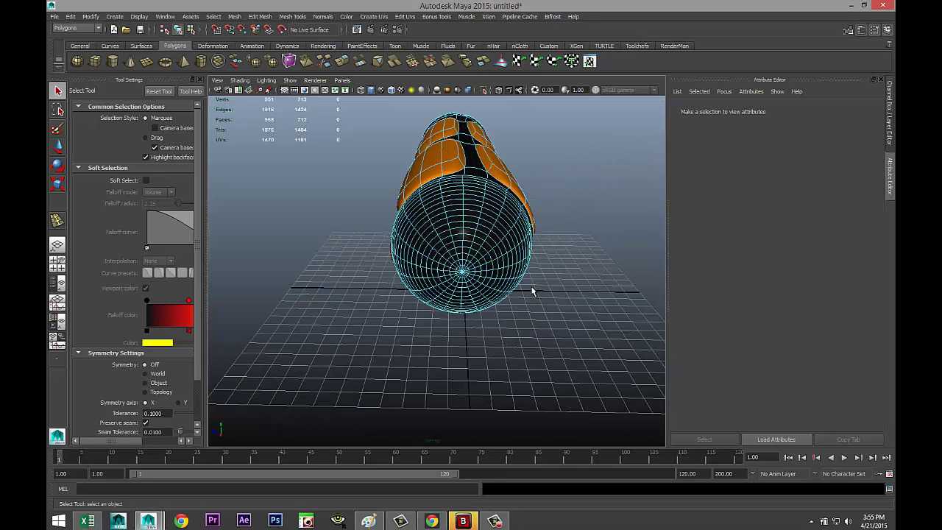
scroll(524, 297, "up", 3)
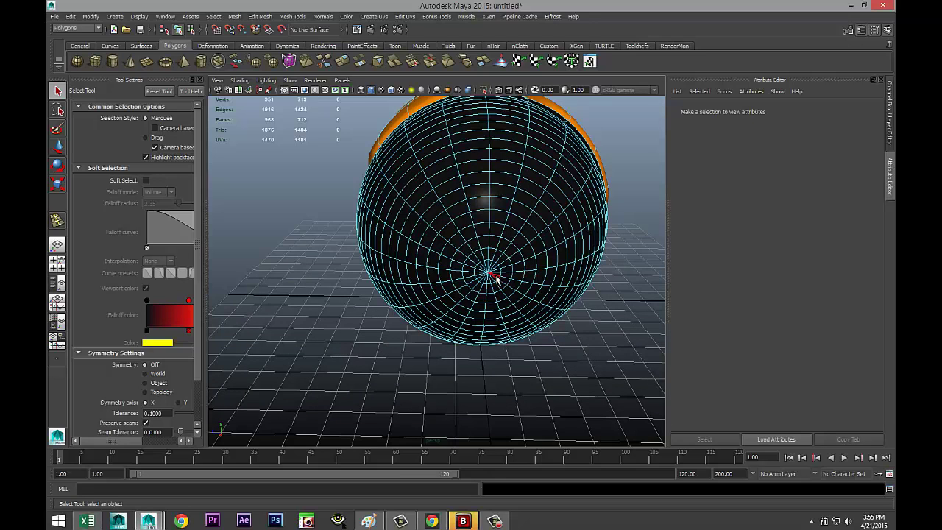
scroll(496, 279, "up", 5)
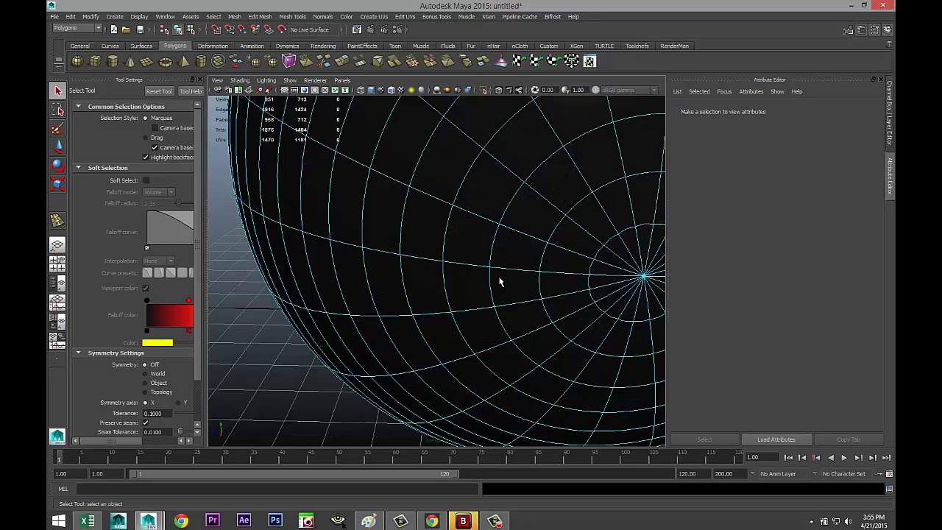
left_click(599, 273)
left_click(605, 274, "shift")
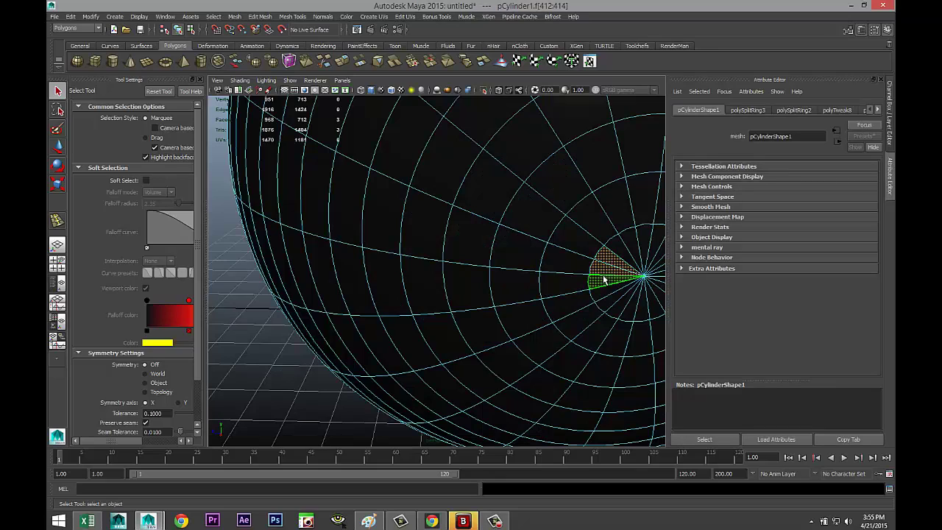
mouse_move(588, 297)
left_mouse_down("alt")
mouse_move(563, 285)
mouse_move(576, 292)
left_mouse_up("alt")
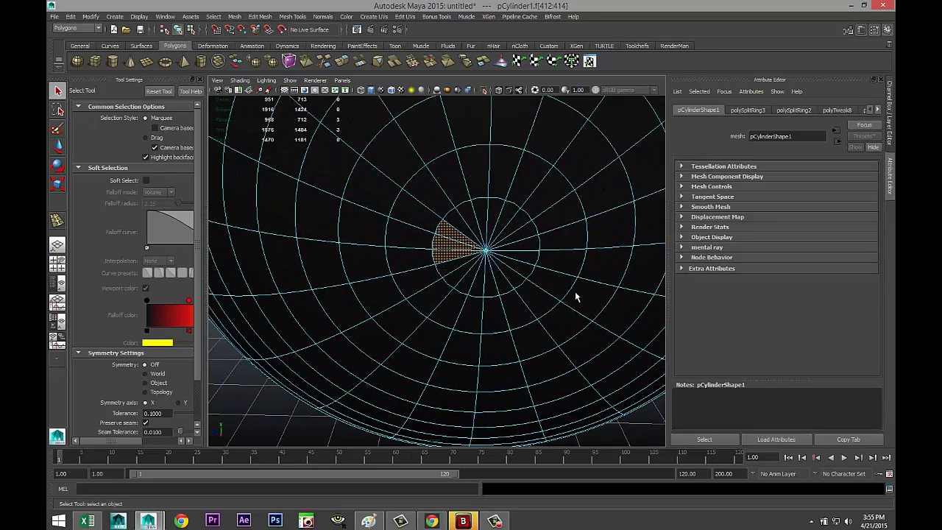
left_click(468, 228, "shift")
left_click(473, 219, "shift")
left_click(481, 220, "shift")
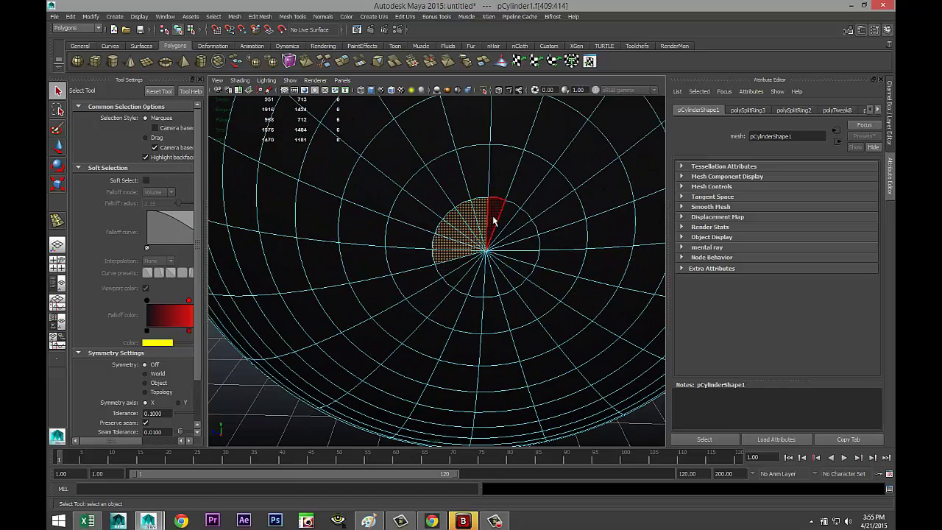
left_click(493, 218, "shift")
left_click(508, 223, "shift")
left_click(520, 229, "shift")
left_click(525, 248, "shift")
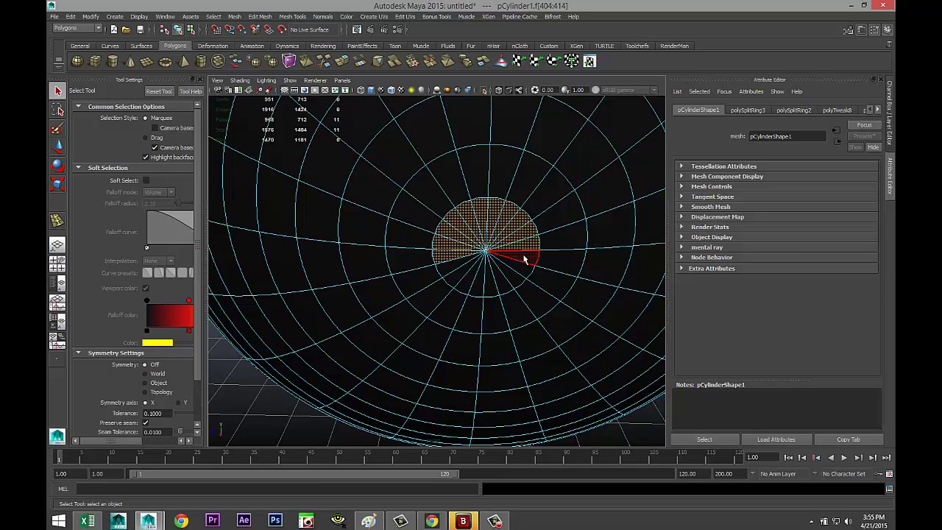
left_click(519, 268, "shift")
left_click(508, 274, "shift")
left_click(499, 280, "shift")
left_click(491, 283, "shift")
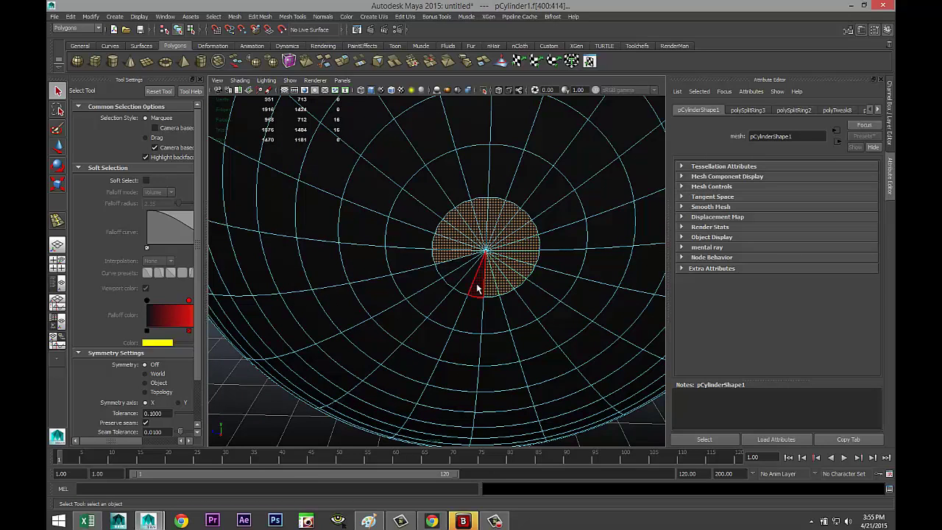
left_click(450, 279, "shift")
- Grow the face selection ring by ring from the handle's end centre until it covers most of the rounded end
scroll(469, 319, "down", 8)
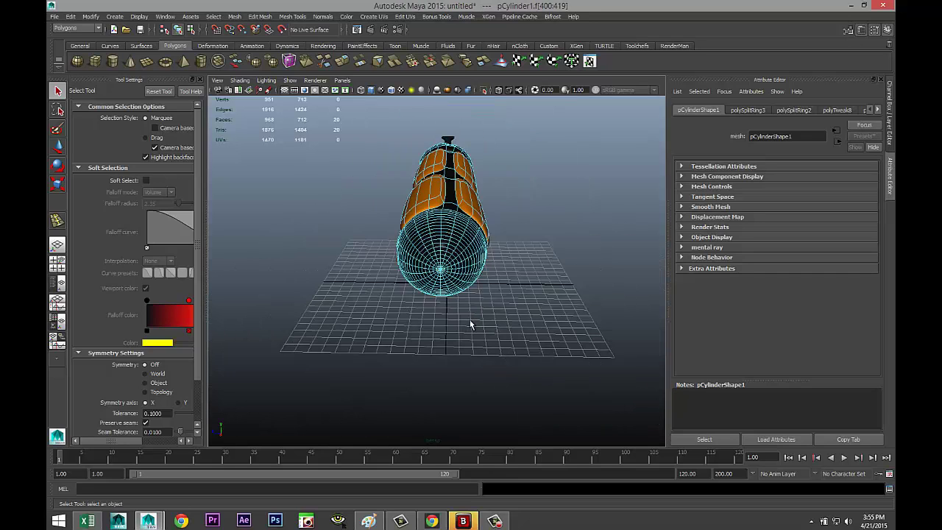
scroll(475, 324, "up", 4)
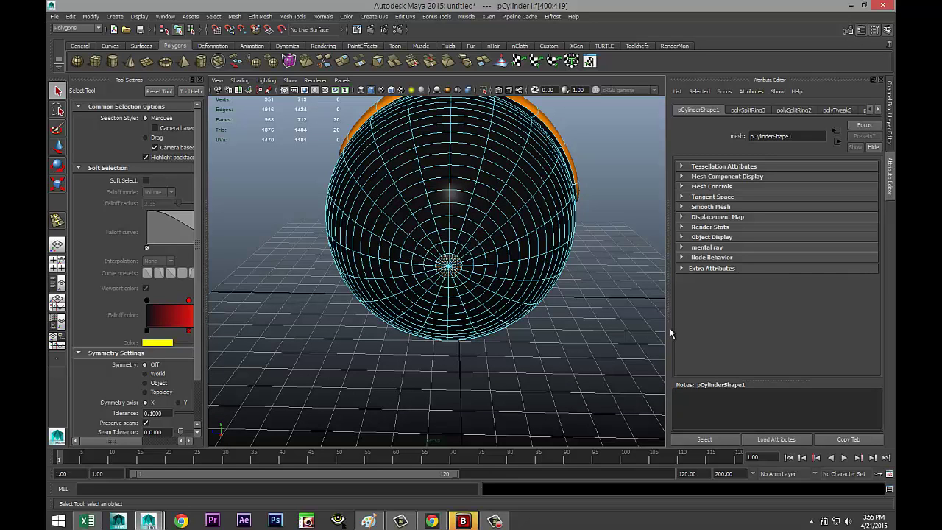
key("ctrl+greater")
key("ctrl+greater")
key("ctrl+greater")
key("ctrl+greater")
key("ctrl+greater")
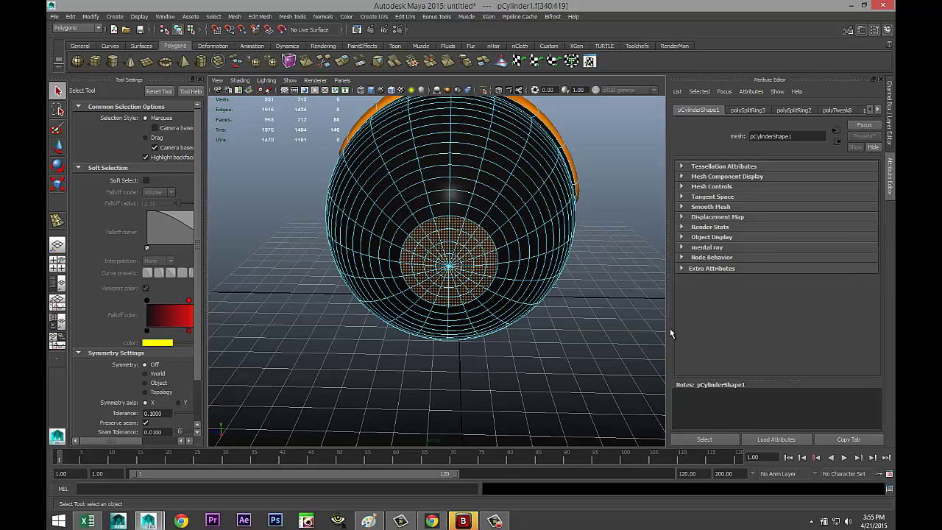
key("ctrl+greater")
key("ctrl+greater")
key("ctrl+greater")
key("ctrl+greater")
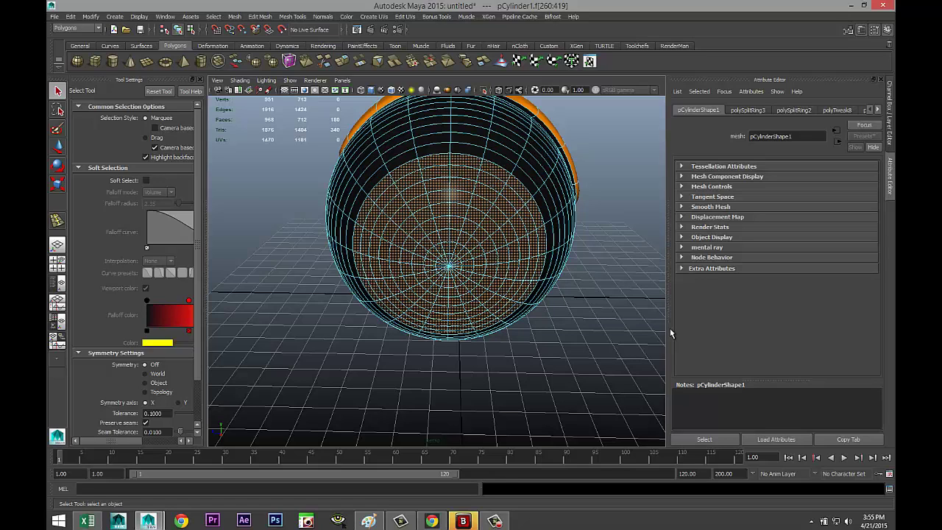
key("ctrl+greater")
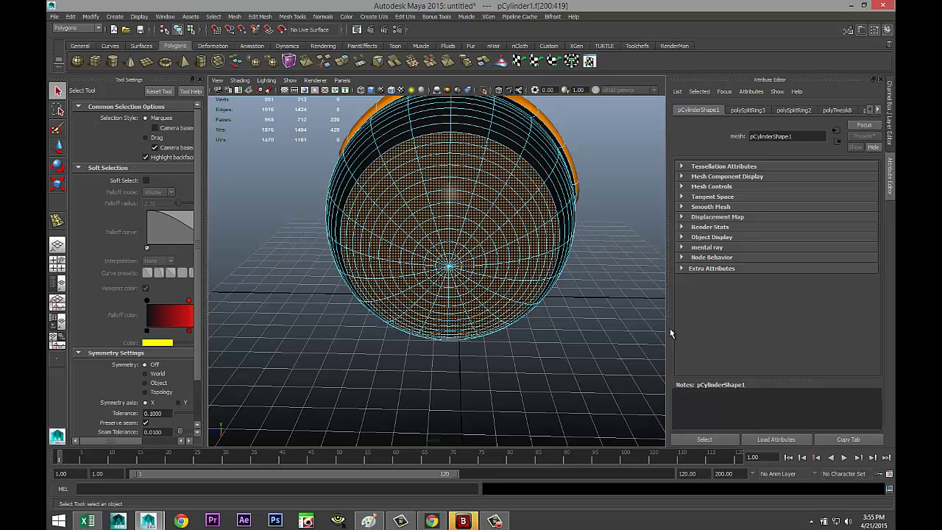
- Extrude the selected end-cap faces and move them slightly outward along the handle's axis
left_click_drag(543, 319, 433, 108, "alt")
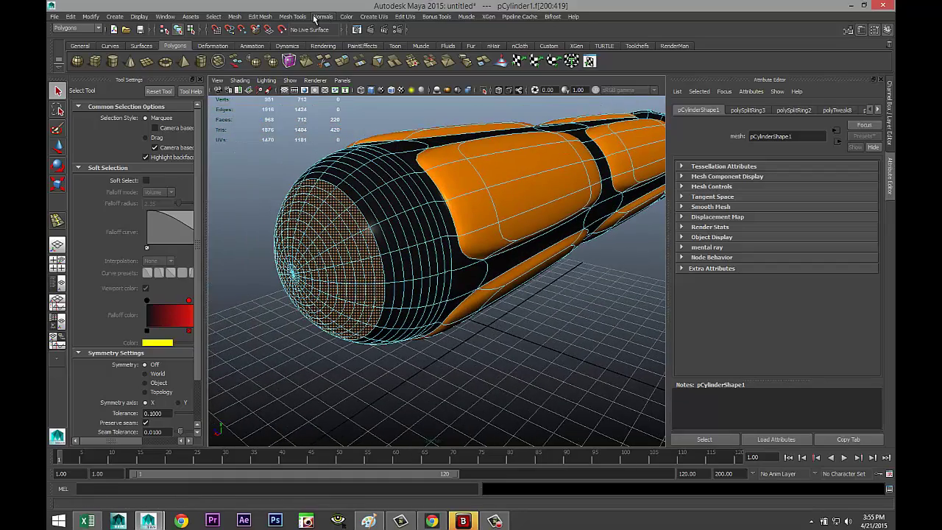
left_click(262, 17)
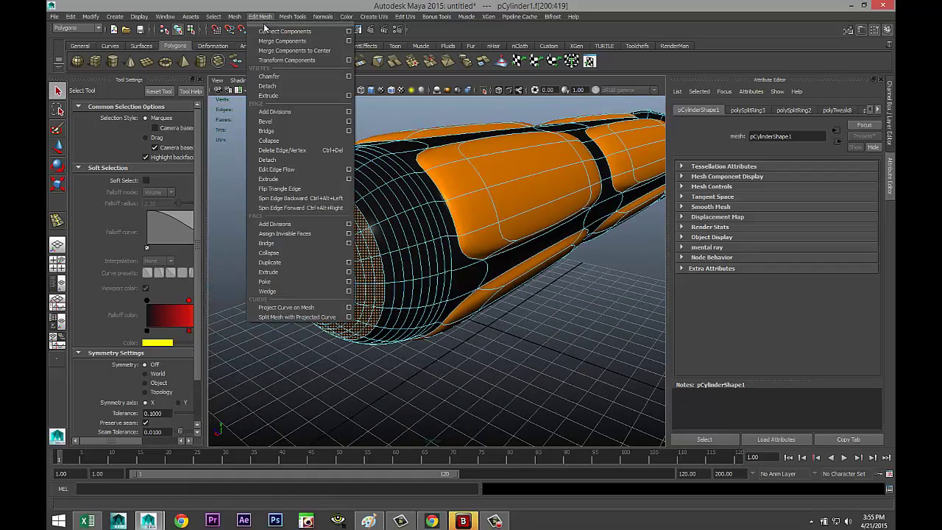
left_click(297, 272)
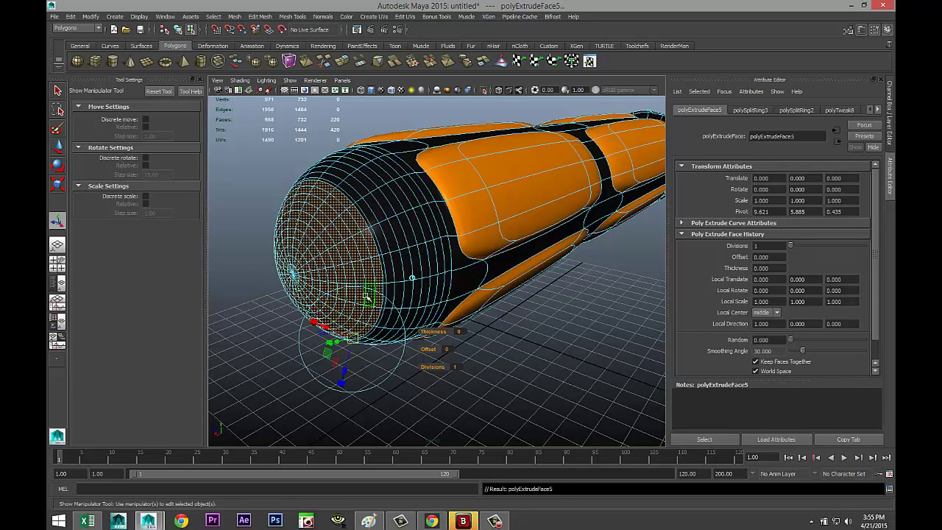
key("w")
left_click_drag(260, 281, 253, 282)
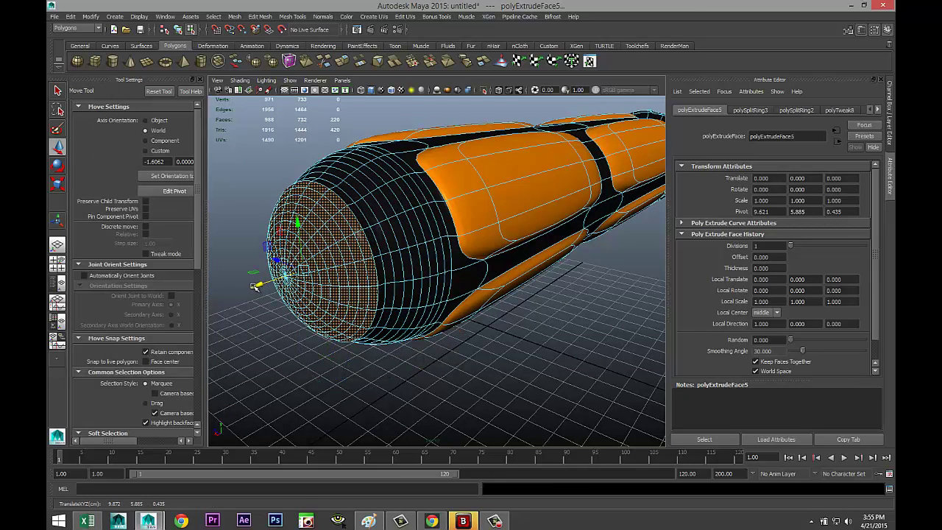
- Add the extruded rim's full face ring to the selection, assign the existing orange rubber material and deselect
left_click(371, 258, "shift")
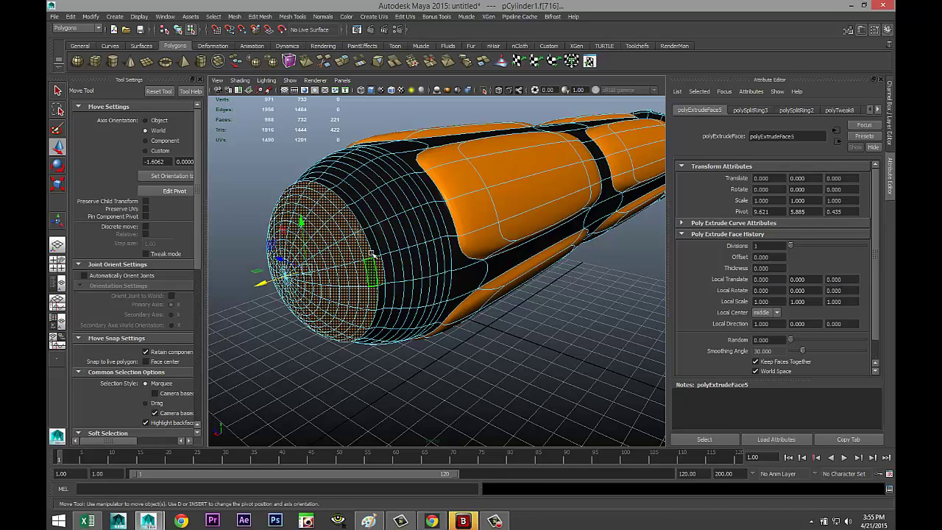
double_click(373, 247, "shift")
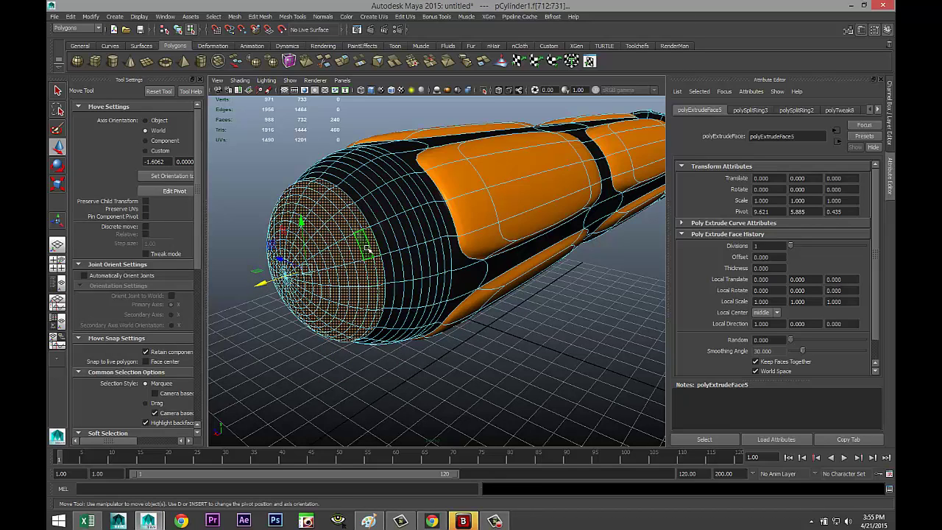
right_click_drag(365, 249, 454, 500)
left_click(519, 382)
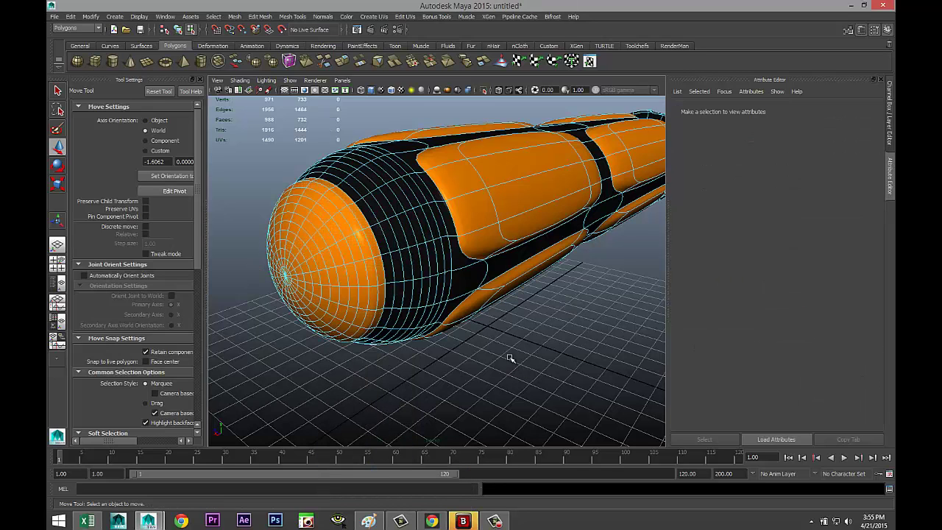
- Put the screwdriver's metal shaft into face selection mode at its flattened blade tip
key("a")
scroll(557, 328, "up", 3)
middle_click_drag(569, 318, 429, 374, "alt")
scroll(480, 359, "down", 3)
left_click_drag(548, 322, 528, 340, "alt")
middle_click_drag(528, 340, 368, 365, "alt")
scroll(530, 306, "up", 3)
middle_click_drag(538, 272, 469, 365, "alt")
scroll(479, 340, "up", 3)
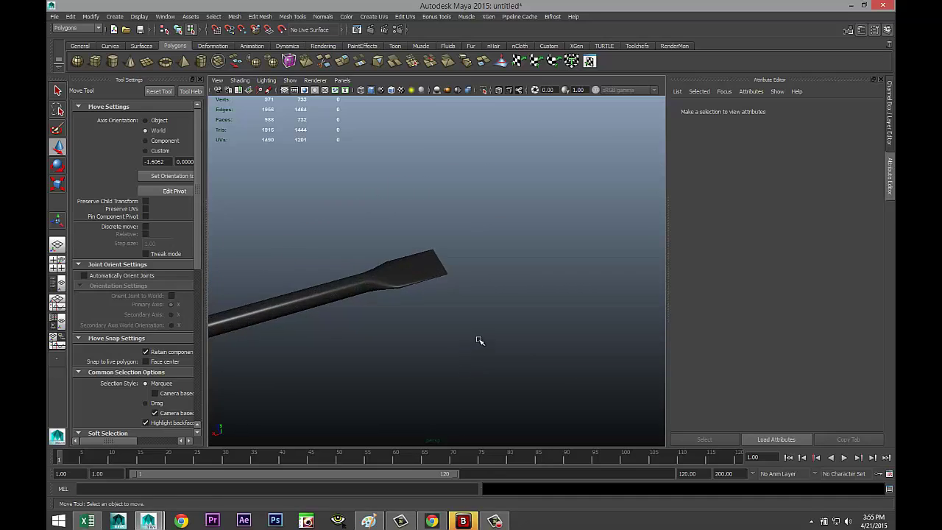
left_click(437, 267)
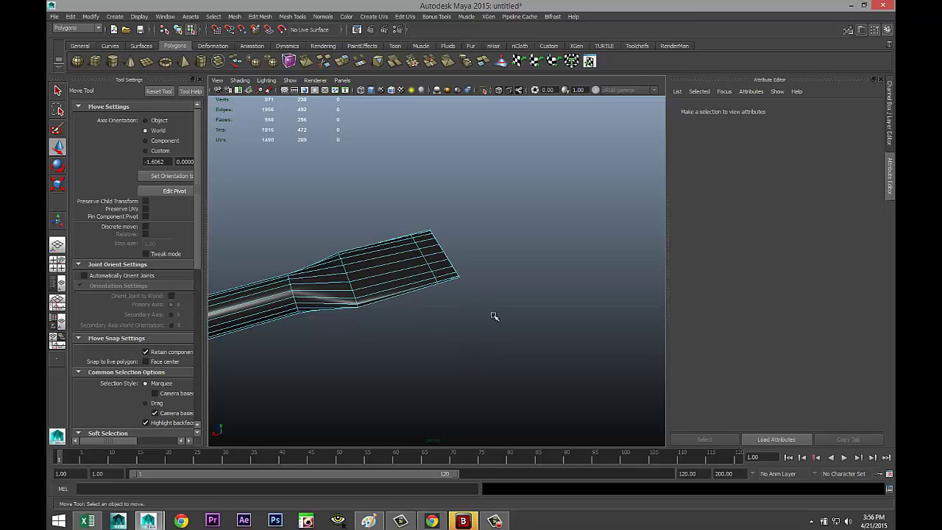
left_click_drag(492, 316, 513, 278, "alt")
right_click_drag(512, 245, 513, 263)
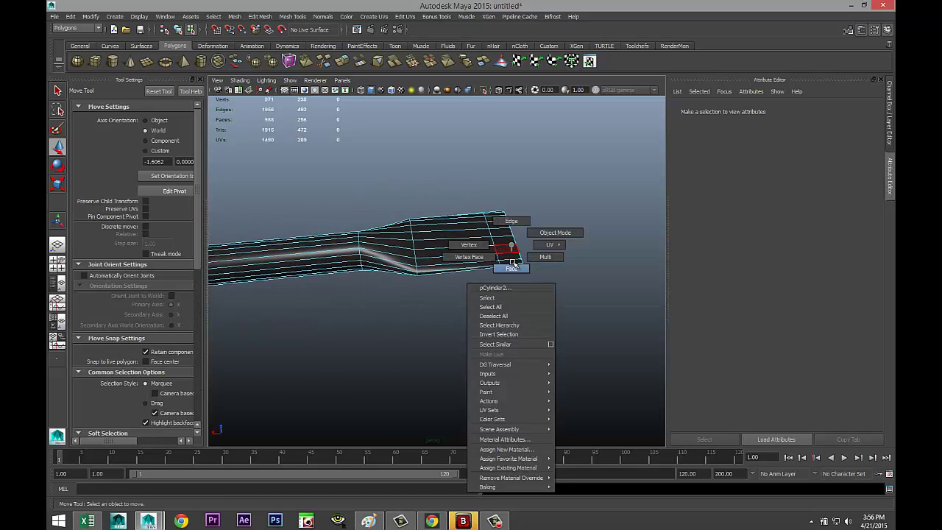
left_click(515, 270)
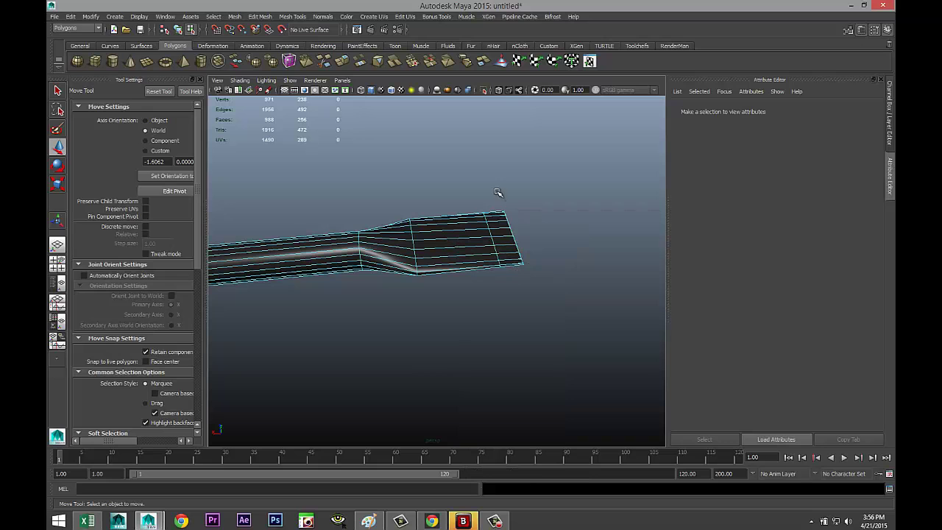
- Select only the narrow band of faces at the very end of the blade, using the top view
left_click_drag(547, 283, 498, 207)
left_click_drag(519, 328, 505, 331, "alt")
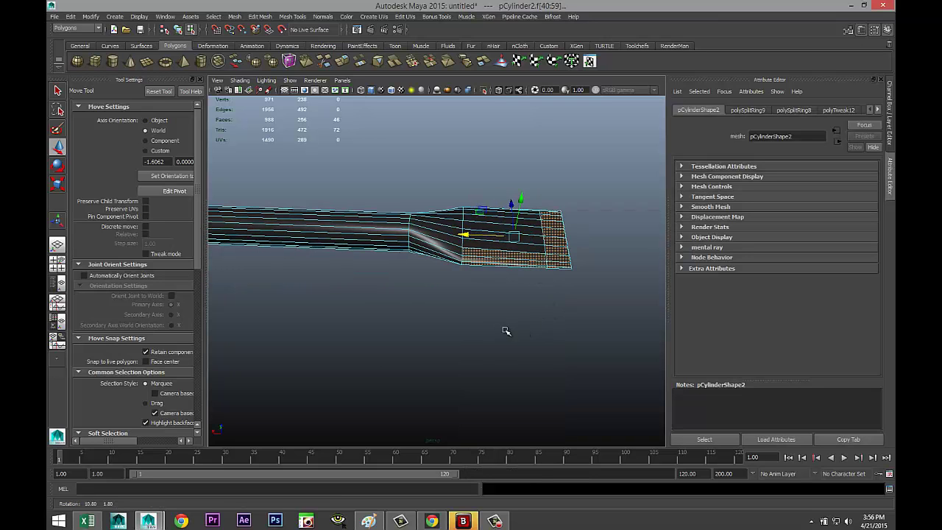
left_click(62, 266)
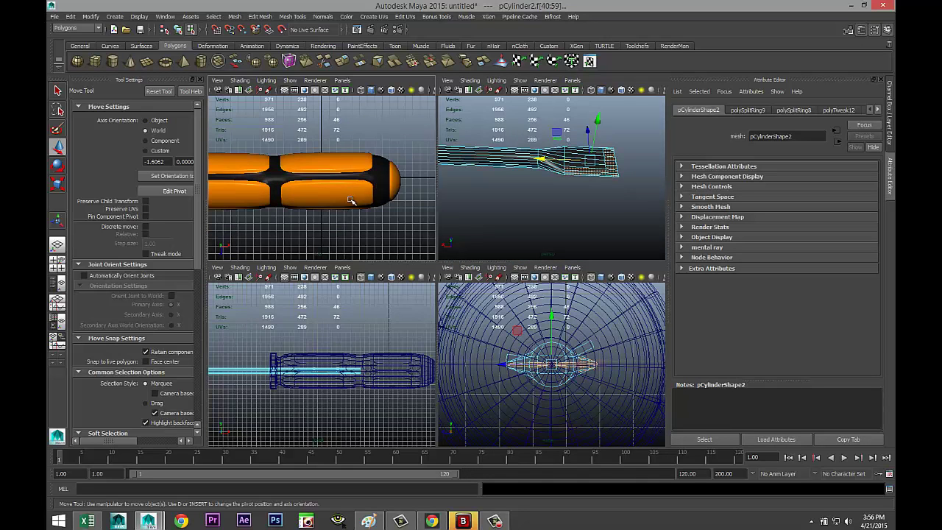
key("space")
key("f")
scroll(278, 232, "down", 5)
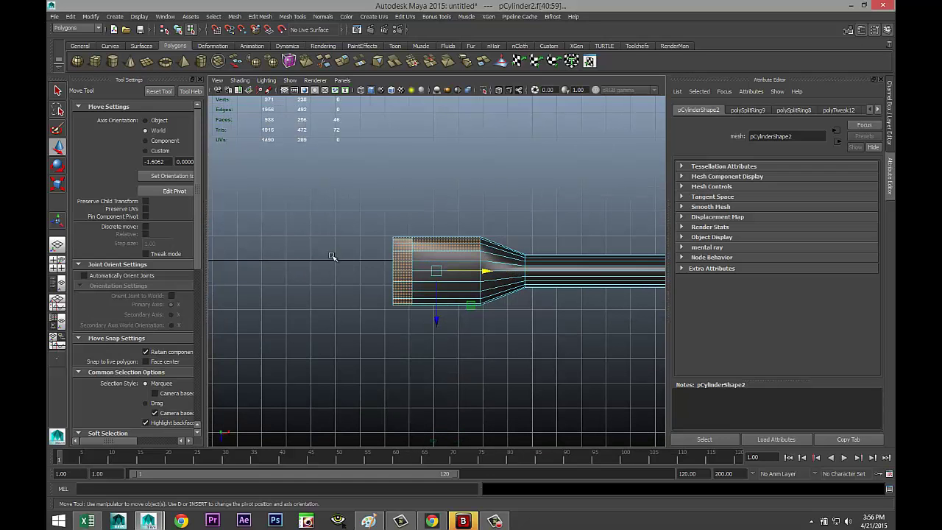
left_click(362, 240)
left_click_drag(372, 218, 395, 282)
left_click_drag(400, 319, 397, 321)
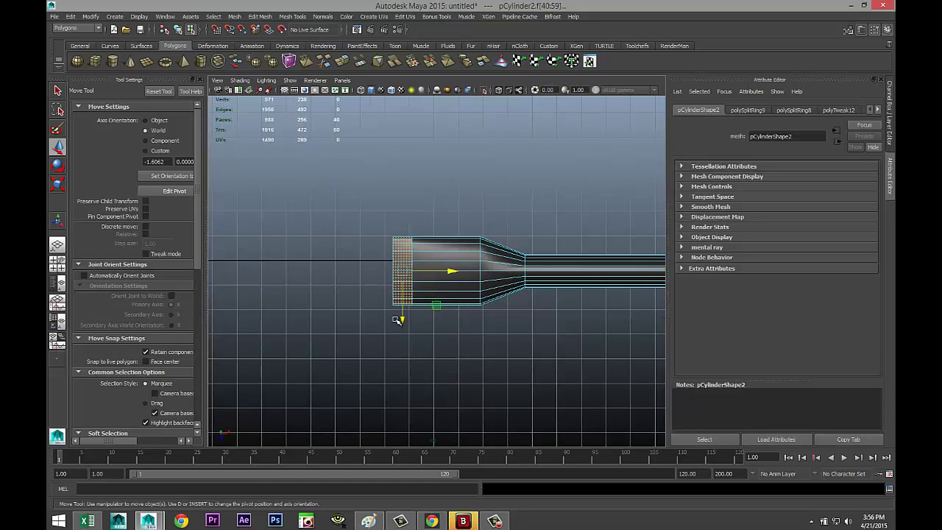
- Assign a new mia_material_x material to the blade-end faces and replace its settings with the Chrome preset
right_click_drag(394, 248, 375, 458)
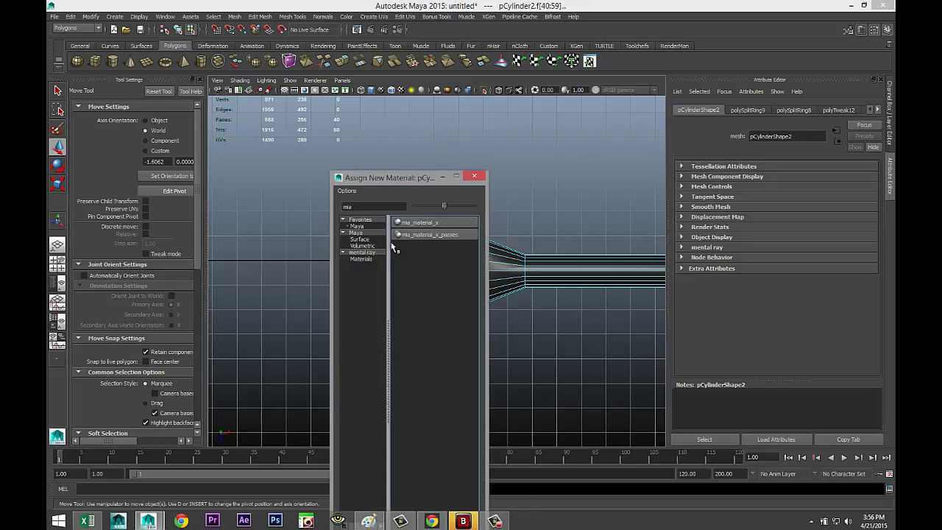
left_click(422, 223)
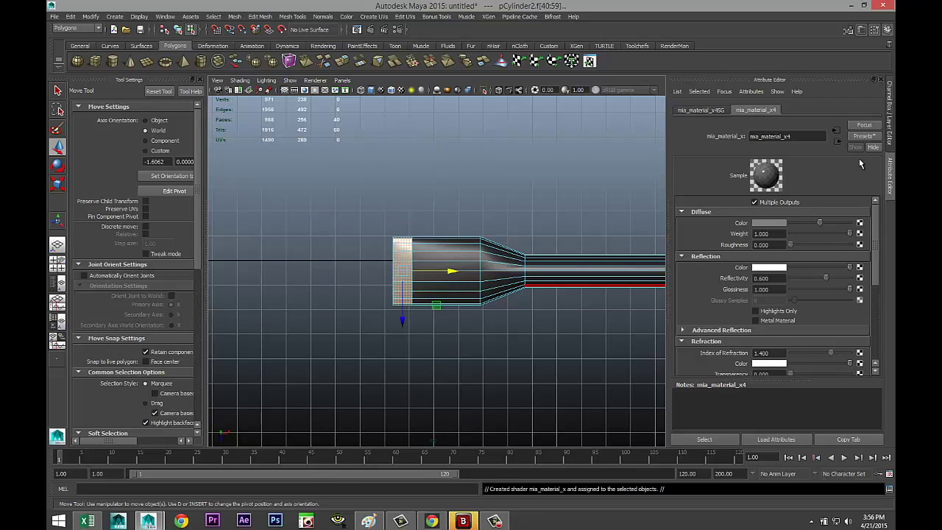
left_click(864, 136)
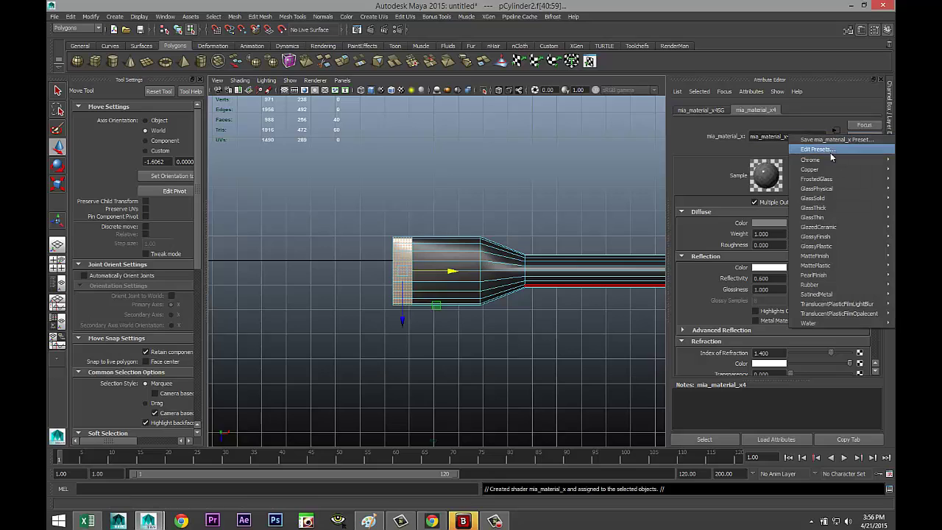
mouse_move(820, 159)
left_click(752, 161)
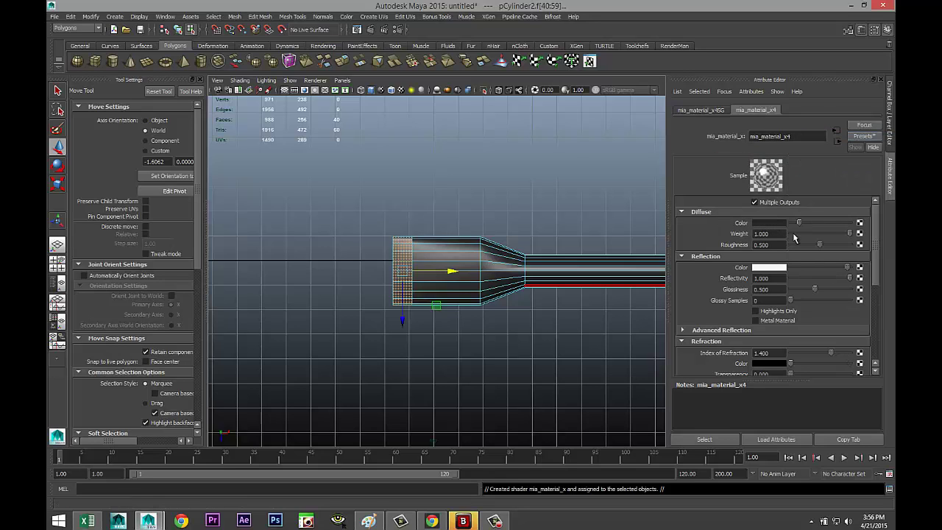
- Darken the tip material's diffuse color to black and its reflection color to nearly black, and return to the perspective view
left_click_drag(801, 223, 791, 223)
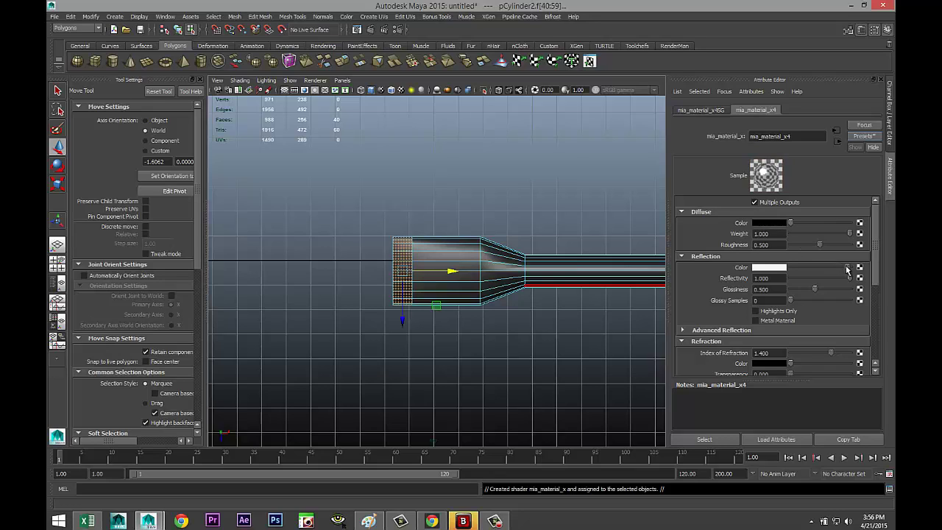
left_click_drag(846, 268, 802, 269)
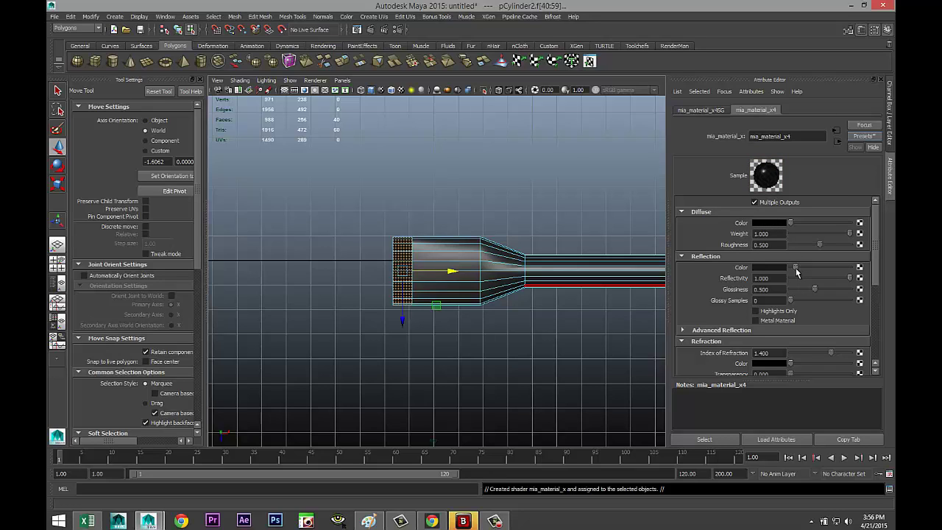
left_click(56, 263)
key("space")
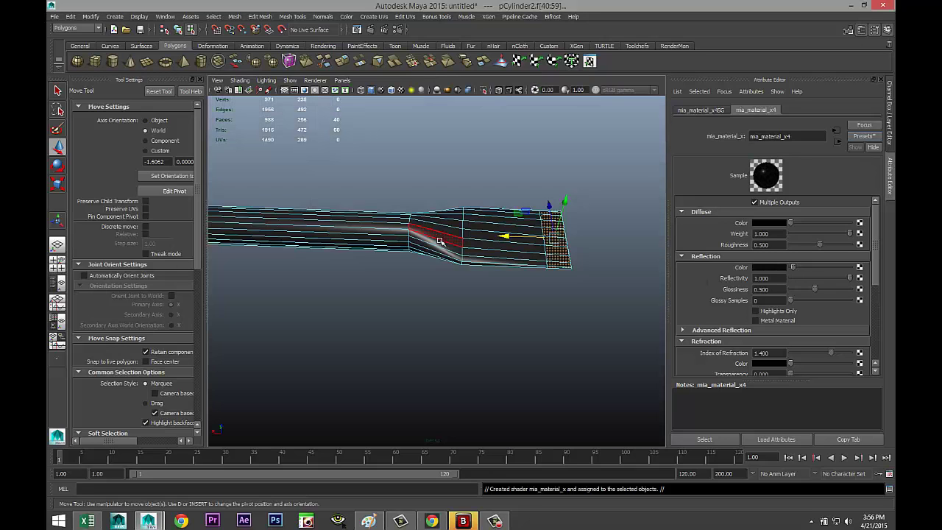
scroll(530, 230, "down", 5)
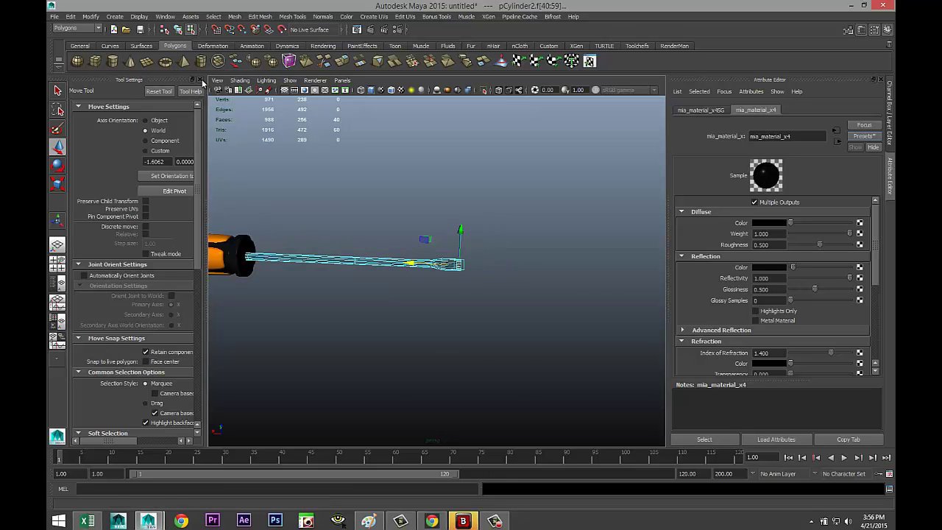
- Close the tool settings and draw a large polygon plane on the grid under the whole screwdriver
left_click(200, 80)
scroll(310, 243, "down", 4)
left_click_drag(307, 341, 396, 294, "alt")
left_click(147, 61)
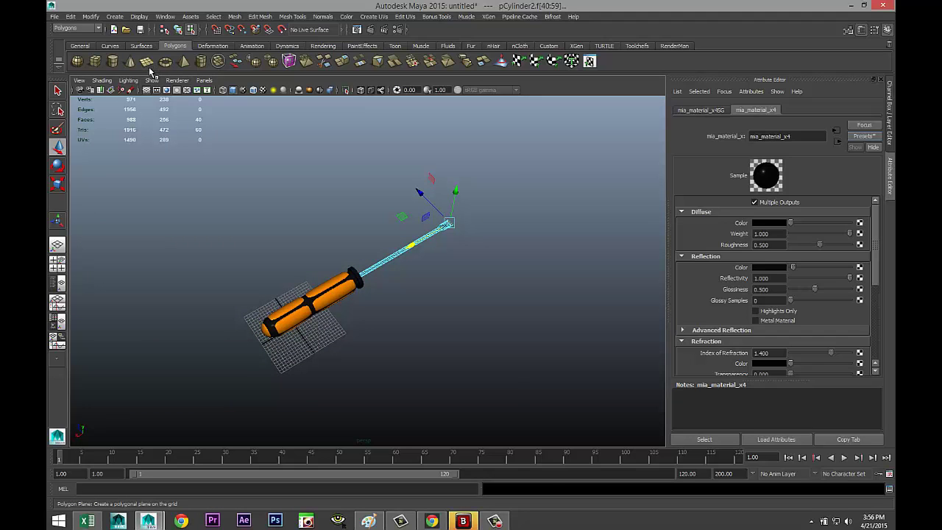
left_click_drag(95, 313, 724, 336)
scroll(496, 343, "down", 5)
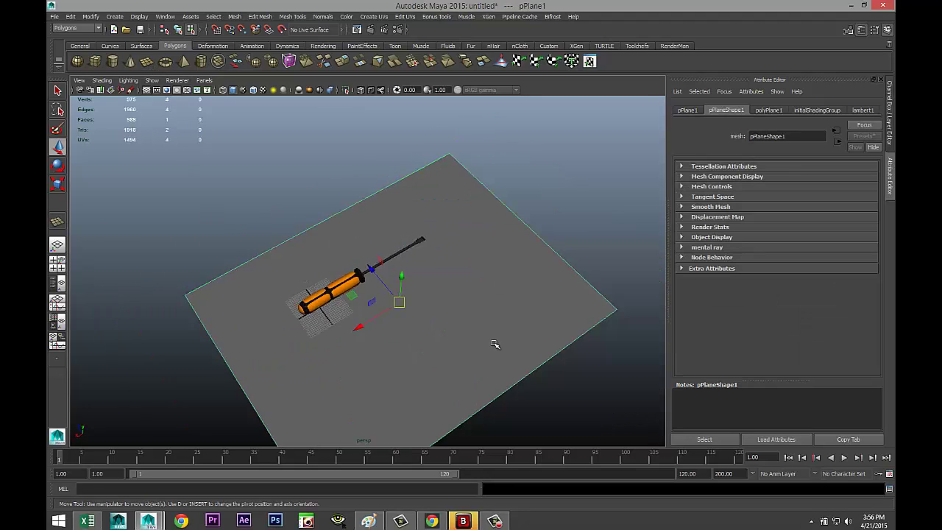
- Scale the ground plane to about 2.2 times in X and 3.5 times in Z
left_click_drag(478, 357, 469, 351, "alt")
key("r")
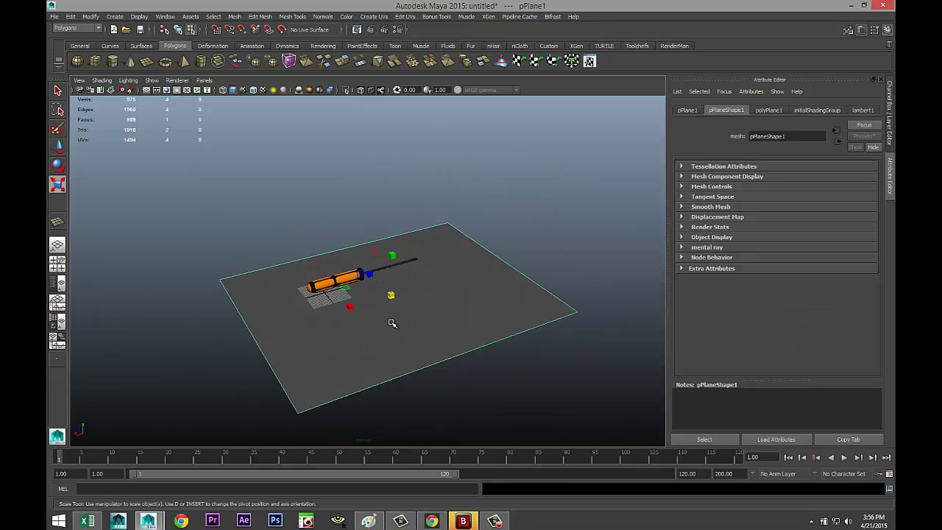
middle_click_drag(369, 276, 337, 240)
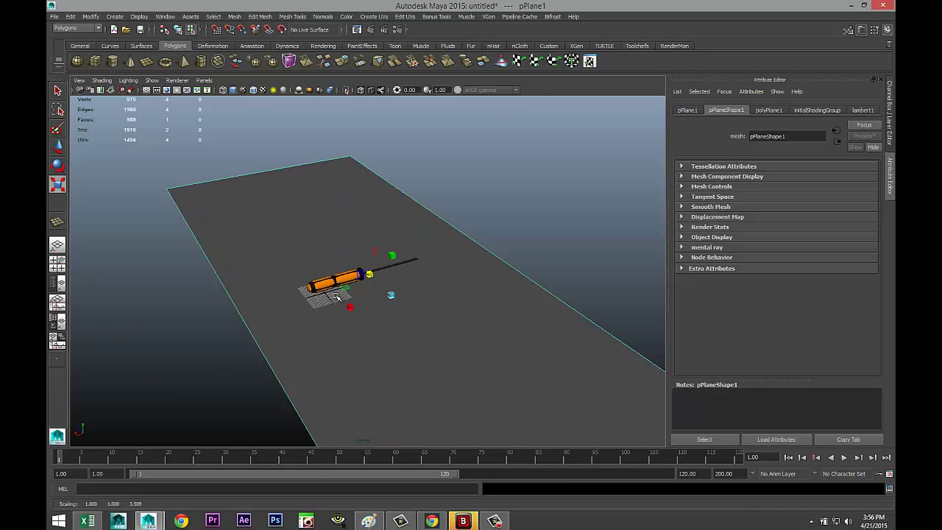
left_click_drag(349, 305, 301, 326, "alt")
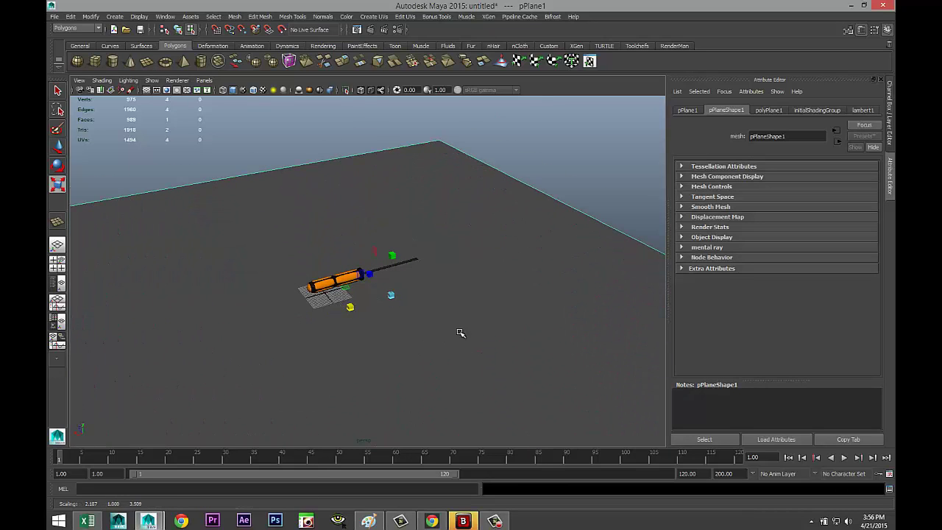
right_click_drag(459, 329, 515, 453, "alt")
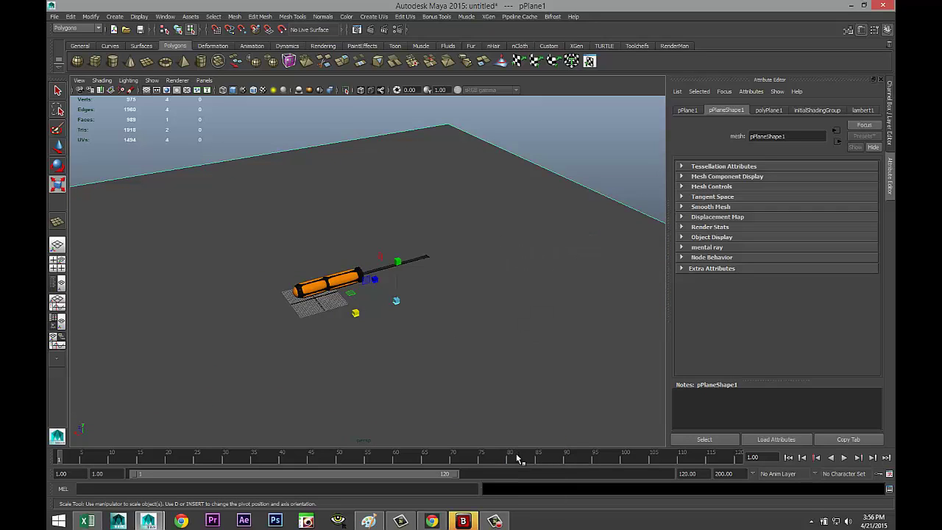
- Assign a new Phong E material to the ground plane and darken its color to black
left_click_drag(382, 206, 283, 203)
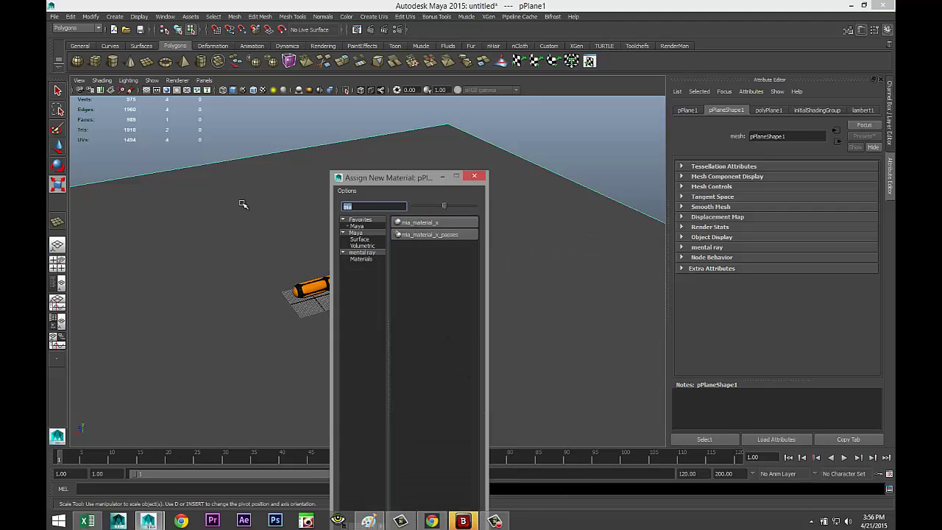
type("ph")
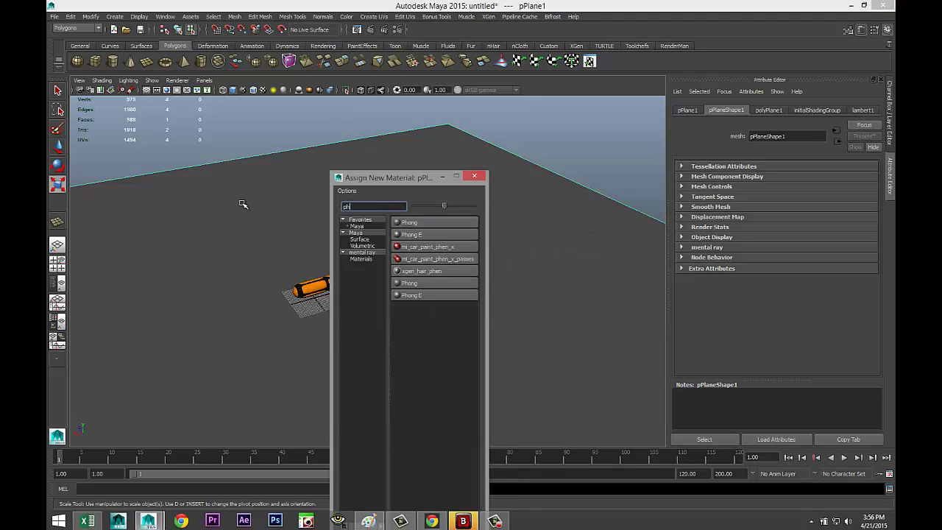
left_click(428, 234)
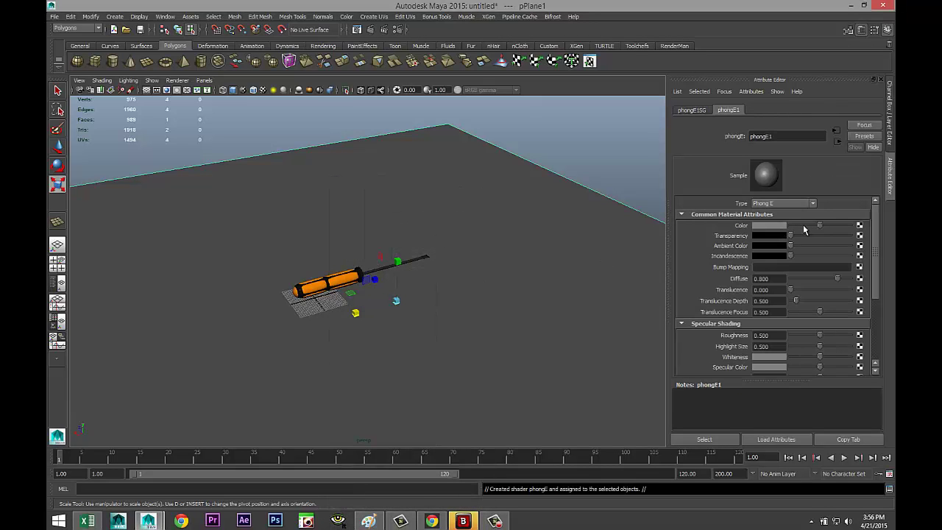
left_click_drag(820, 226, 741, 228)
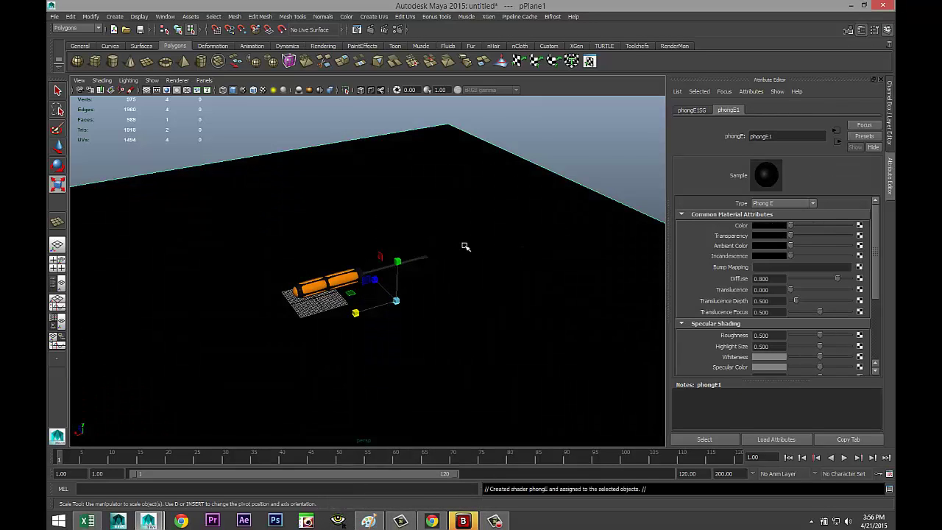
- Create an area light and raise it well above the screwdriver's handle
scroll(424, 220, "up", 3)
left_click(115, 16)
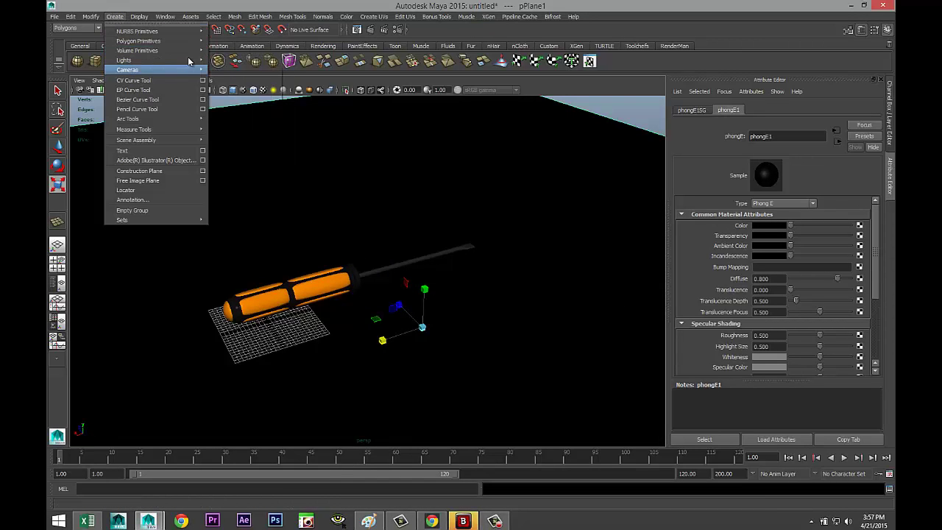
mouse_move(189, 61)
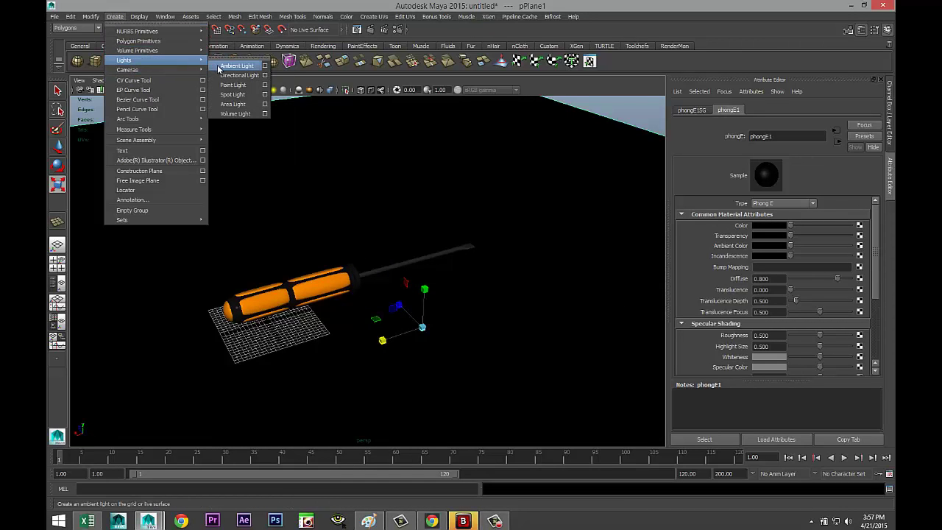
left_click(234, 108)
key("w")
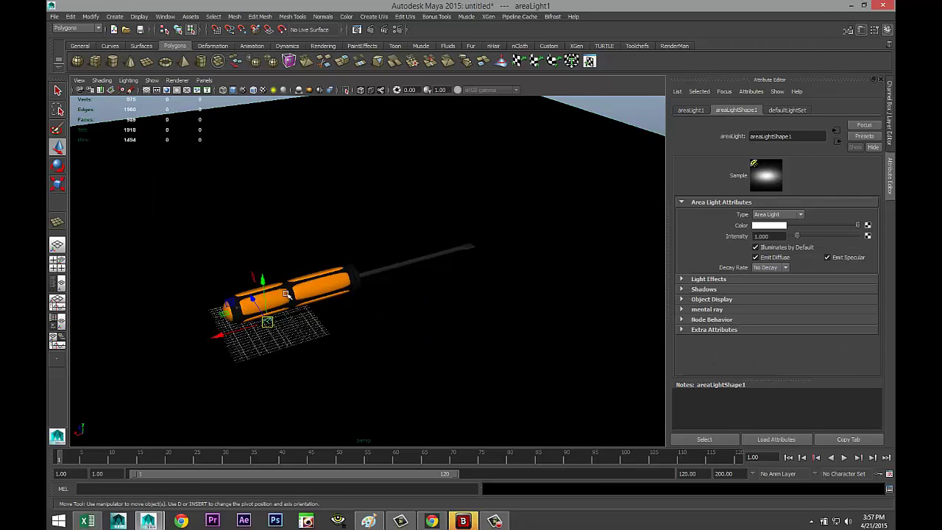
left_click_drag(265, 284, 240, 140)
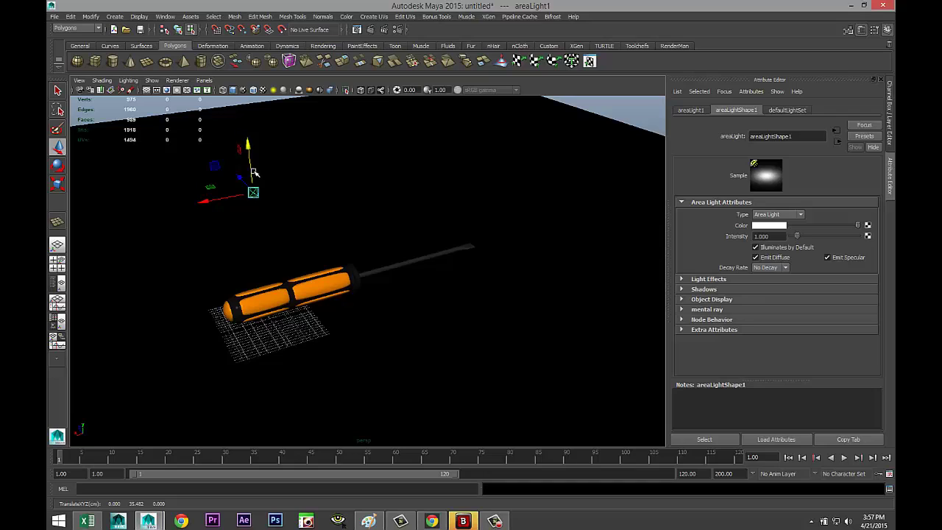
- Display scene lighting in the viewport, lower the area light to a height of about 16.6 cm and aim it down at the handle
key("t")
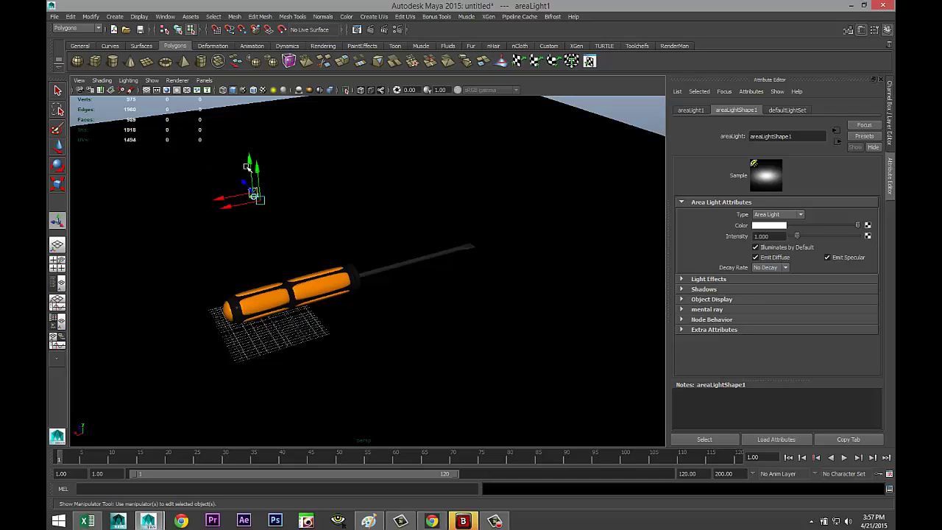
left_click_drag(247, 167, 276, 229)
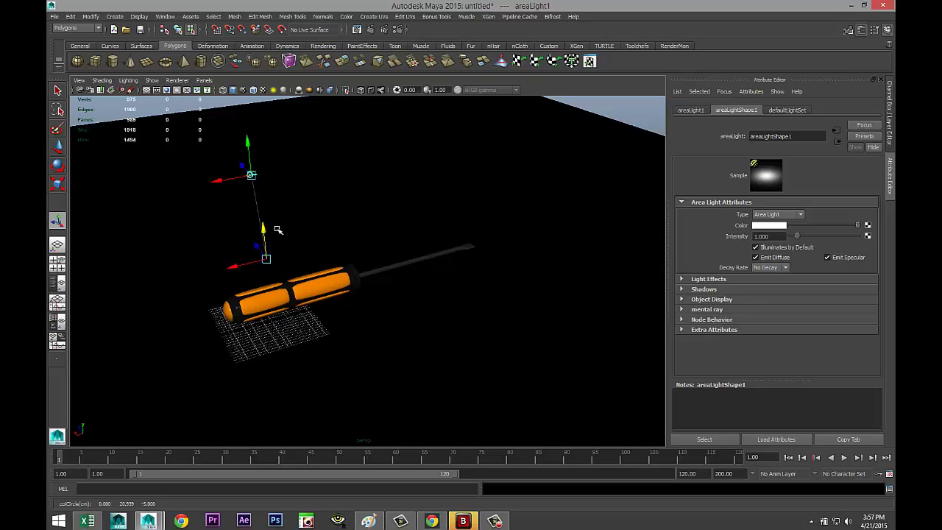
key("7")
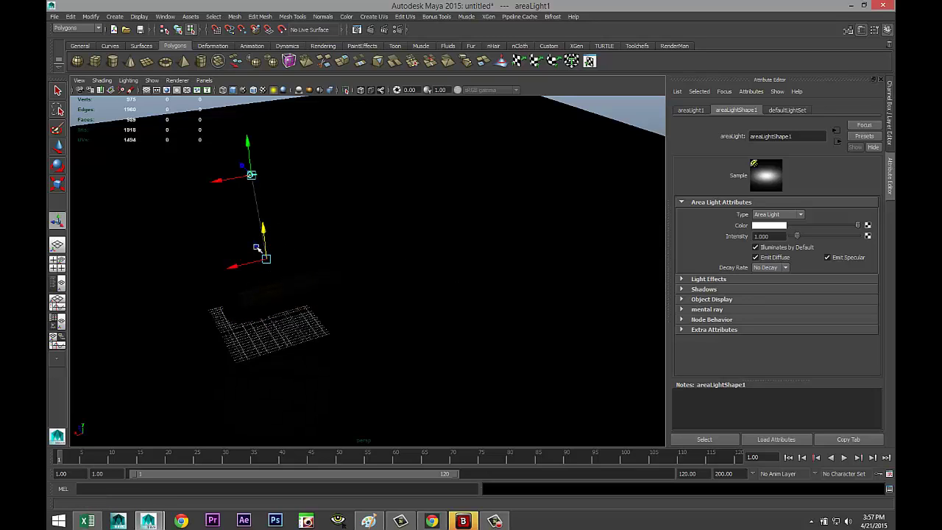
mouse_move(257, 248)
left_mouse_down()
mouse_move(246, 219)
mouse_move(253, 158)
mouse_move(261, 266)
left_mouse_up()
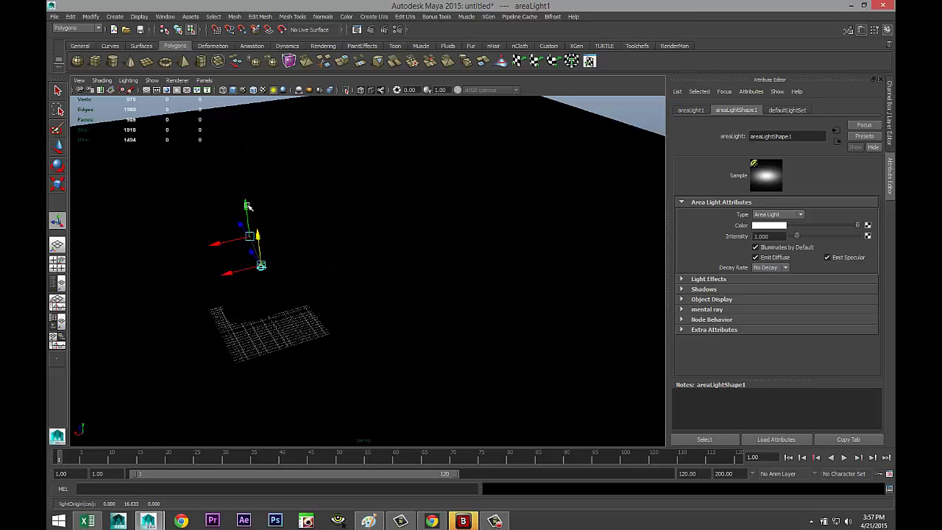
left_click_drag(249, 206, 270, 294)
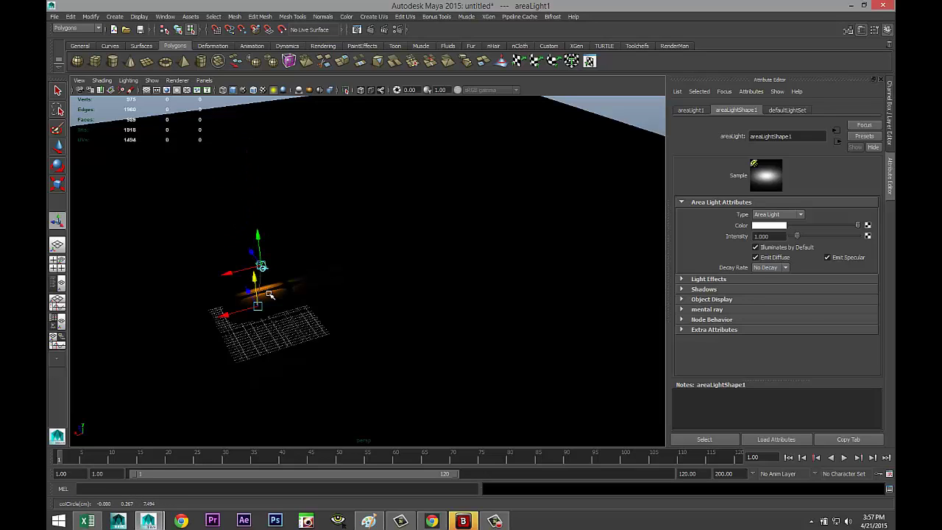
- Move the area light back to about -10.8 cm in Z and adjust its aim point across the handle
key("f")
scroll(313, 310, "down", 6)
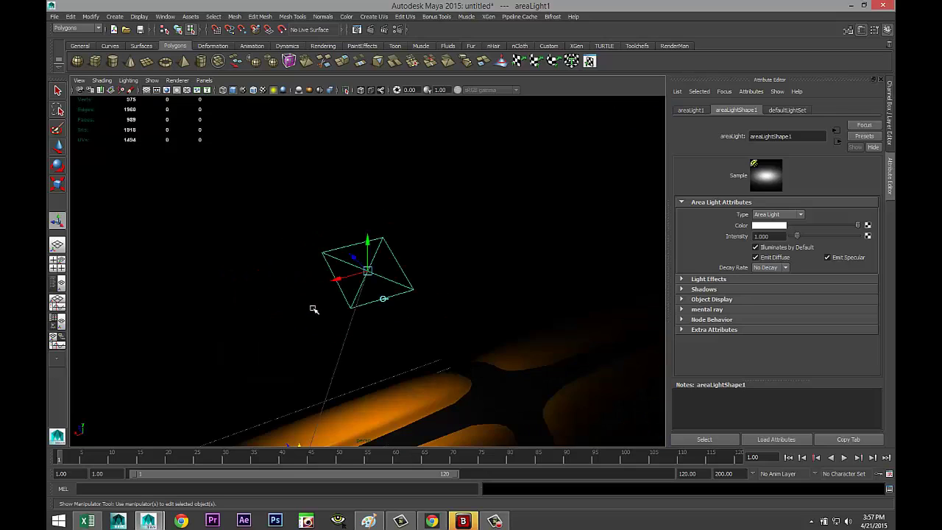
left_click_drag(357, 343, 460, 220, "alt")
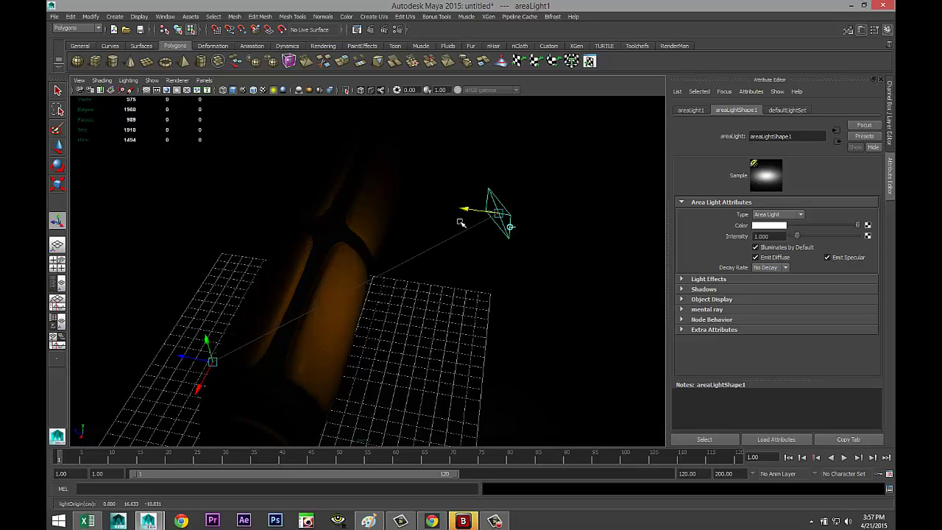
left_click_drag(208, 340, 361, 376)
- Create a point light and place it high above the front end of the handle, near where the shaft begins
left_click(114, 16)
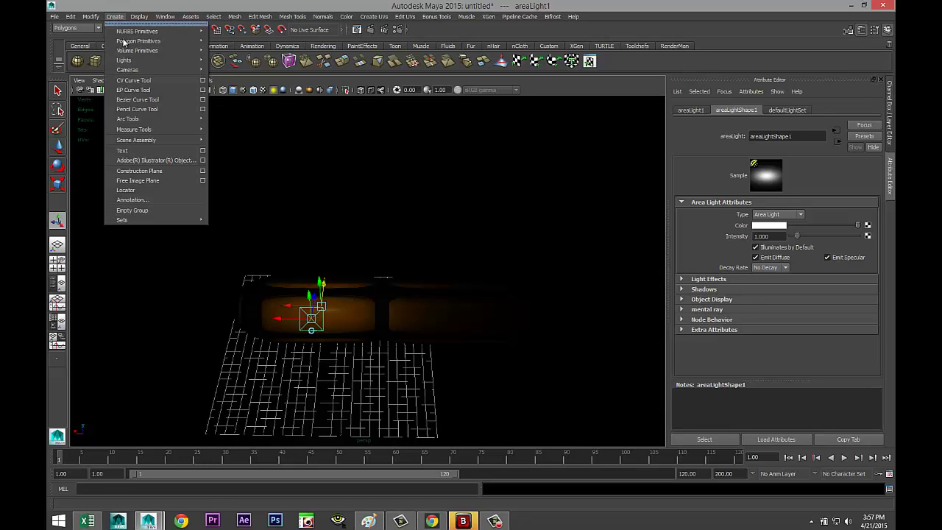
mouse_move(163, 61)
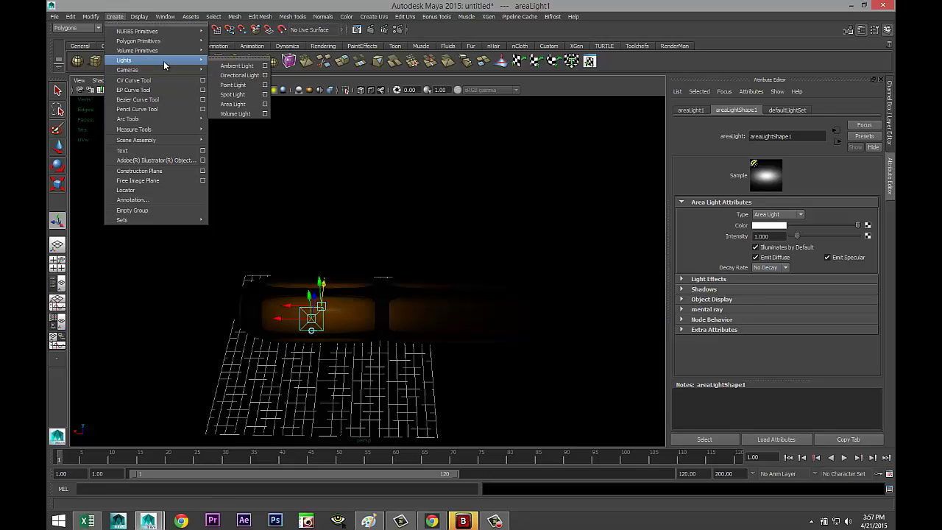
left_click(234, 85)
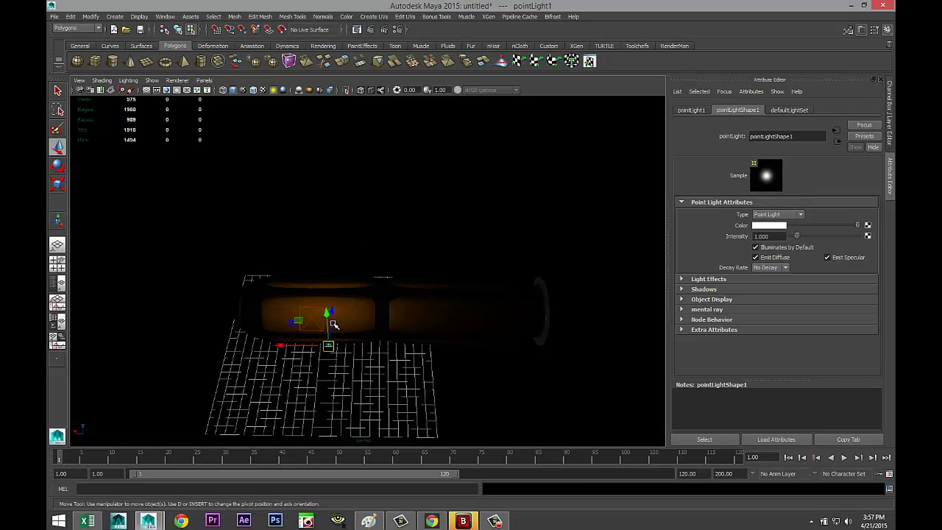
left_click_drag(327, 318, 315, 105)
left_click_drag(291, 162, 493, 221)
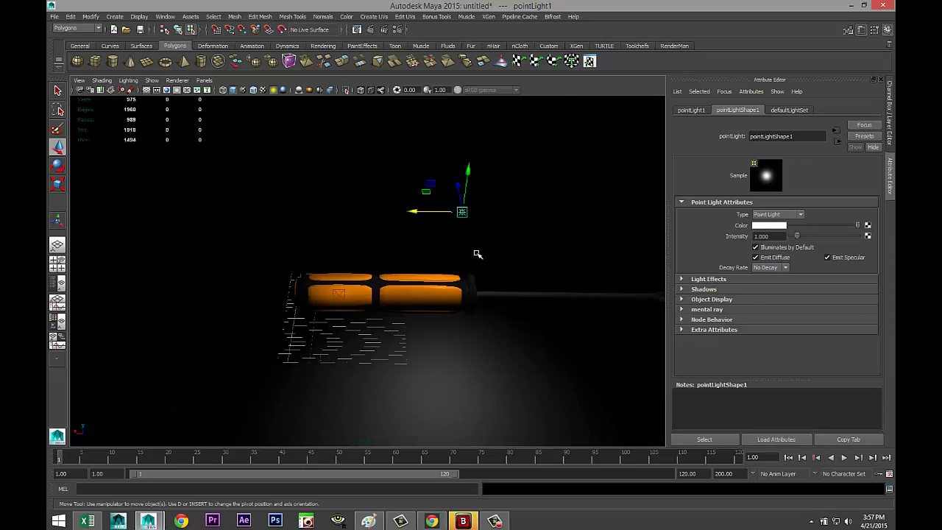
left_click_drag(454, 265, 482, 265, "alt")
right_click_drag(469, 277, 407, 318, "alt")
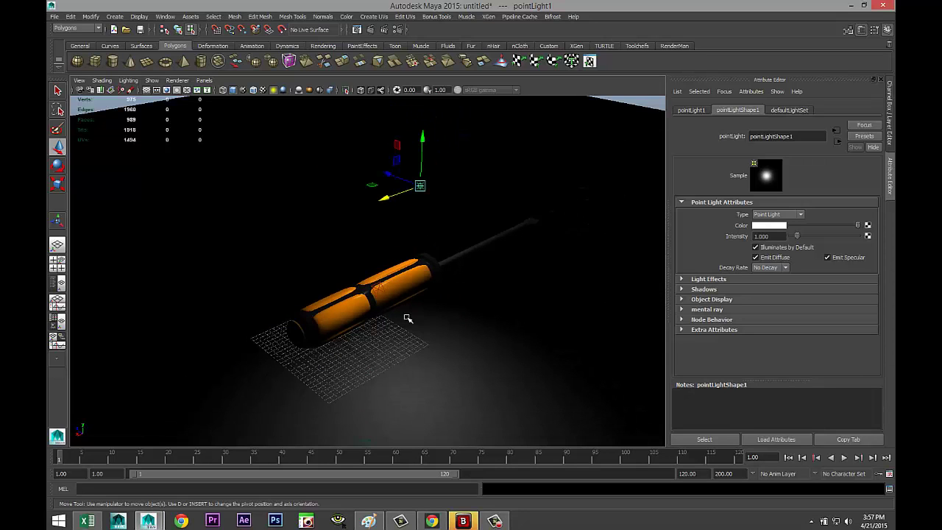
- Duplicate the area light beside the handle and move the copy along X to about -45.3 cm, near the screwdriver's tip
left_click_drag(252, 263, 474, 321)
scroll(379, 364, "up", 4)
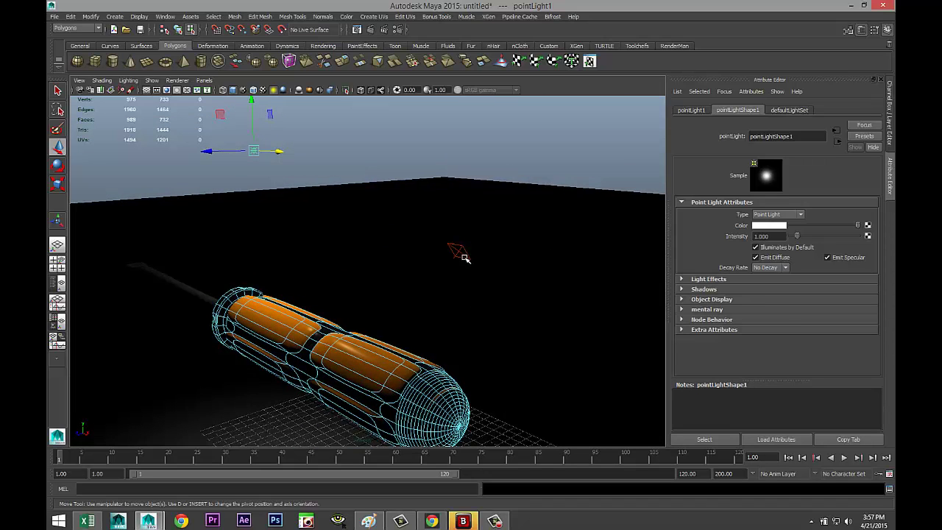
left_click(469, 264)
right_click_drag(457, 250, 492, 237)
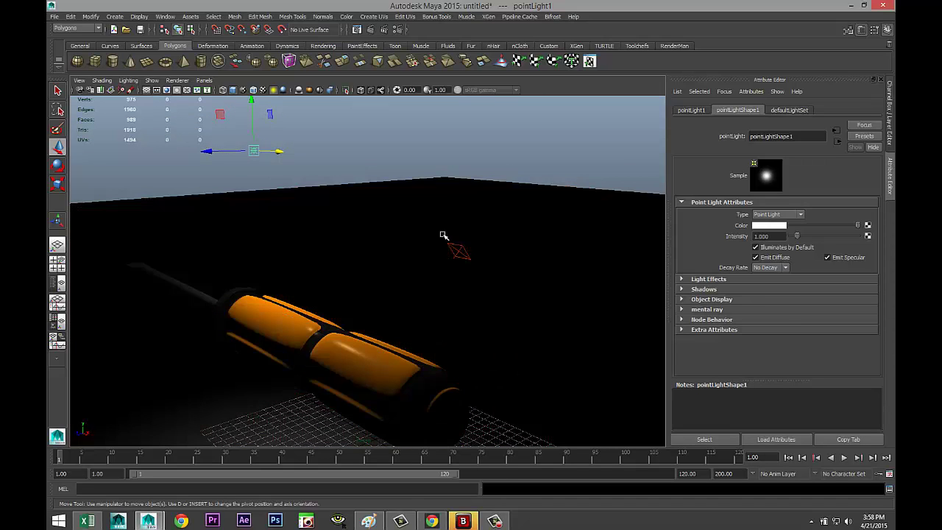
left_click_drag(443, 237, 468, 265)
left_click_drag(532, 329, 233, 360, "alt")
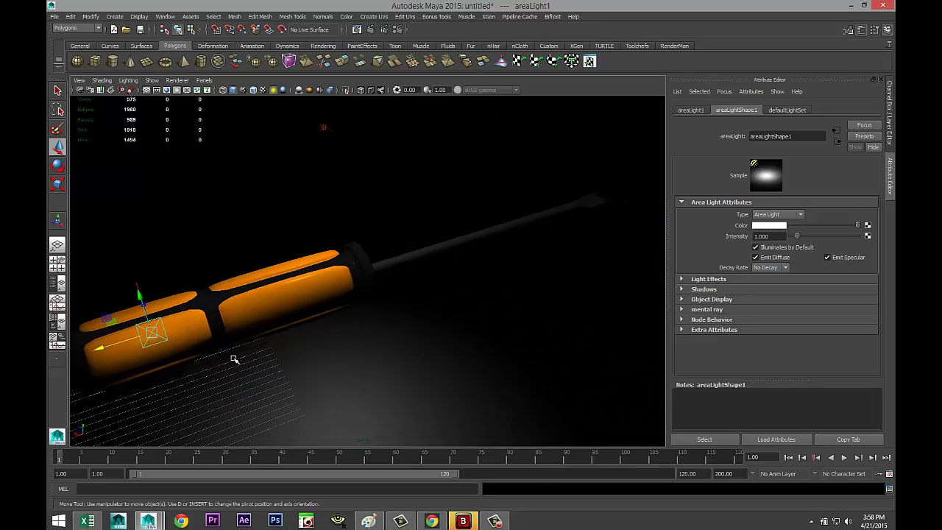
key("ctrl+d")
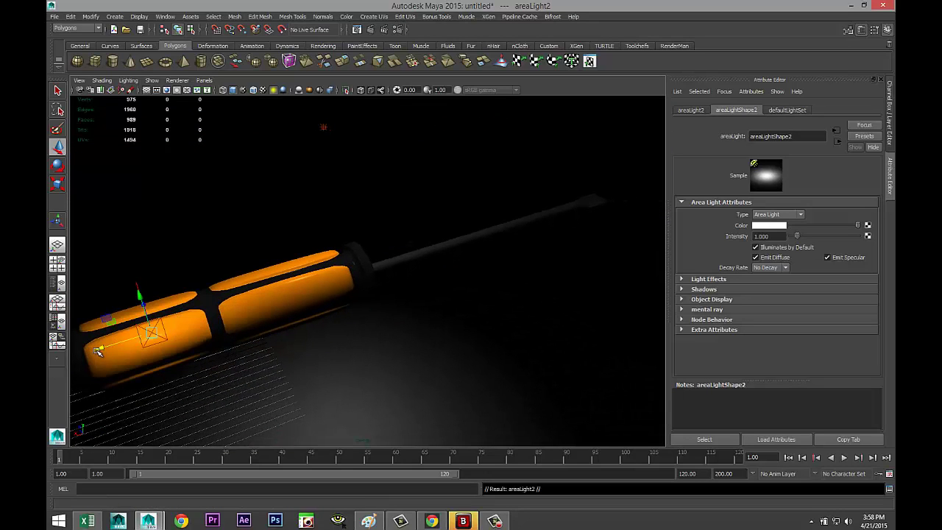
left_click_drag(99, 351, 556, 250)
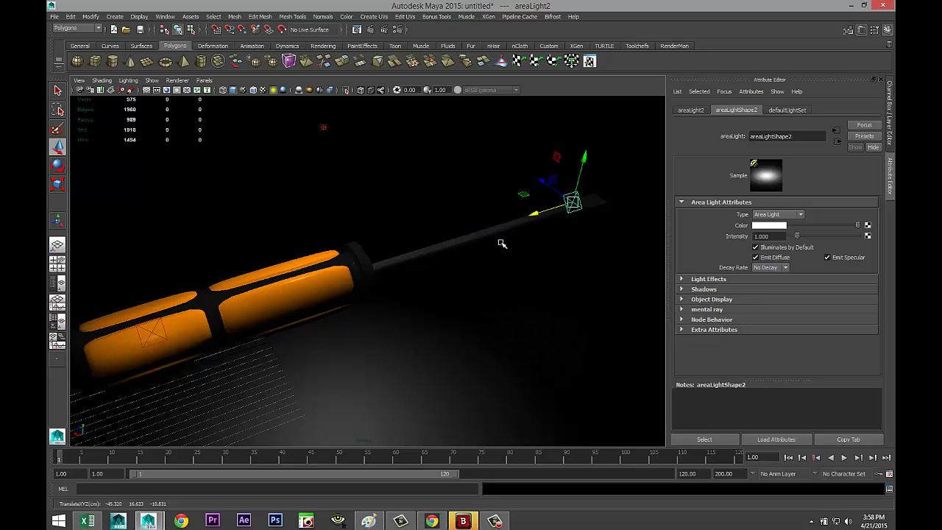
- Lower the aim point of the duplicated area light so it points down toward the shaft
key("t")
left_click_drag(498, 222, 481, 247)
scroll(400, 289, "up", 2)
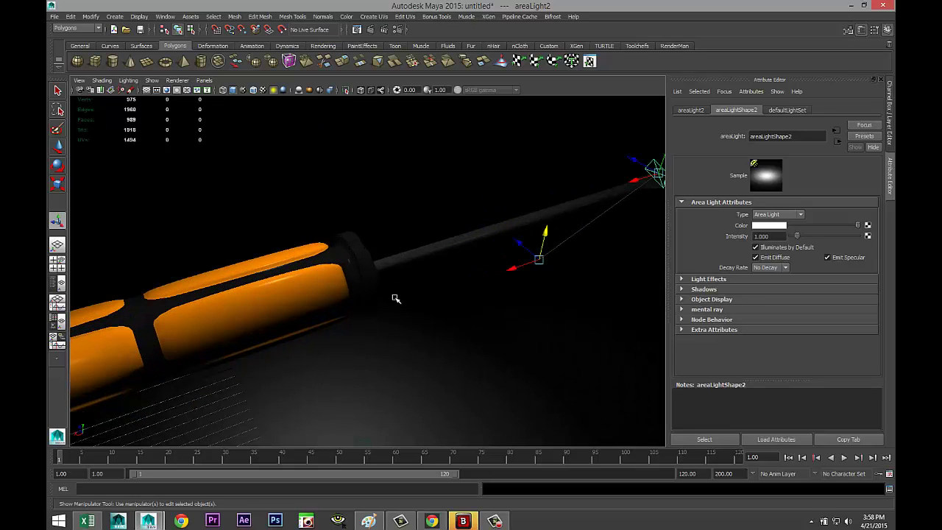
- Open the render settings at full size and set the renderer to mental ray
left_click(397, 29)
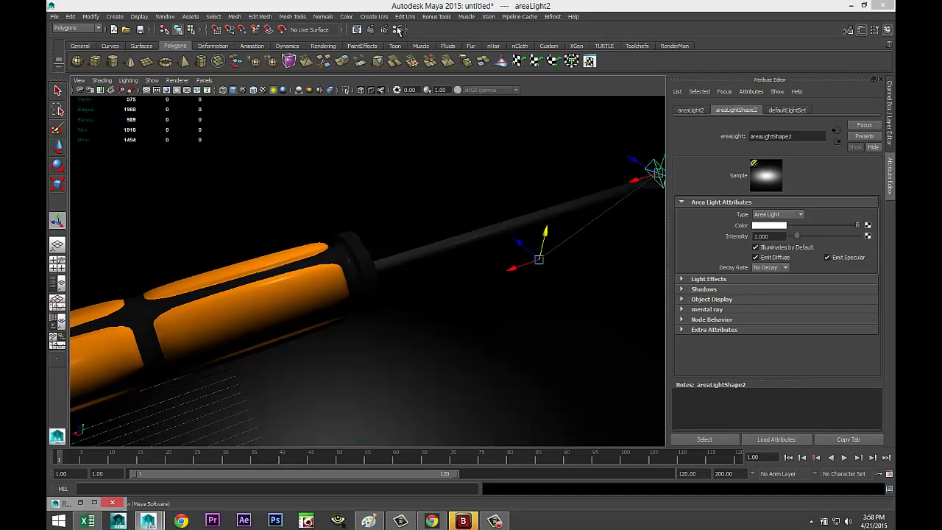
left_click(94, 503)
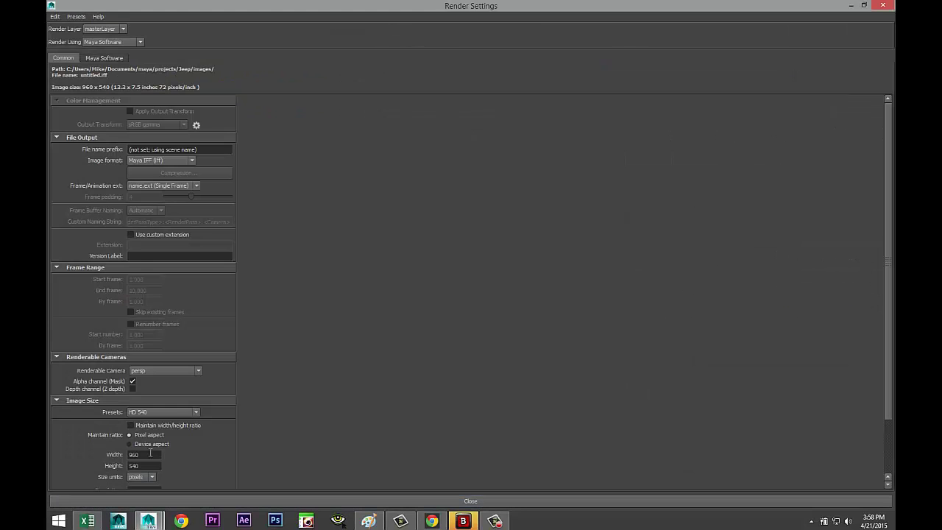
left_click(140, 42)
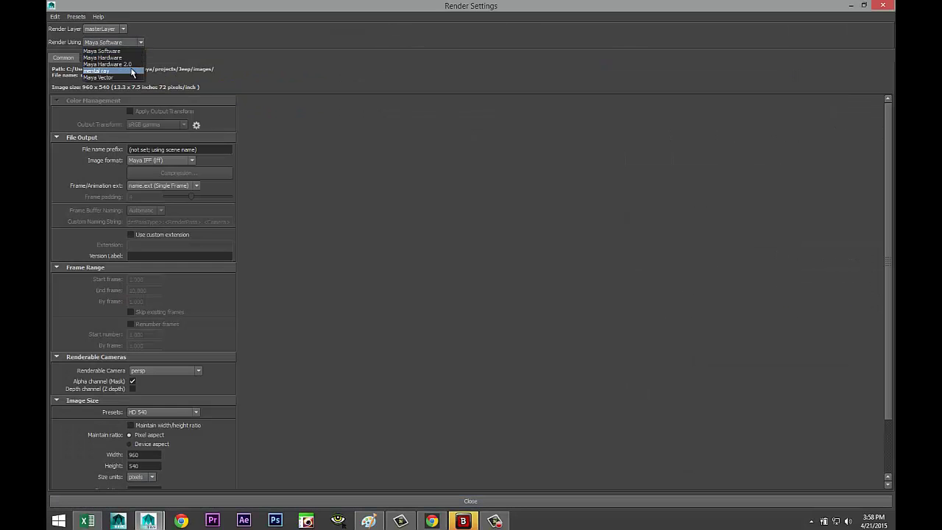
left_click(132, 67)
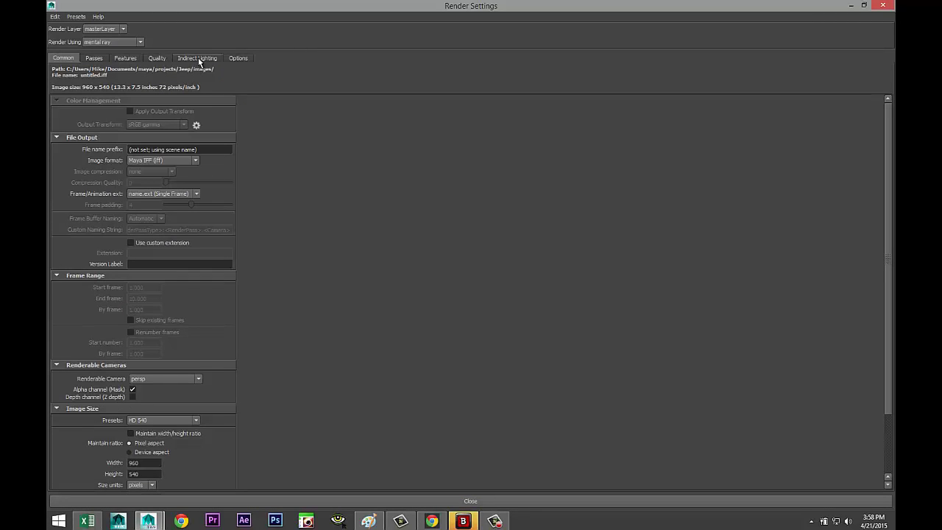
- Enable Global Illumination and Final Gathering for indirect lighting
left_click(197, 58)
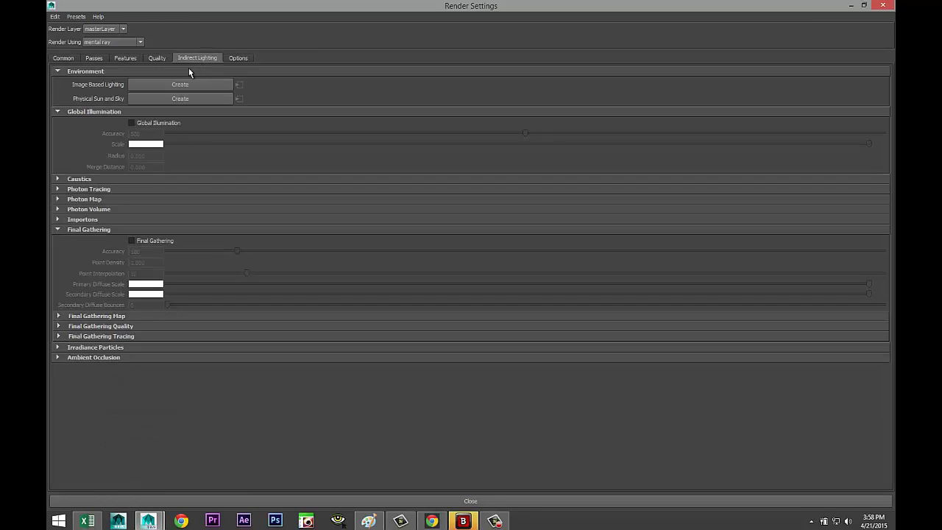
left_click(131, 122)
left_click(131, 241)
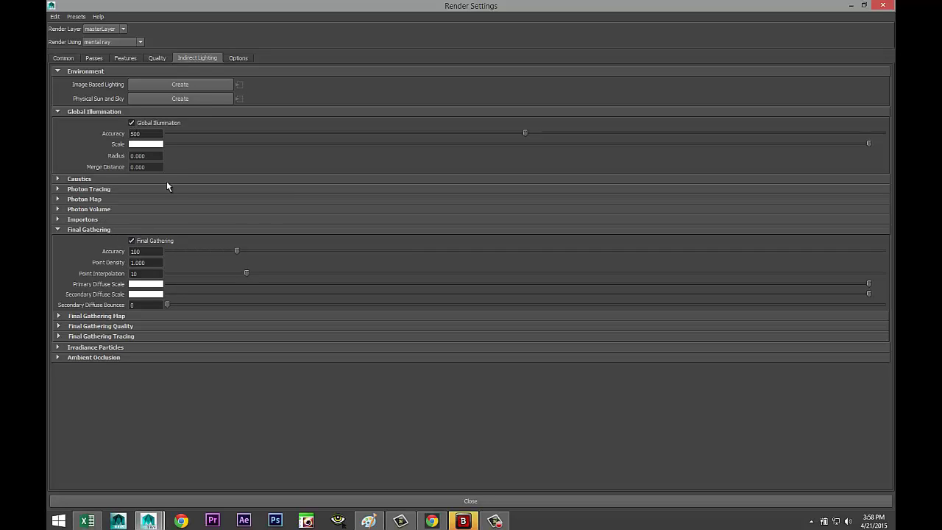
- Review the sampling and raytracing quality settings, and return to the common render settings
left_click(157, 59)
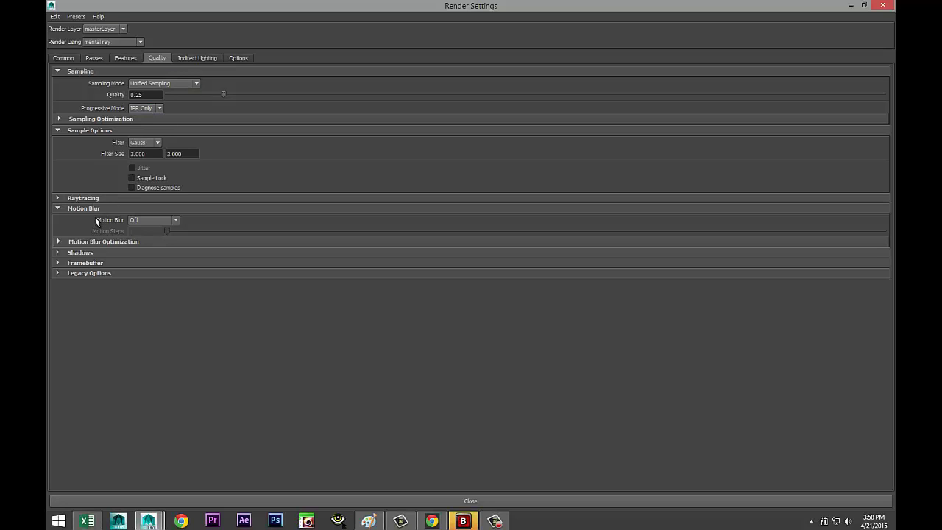
left_click(59, 199)
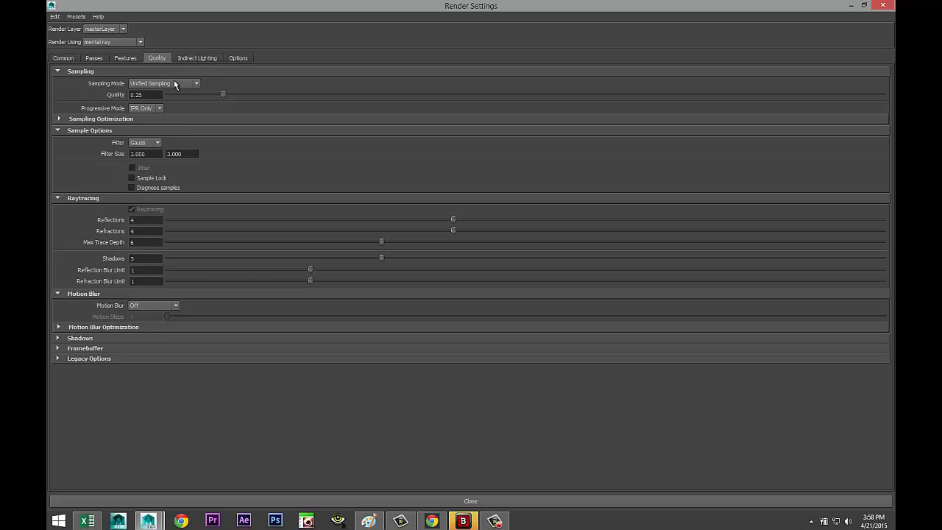
left_click(63, 59)
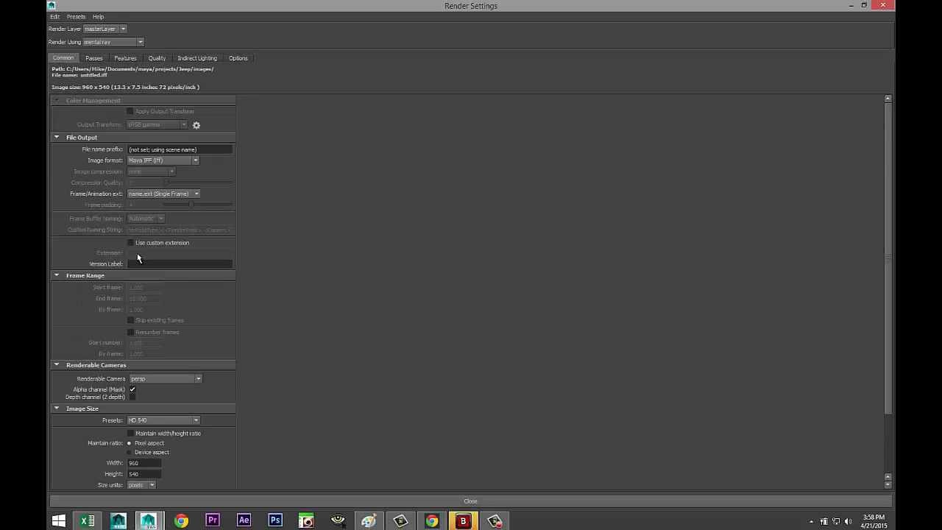
- Set the render image size to the HD 1080 preset
scroll(137, 258, "down", 3)
left_click(196, 347)
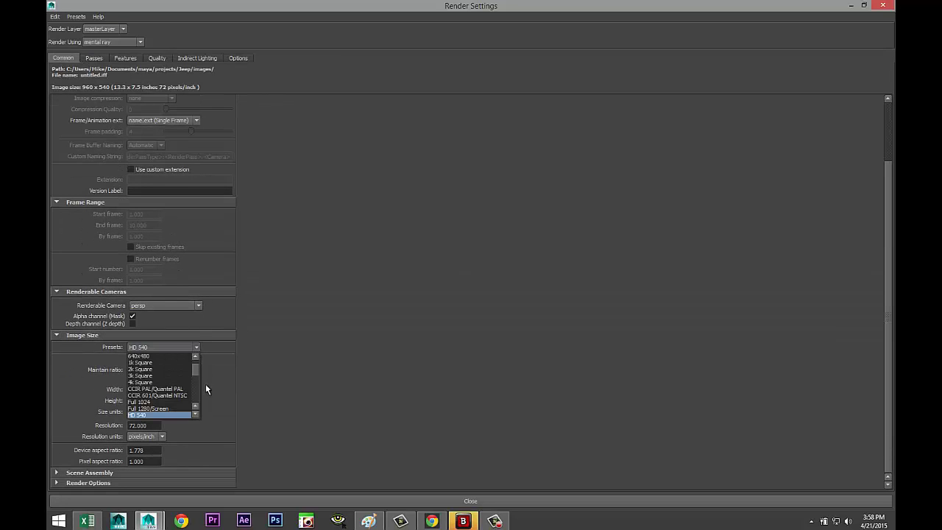
scroll(196, 415, "down", 2)
left_click(181, 415)
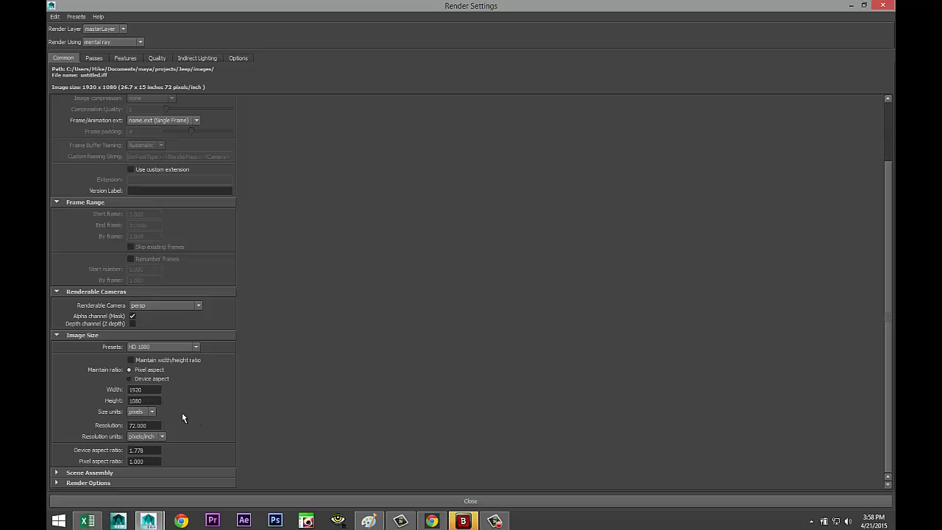
- Create an image-based lighting node for the mental ray environment and minimize the render settings
left_click(190, 58)
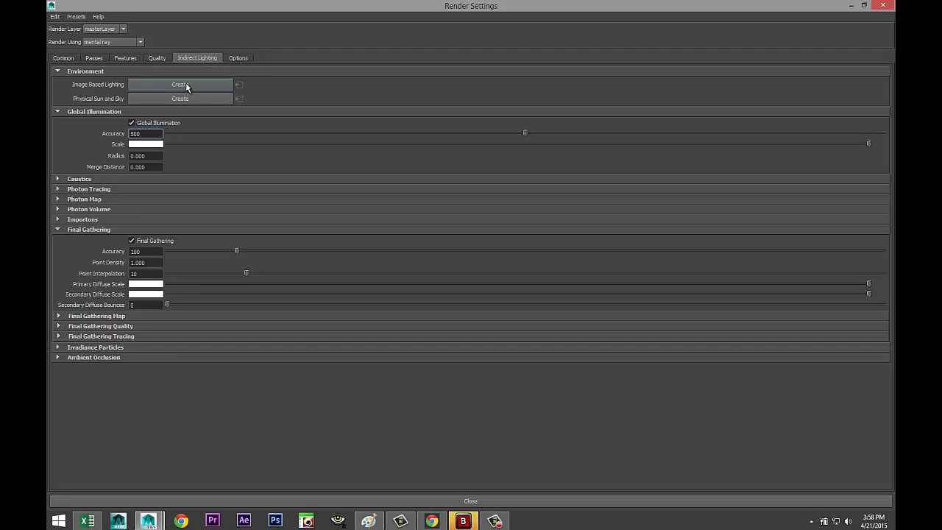
left_click(179, 86)
left_click(851, 5)
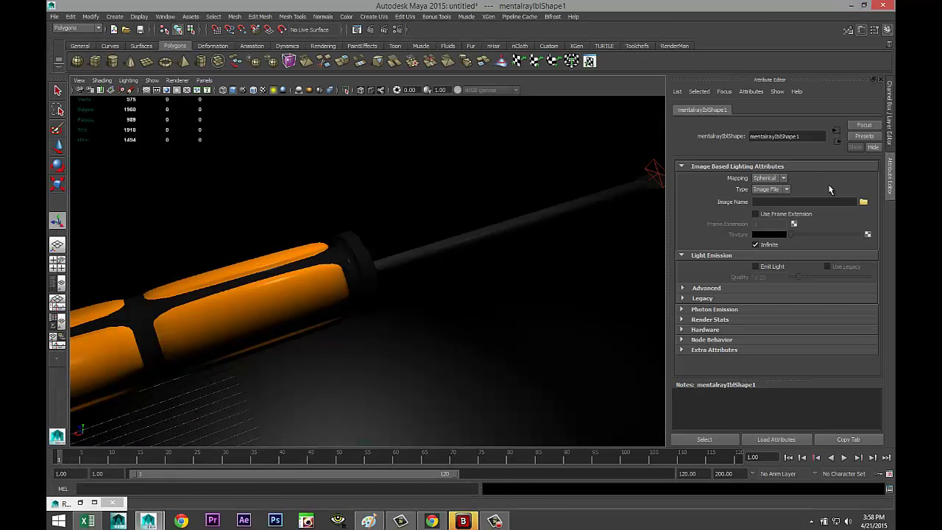
- Load Fh_HDRI-Pack1-23.hdr from the maya HDRI folder in Documents as the image for the image-based lighting
left_click(863, 201)
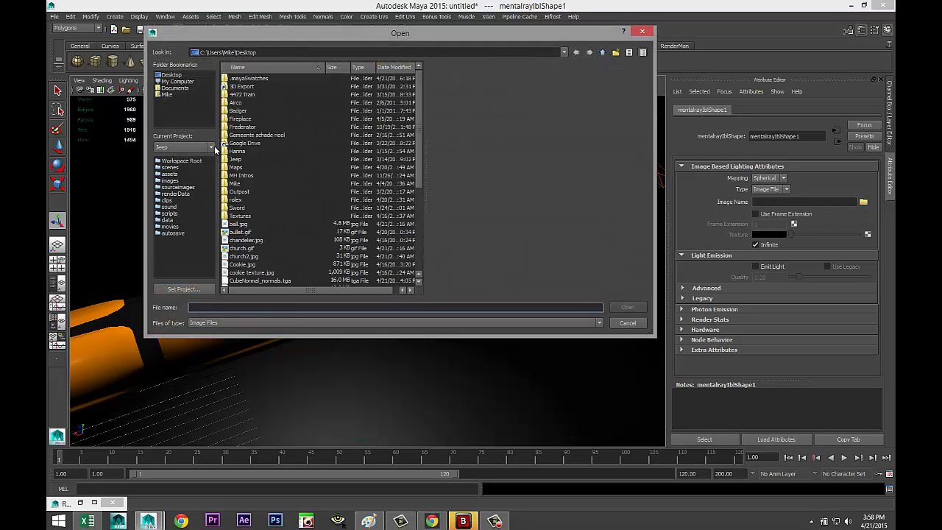
left_click(175, 89)
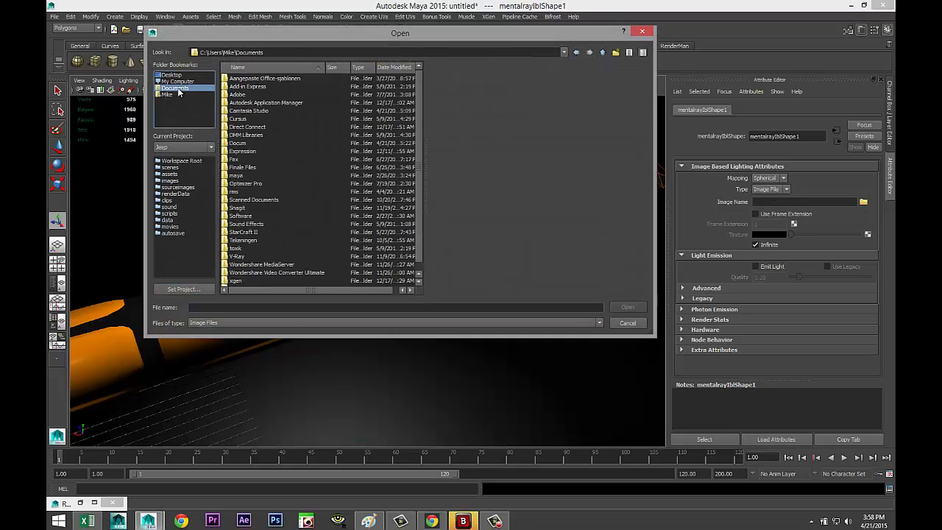
double_click(237, 176)
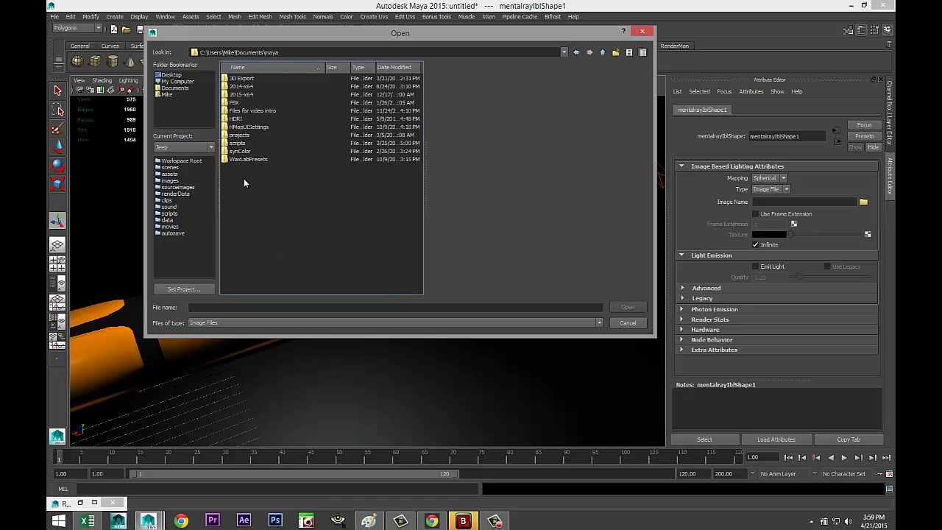
double_click(236, 119)
scroll(304, 177, "down", 3)
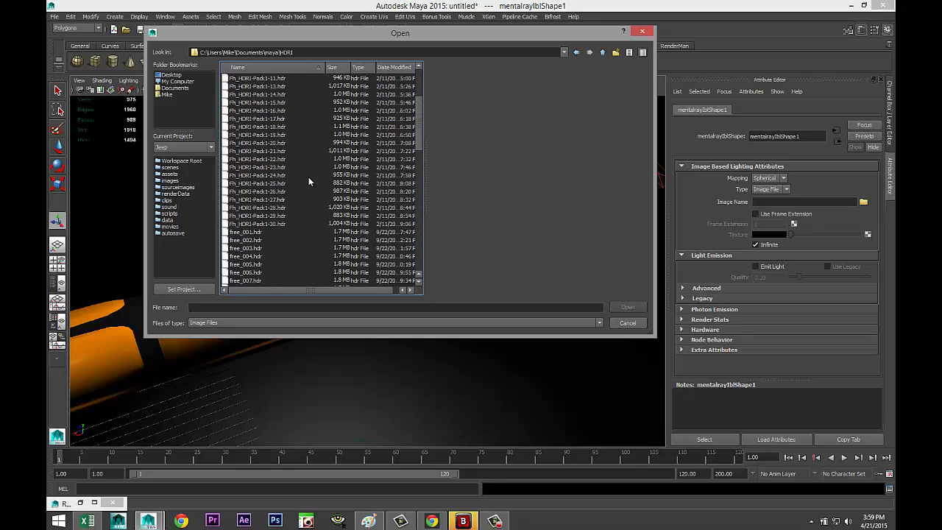
left_click(279, 168)
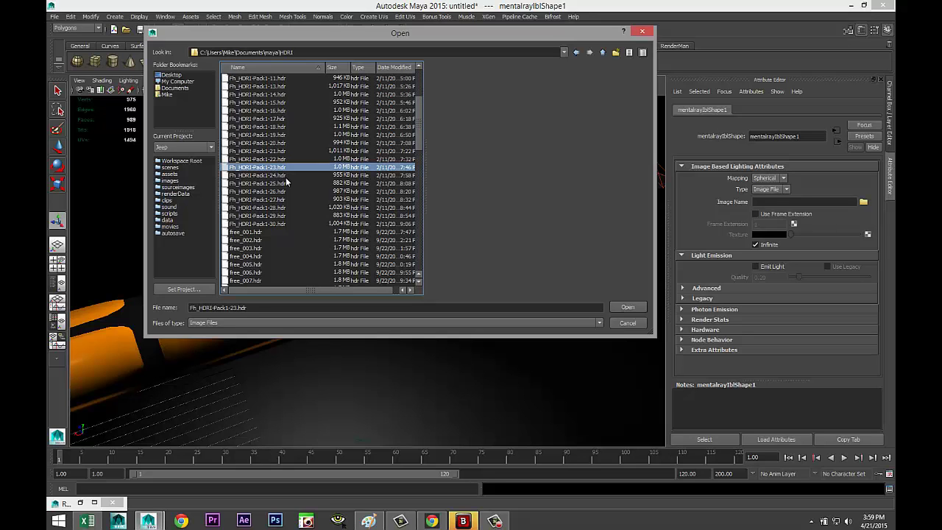
left_click(626, 308)
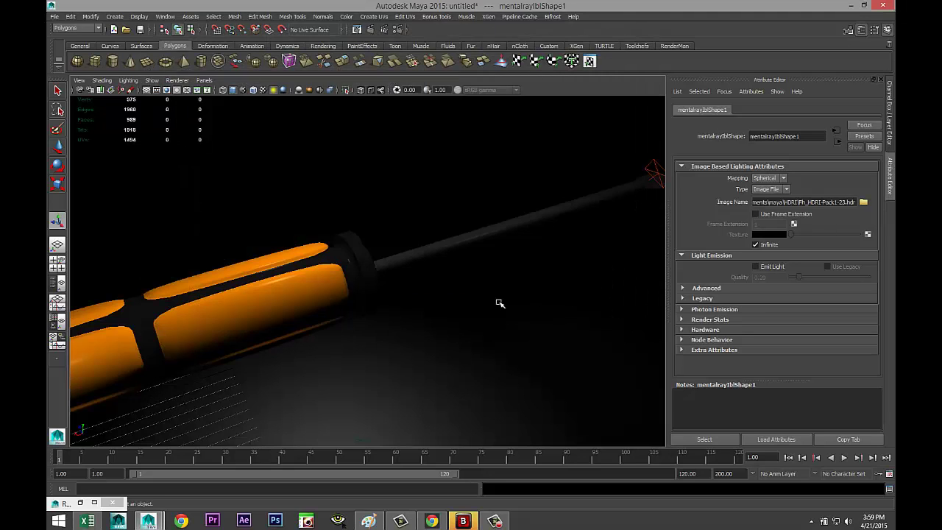
- Frame the whole screwdriver diagonally within the resolution gate and render the current frame with mental ray
scroll(498, 300, "down", 5)
scroll(497, 297, "up", 2)
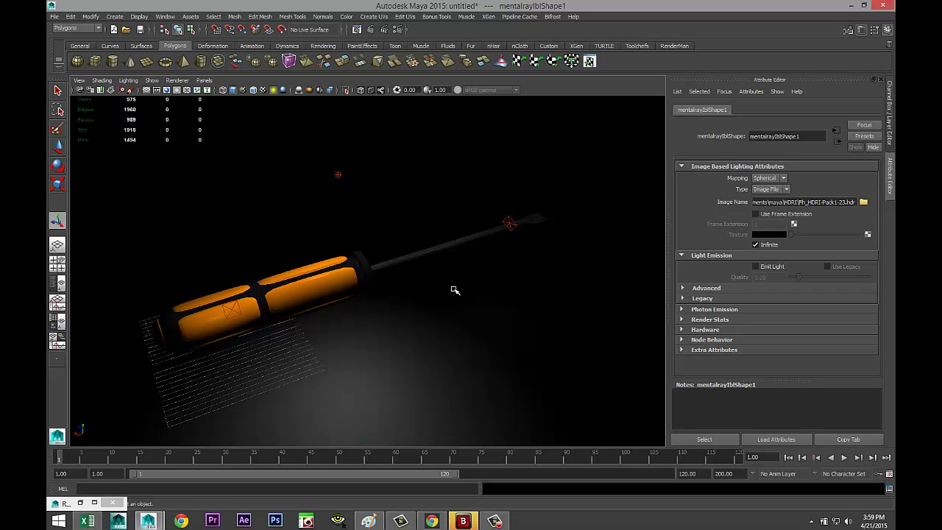
scroll(459, 294, "up", 2)
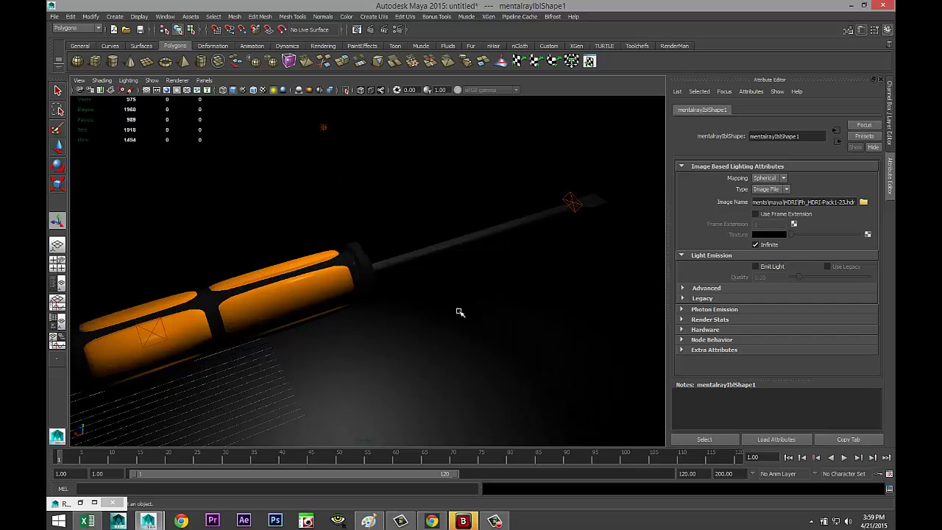
left_click_drag(406, 309, 463, 305, "alt")
middle_click_drag(460, 310, 523, 258, "alt")
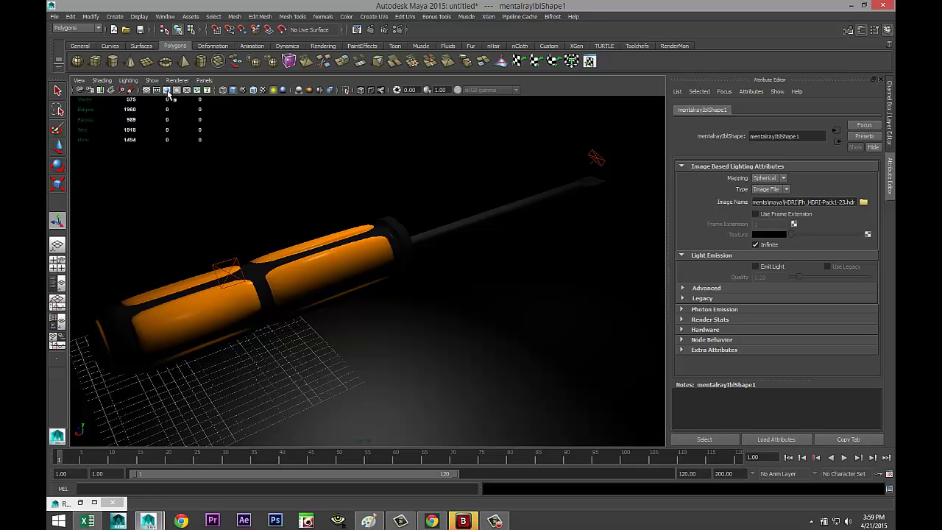
left_click(167, 90)
left_click_drag(305, 273, 388, 256, "alt")
scroll(370, 243, "up", 3)
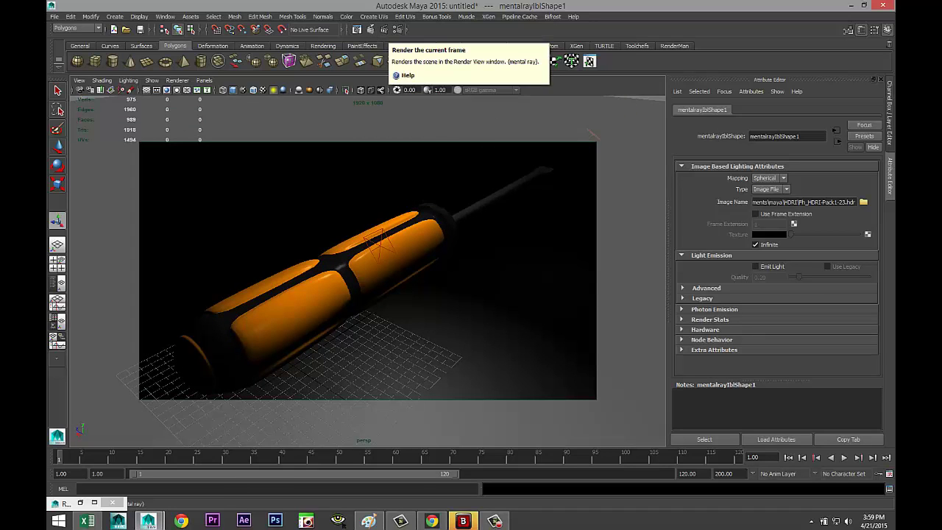
left_click(370, 29)
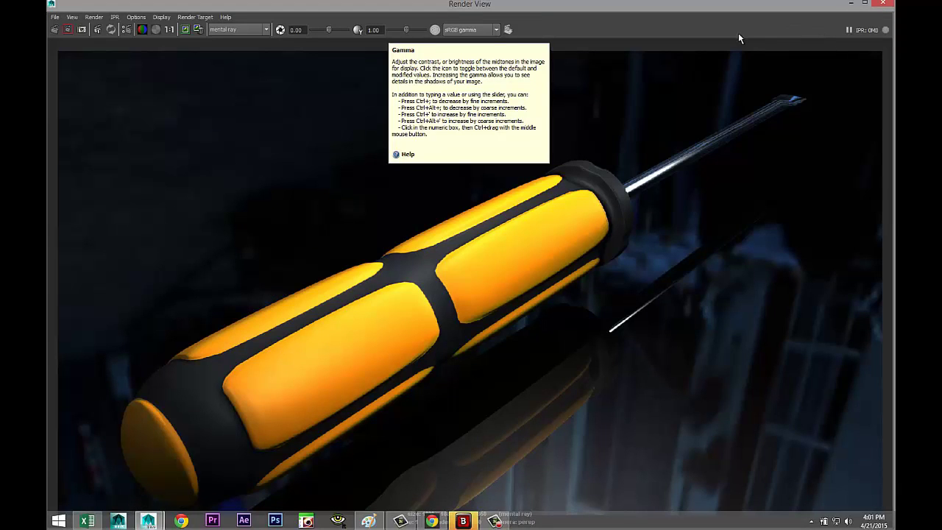